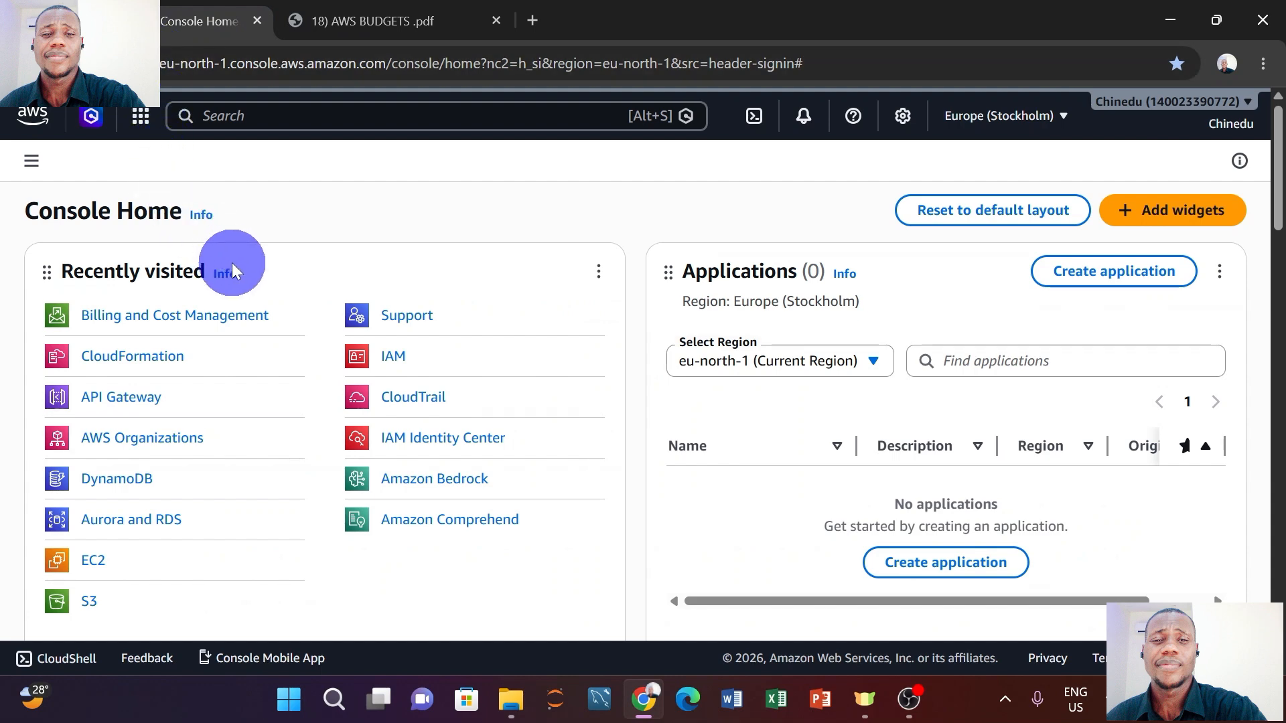
Switch to the '18) AWS BUDGETS .pdf' guide to read the budget-creation steps.
{"action": "left_click", "coordinate": [363, 18]}
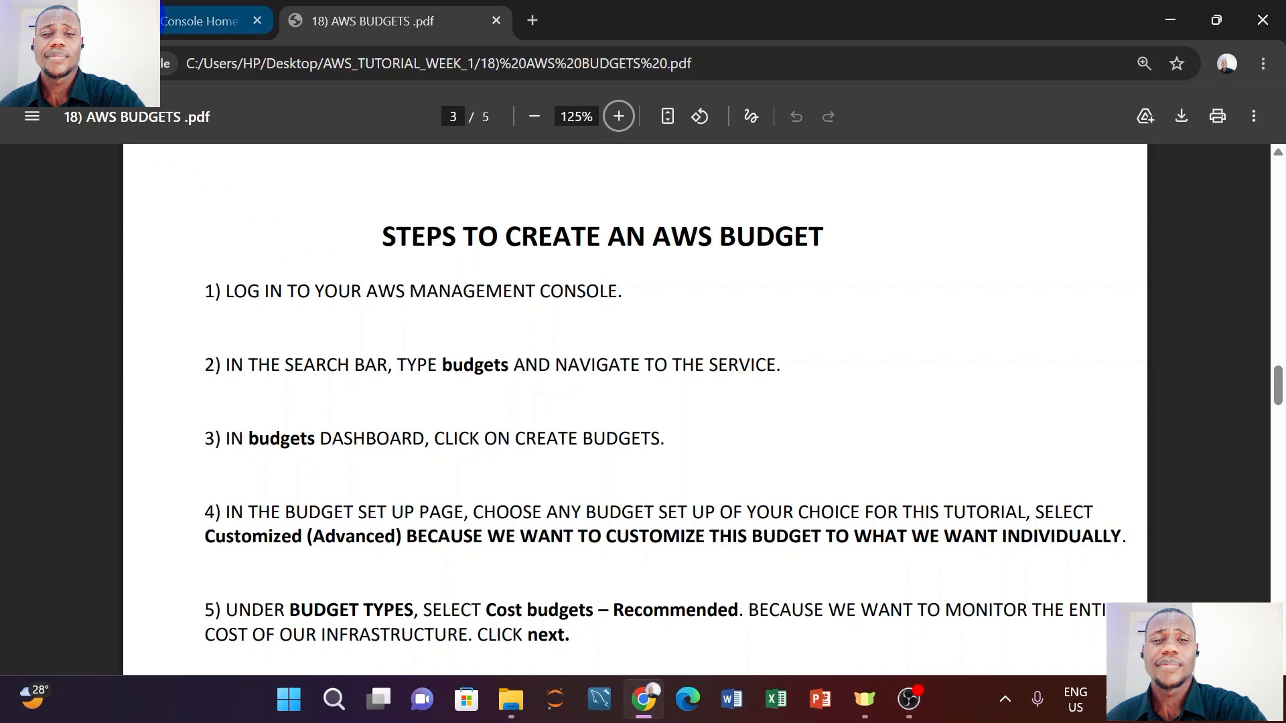
From Console Home, search for Budgets and open the Budgets result in a new tab.
{"action": "left_click", "coordinate": [200, 21]}
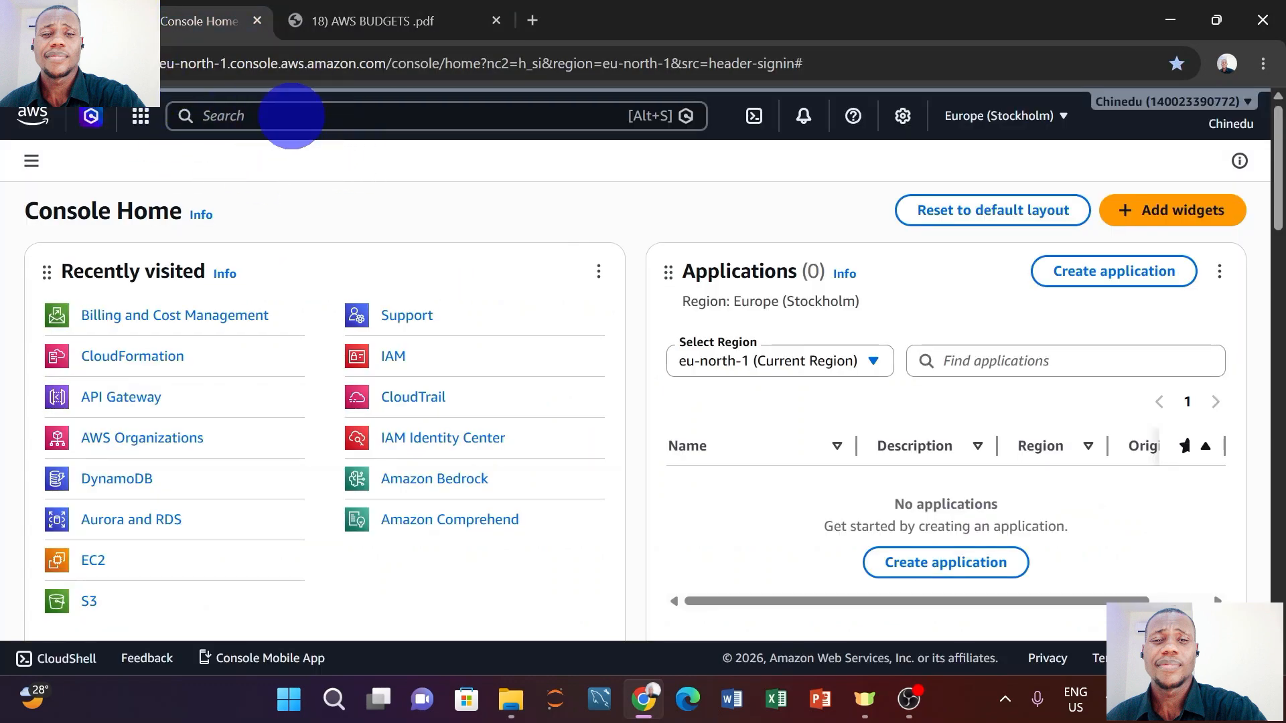
{"action": "left_click", "coordinate": [291, 115]}
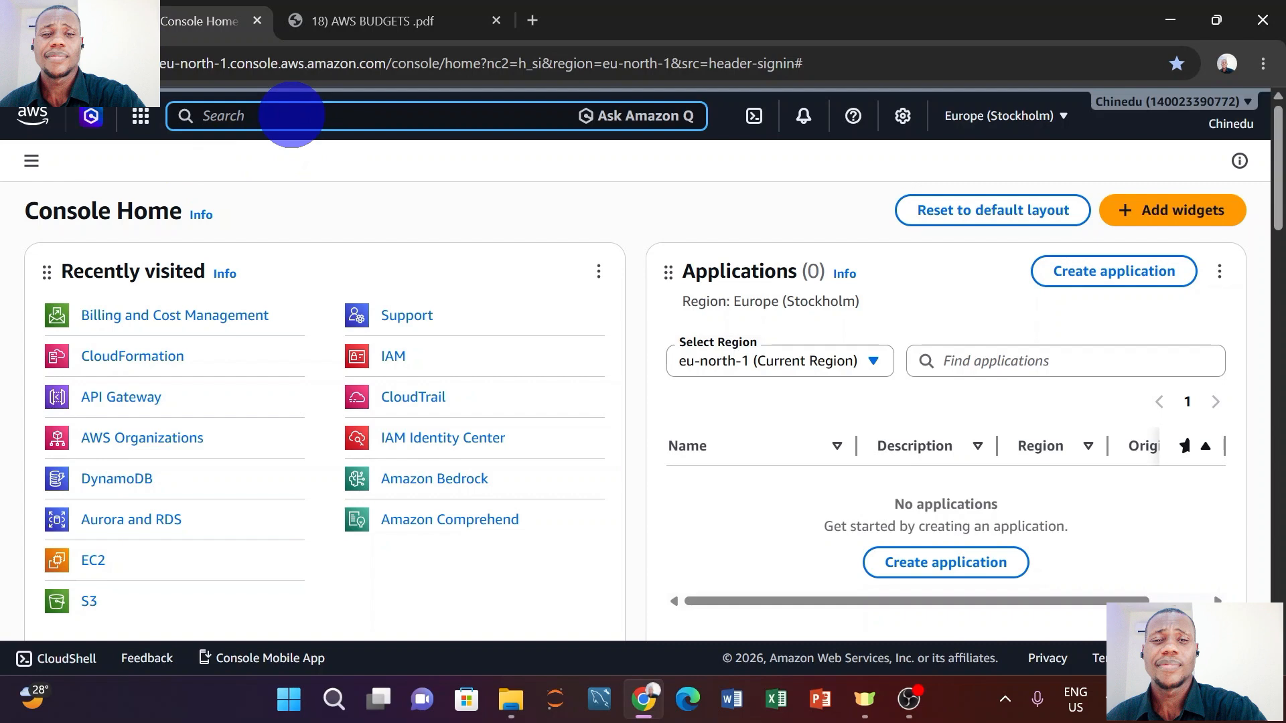
{"action": "type", "text": "Budget"}
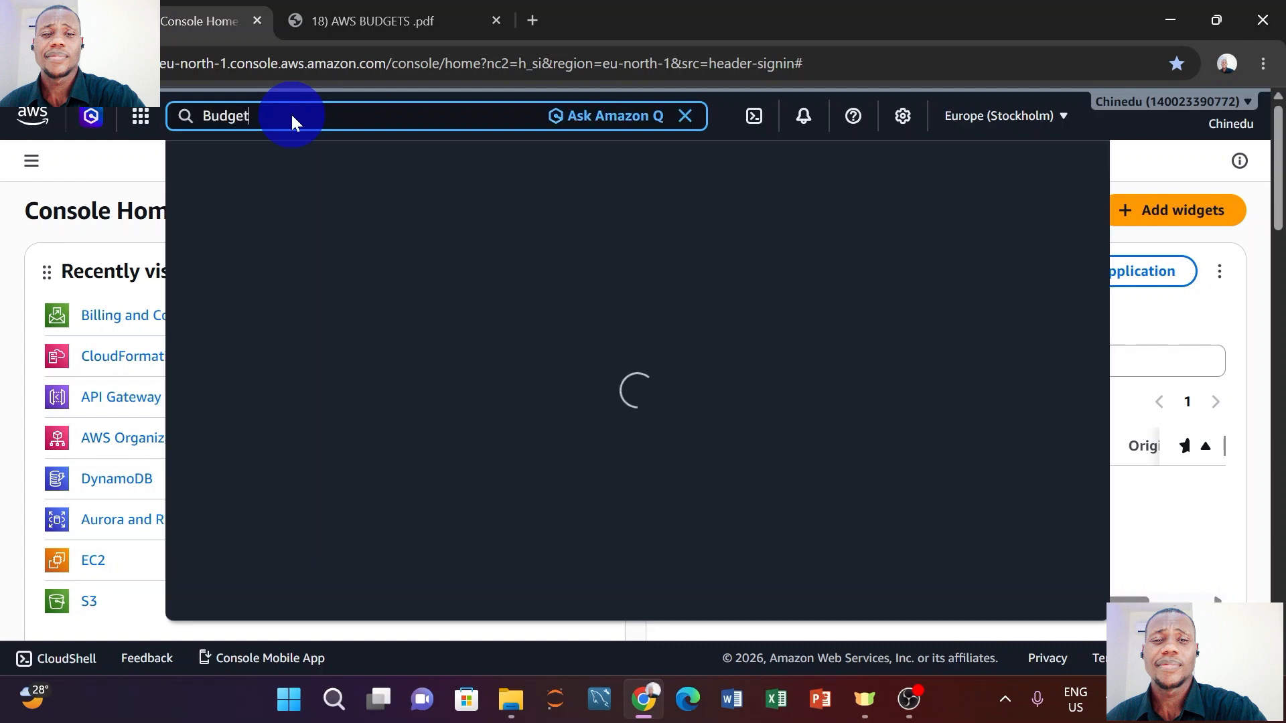
{"action": "type", "text": "s"}
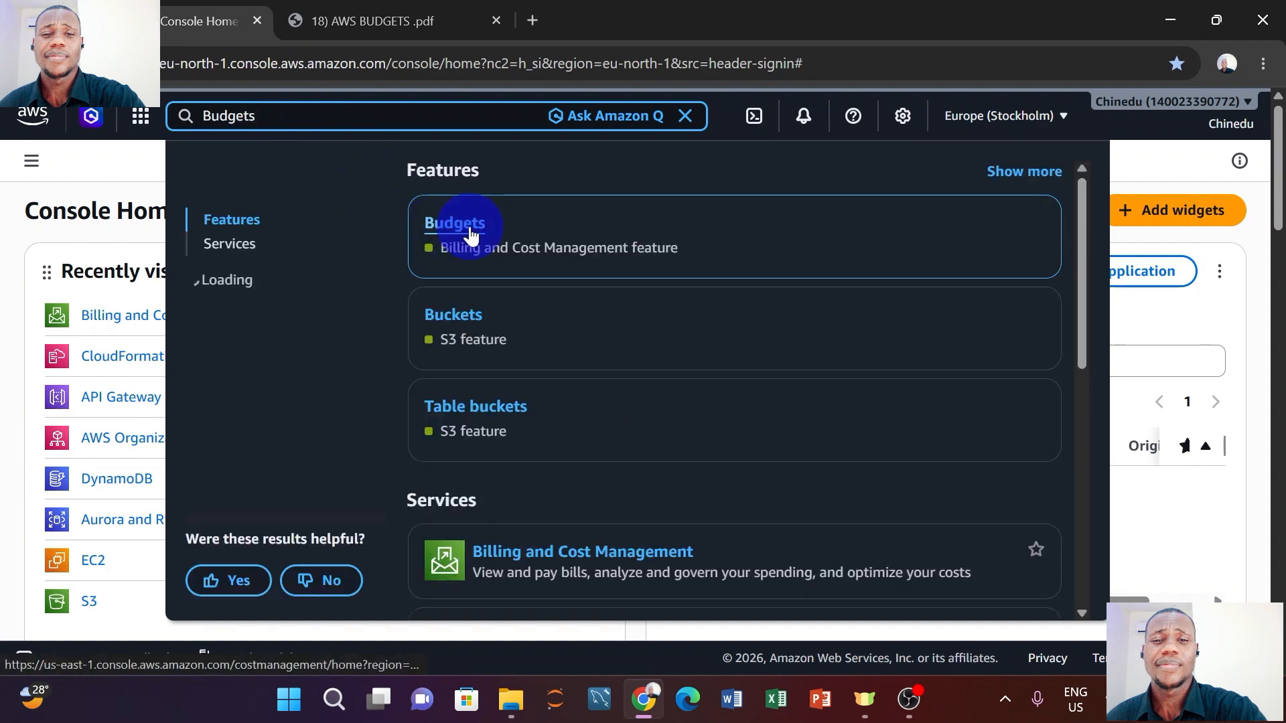
{"action": "right_click", "coordinate": [472, 228]}
{"action": "left_click", "coordinate": [573, 252]}
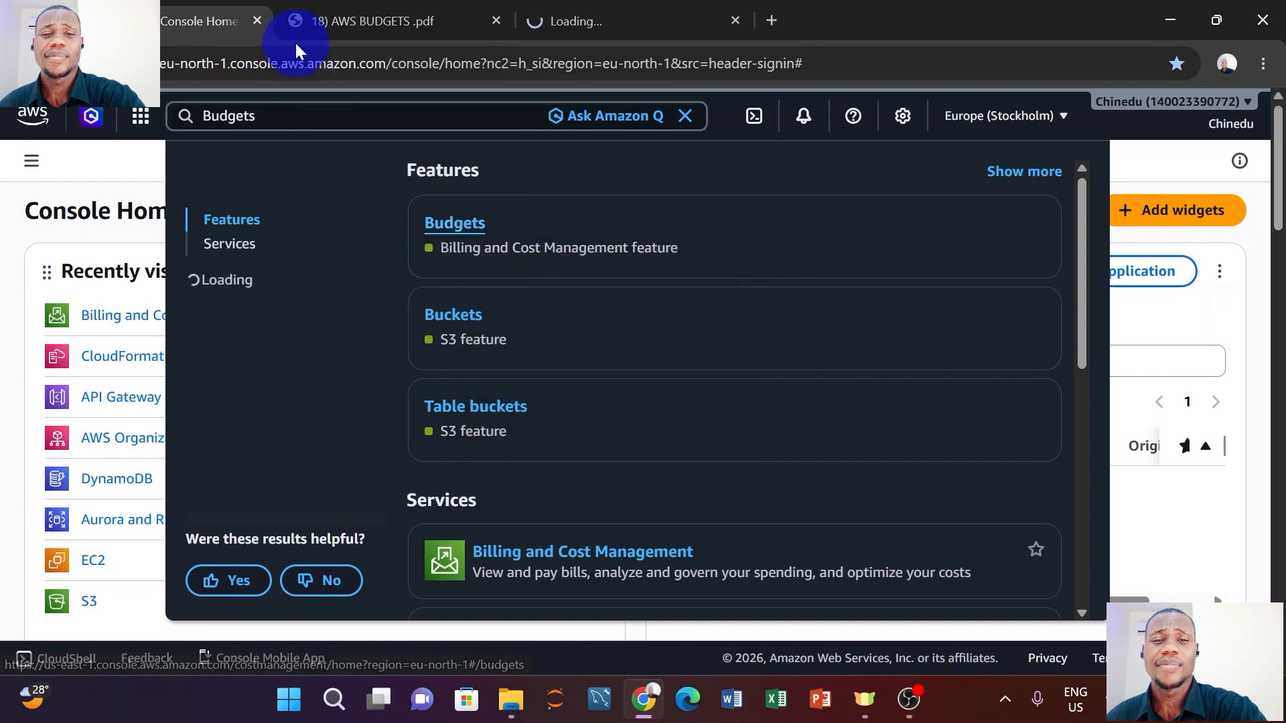
Move the Budgets tab ahead of the PDF, review guide steps 3–8, then return to Budgets.
{"action": "left_click_drag", "start_coordinate": [592, 18], "coordinate": [396, 69]}
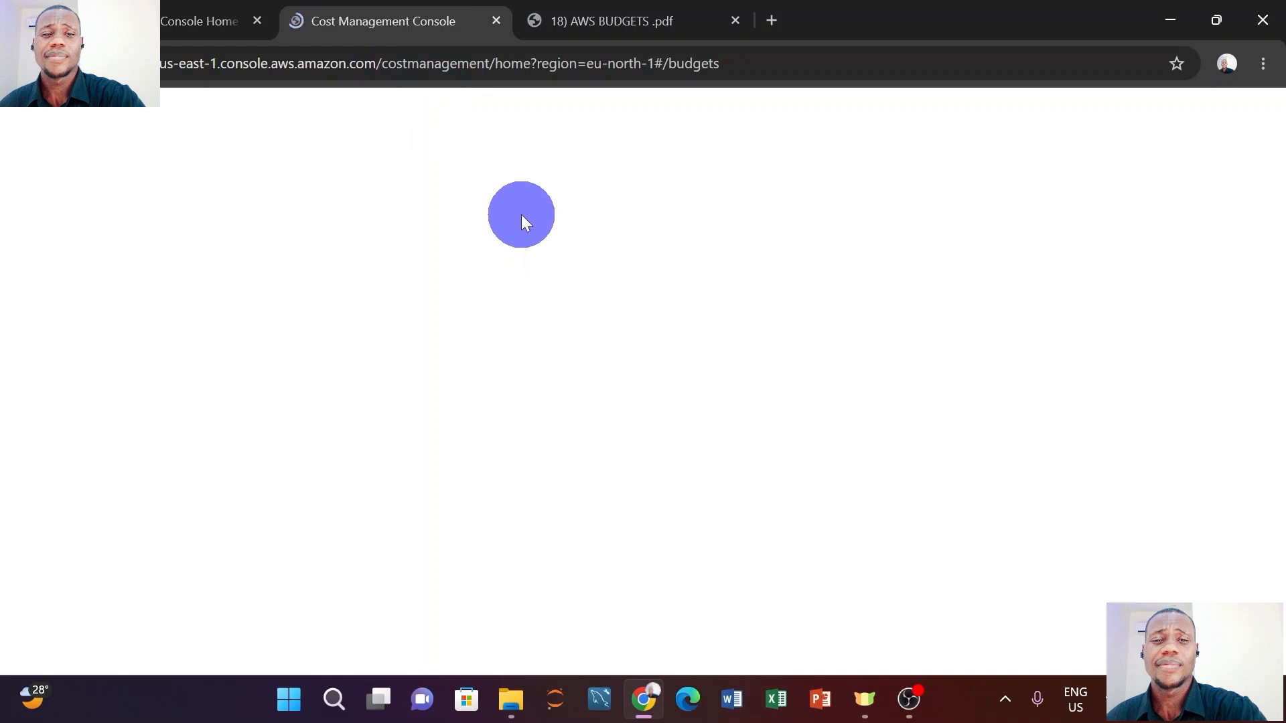
{"action": "left_click", "coordinate": [611, 17]}
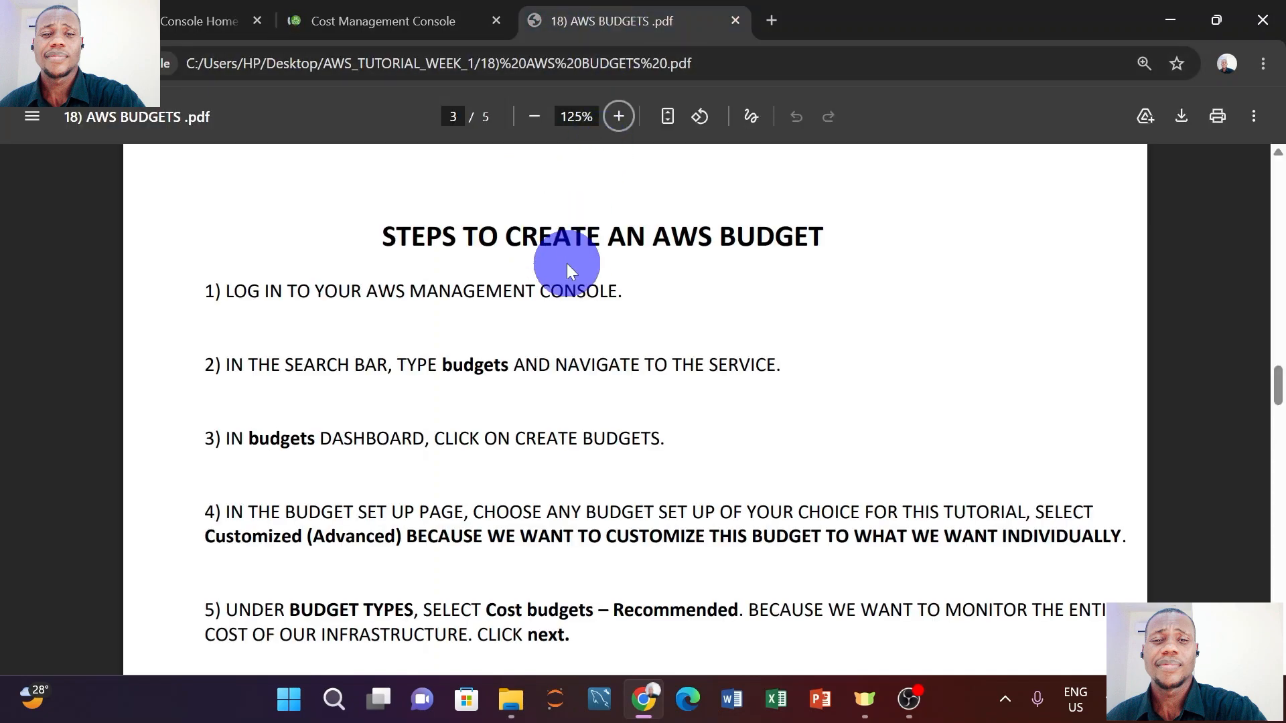
{"action": "scroll", "coordinate": [566, 265], "scroll_direction": "down", "scroll_amount": 3}
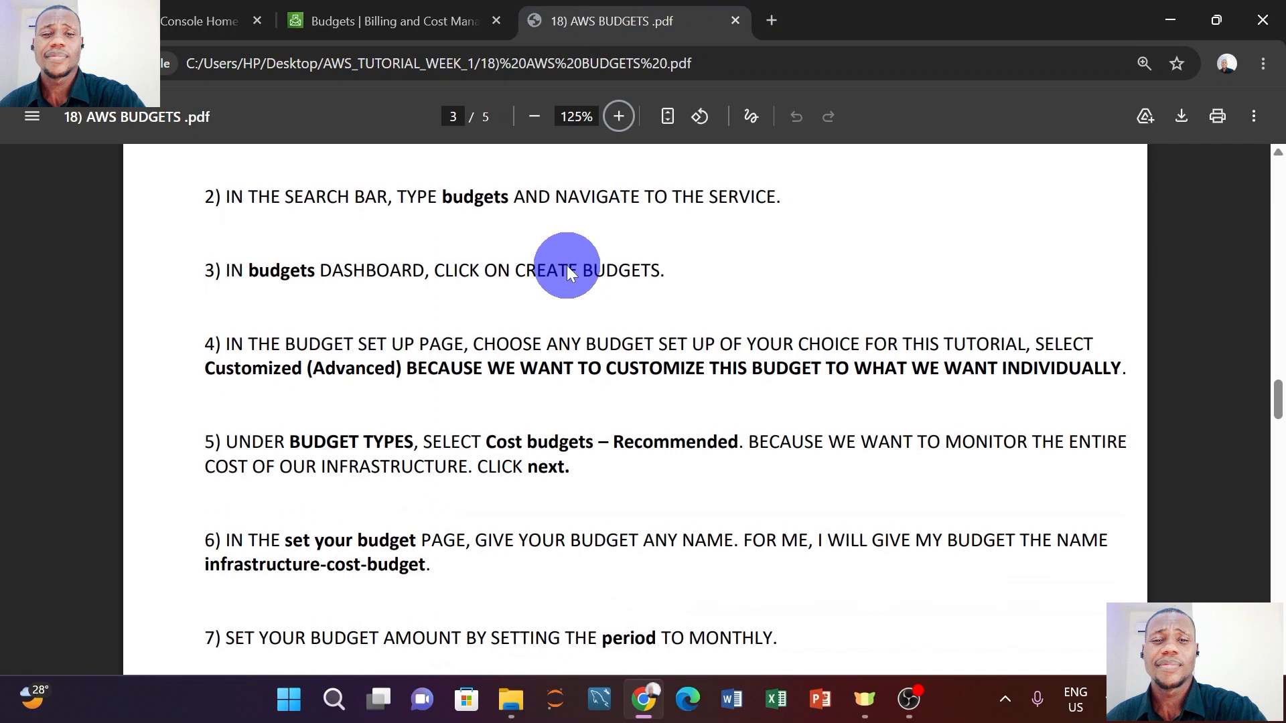
{"action": "scroll", "coordinate": [567, 266], "scroll_direction": "down", "scroll_amount": 3}
{"action": "scroll", "coordinate": [566, 265], "scroll_direction": "up", "scroll_amount": 2}
{"action": "left_click", "coordinate": [396, 21]}
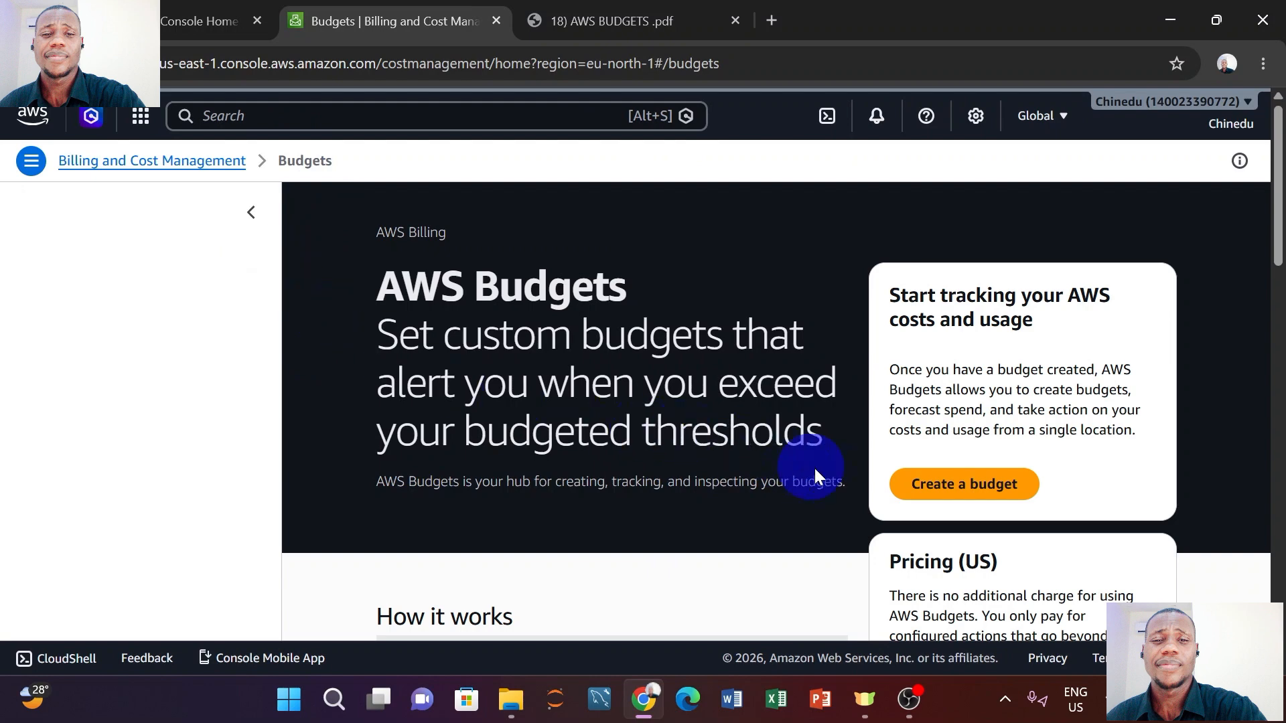
Start a new budget with the Customize (advanced) setup and look over the budget types.
{"action": "left_click", "coordinate": [944, 485]}
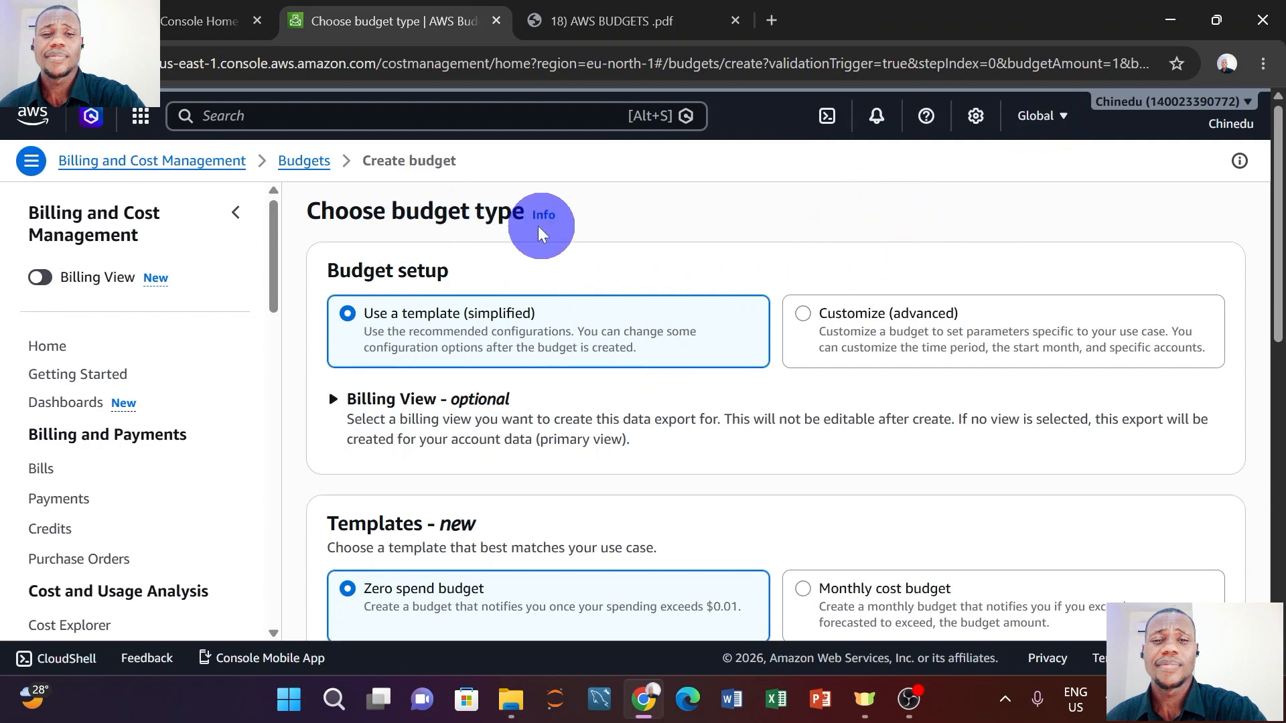
{"action": "left_click", "coordinate": [801, 317]}
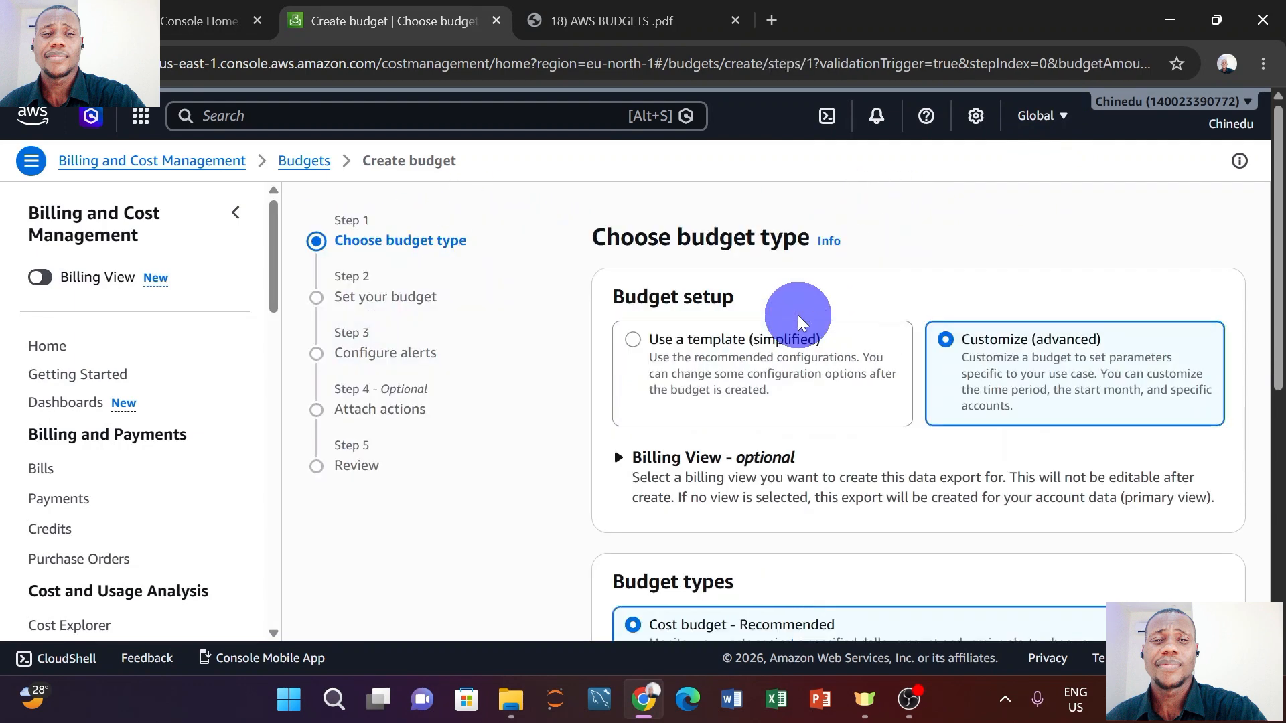
{"action": "scroll", "coordinate": [803, 294], "scroll_direction": "down", "scroll_amount": 1}
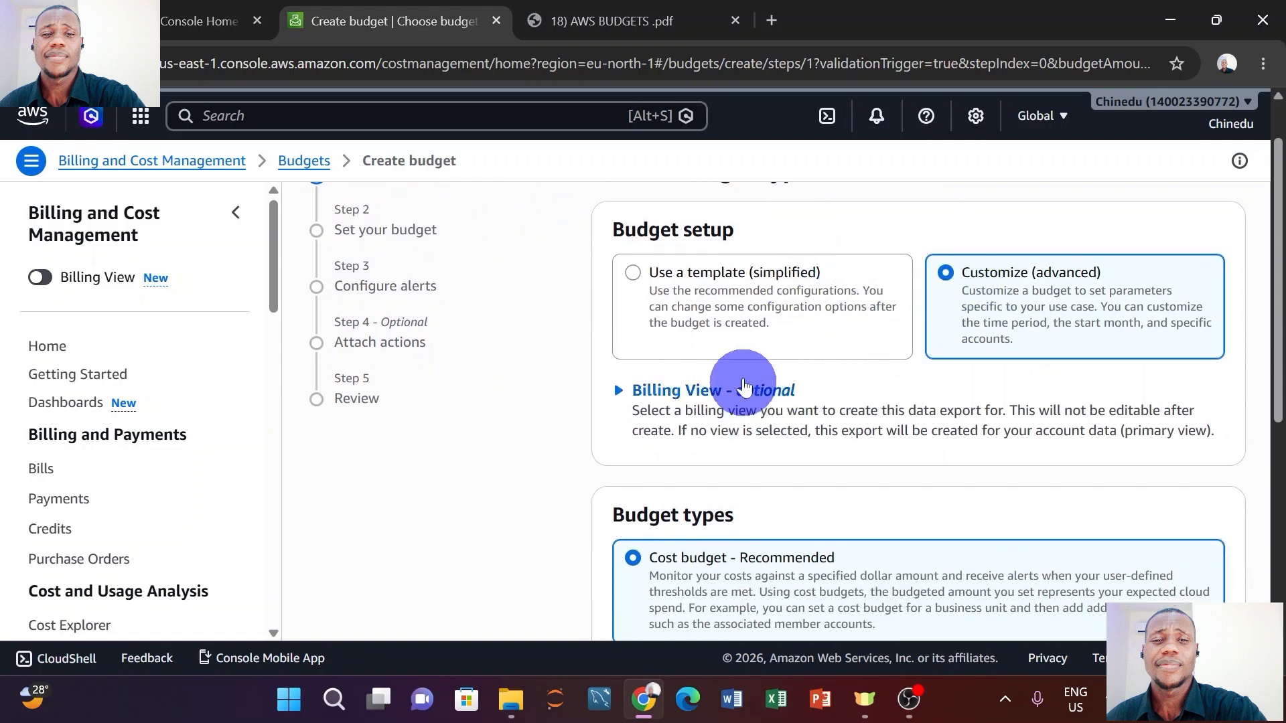
{"action": "scroll", "coordinate": [751, 536], "scroll_direction": "down", "scroll_amount": 1}
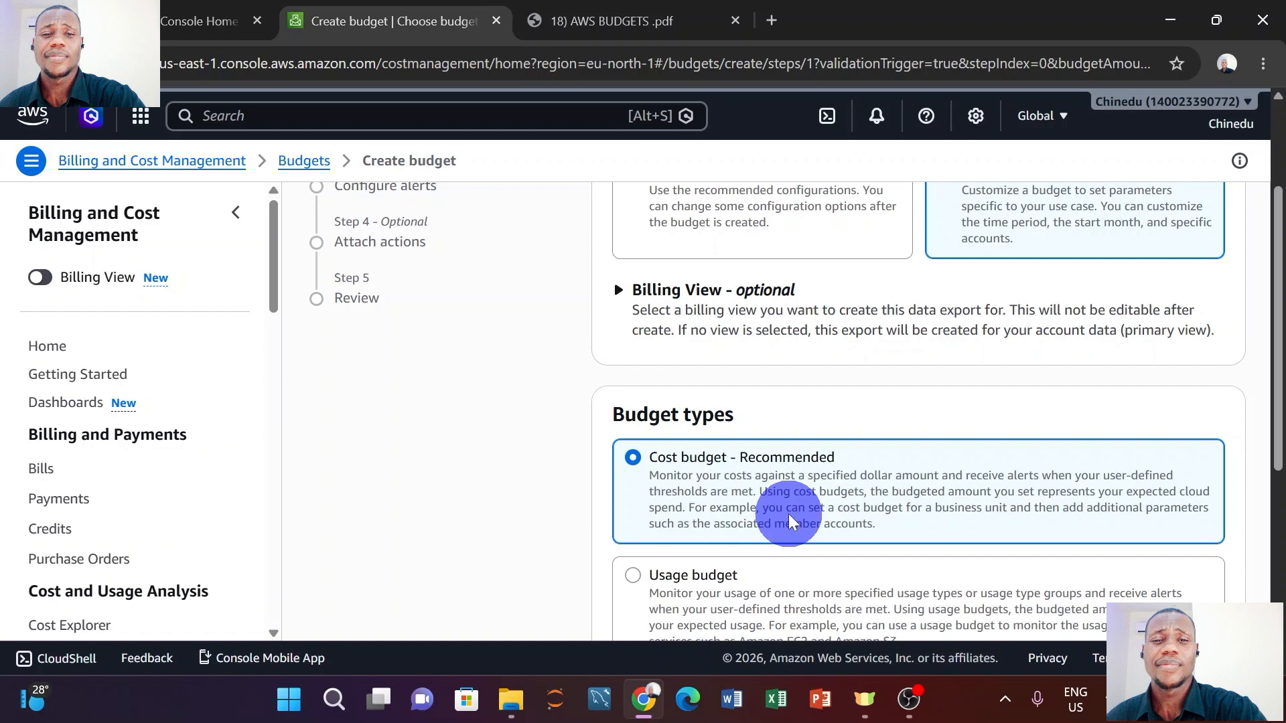
Keep Cost budget - Recommended as the budget type and advance to Set your budget.
{"action": "scroll", "coordinate": [780, 515], "scroll_direction": "up", "scroll_amount": 3}
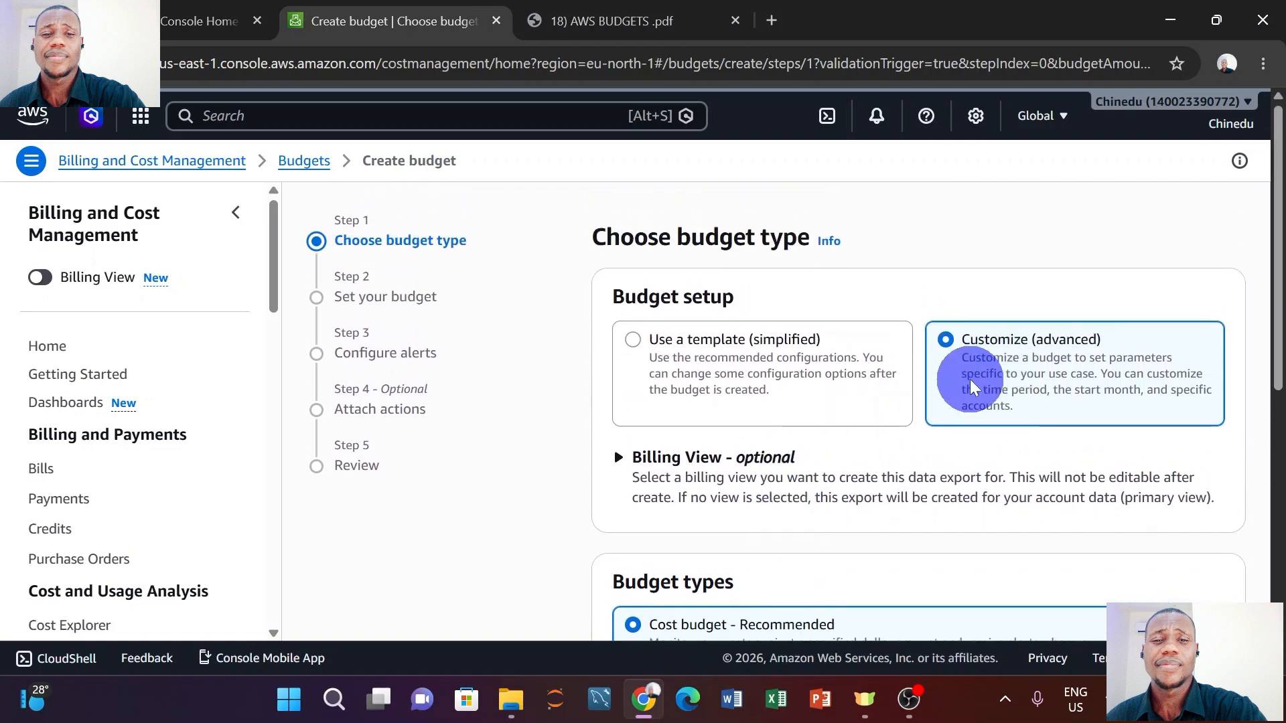
{"action": "scroll", "coordinate": [971, 382], "scroll_direction": "down", "scroll_amount": 3}
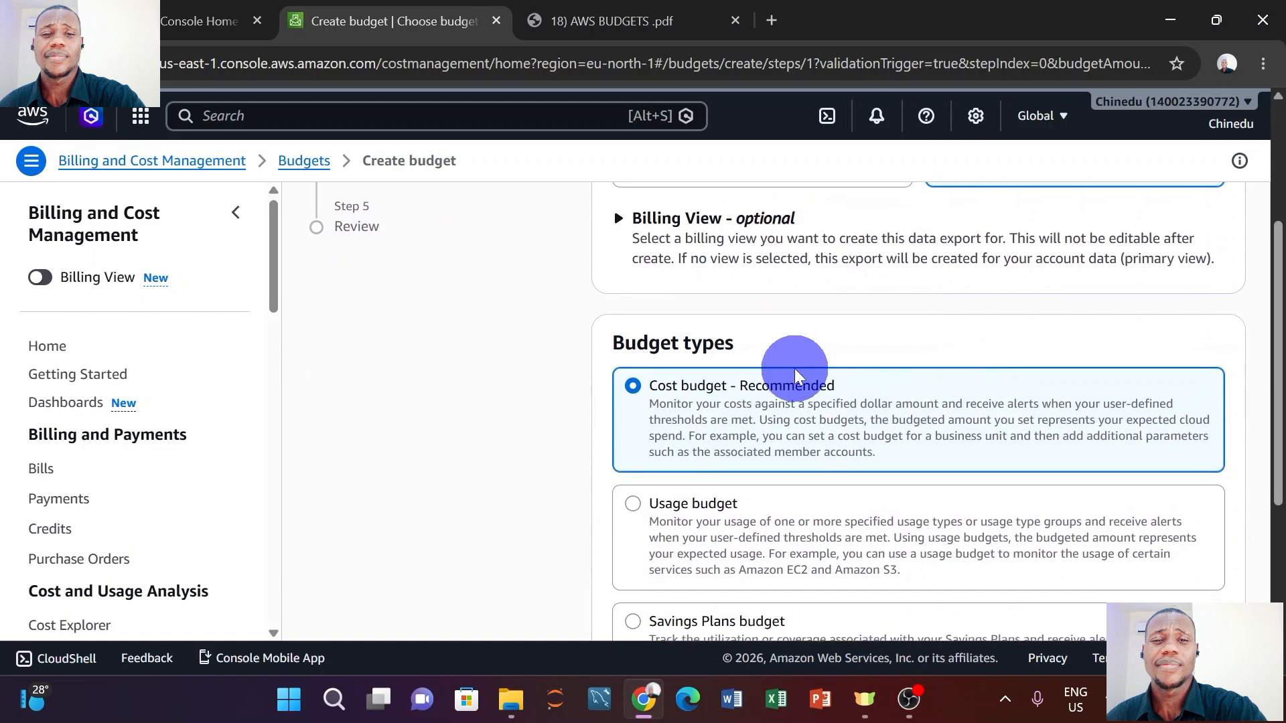
{"action": "scroll", "coordinate": [793, 376], "scroll_direction": "down", "scroll_amount": 1}
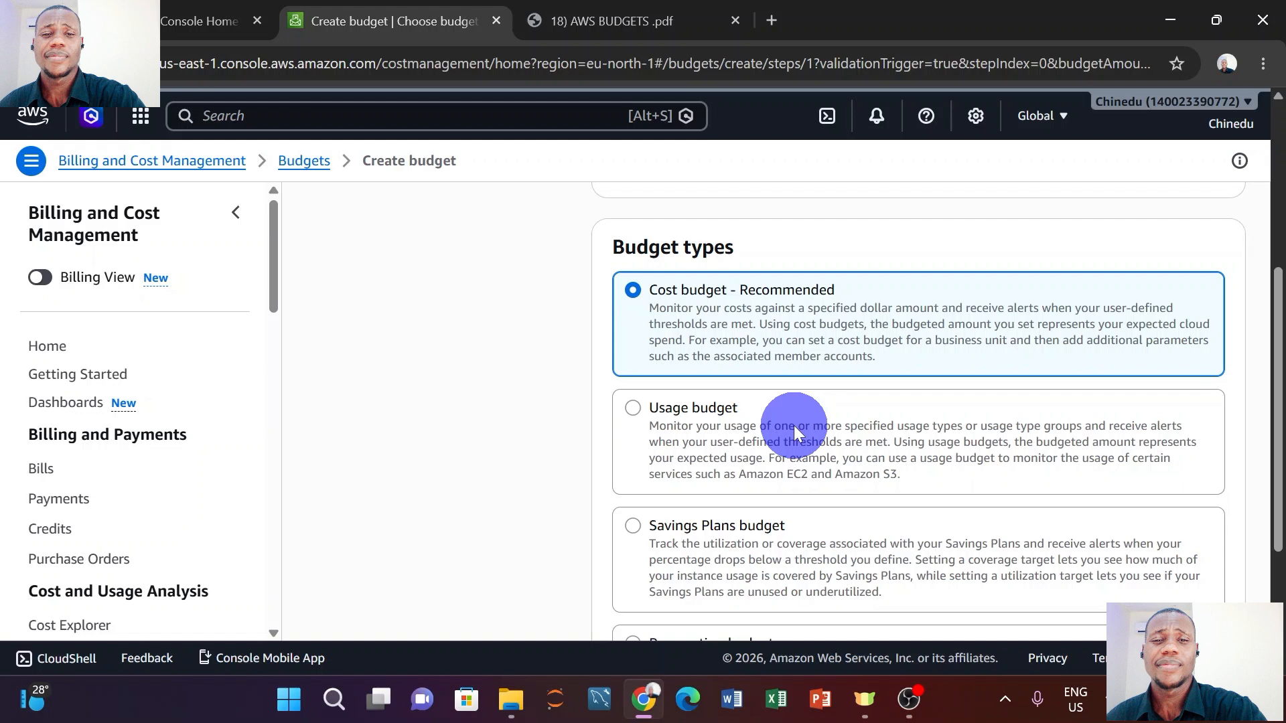
{"action": "scroll", "coordinate": [716, 433], "scroll_direction": "down", "scroll_amount": 1}
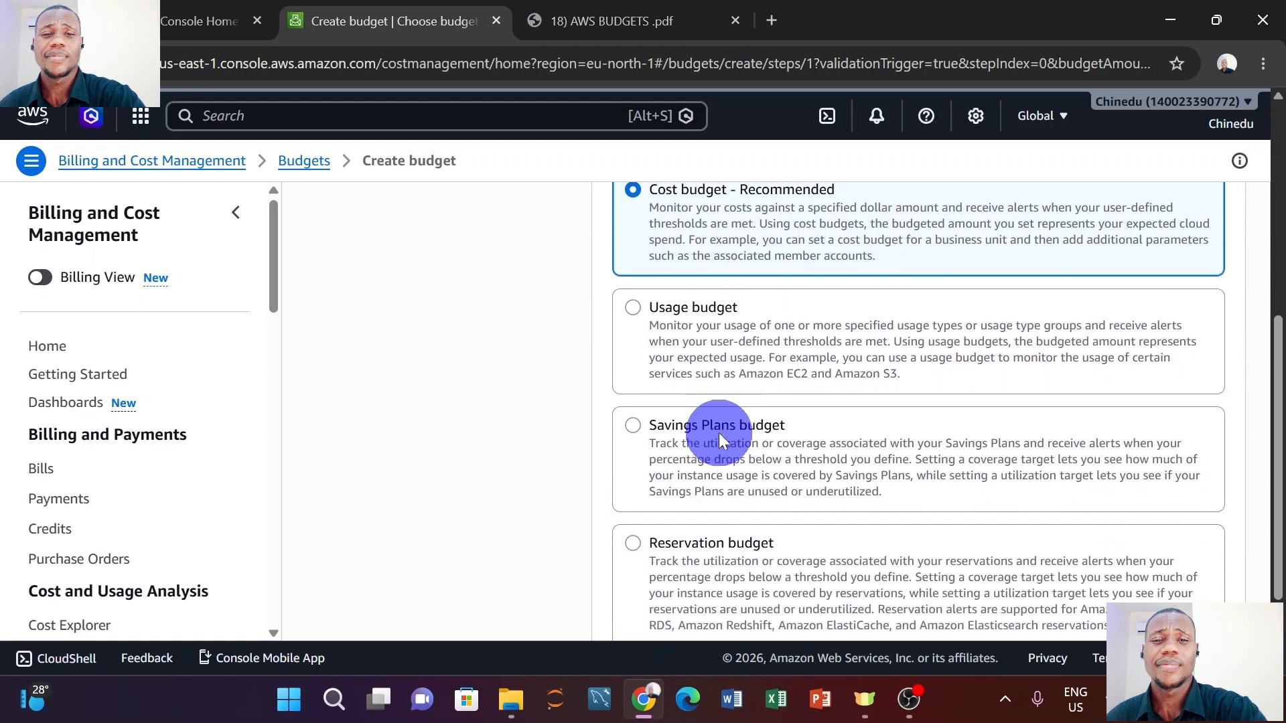
{"action": "scroll", "coordinate": [718, 433], "scroll_direction": "down", "scroll_amount": 1}
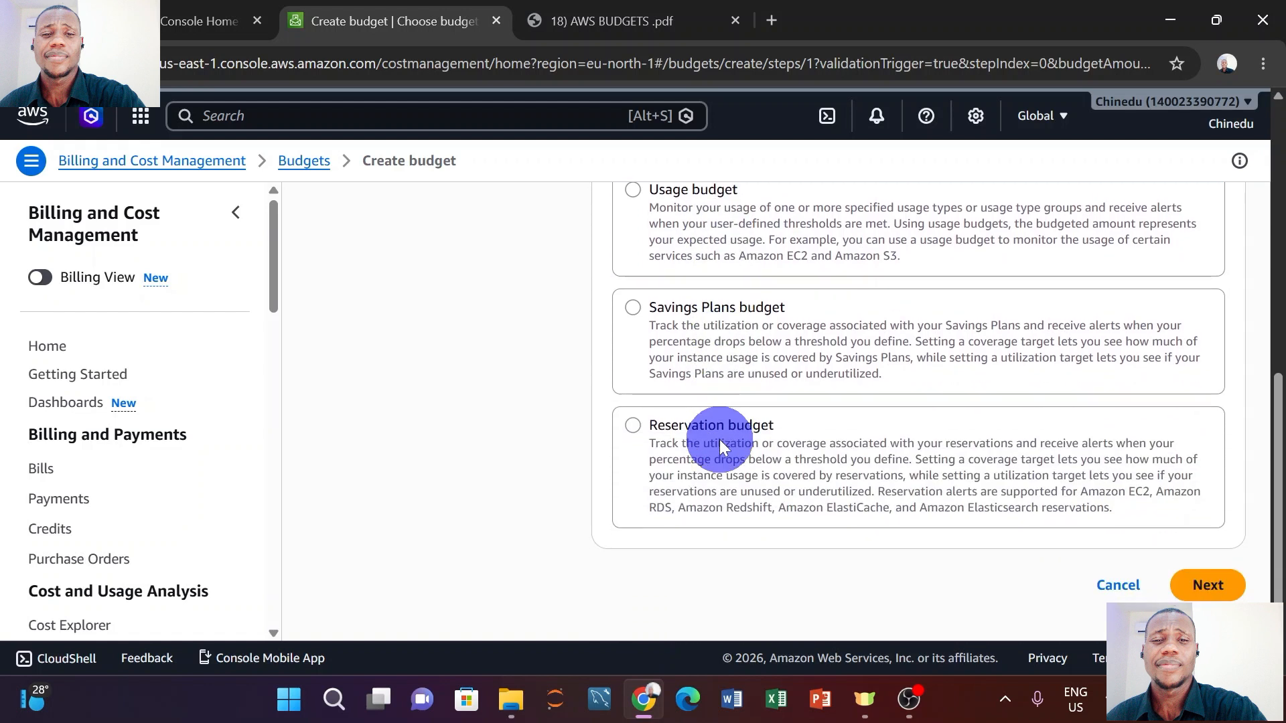
{"action": "scroll", "coordinate": [720, 437], "scroll_direction": "up", "scroll_amount": 2}
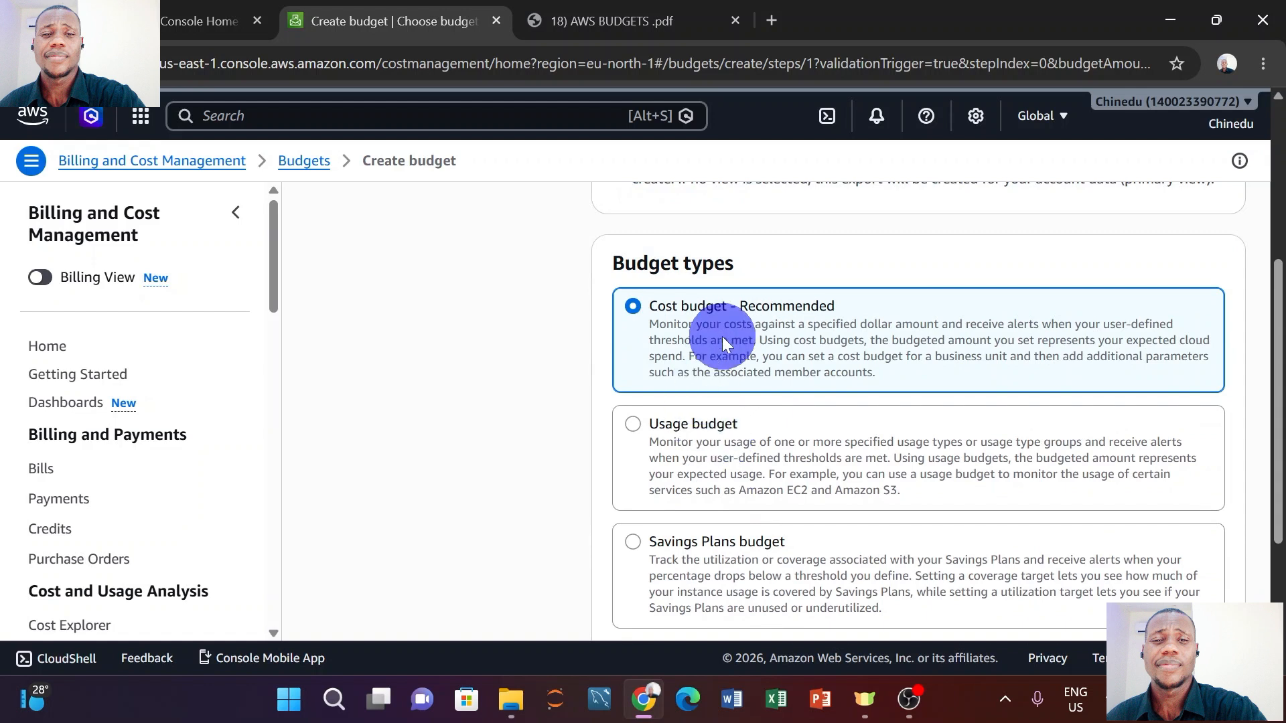
{"action": "scroll", "coordinate": [965, 343], "scroll_direction": "down", "scroll_amount": 3}
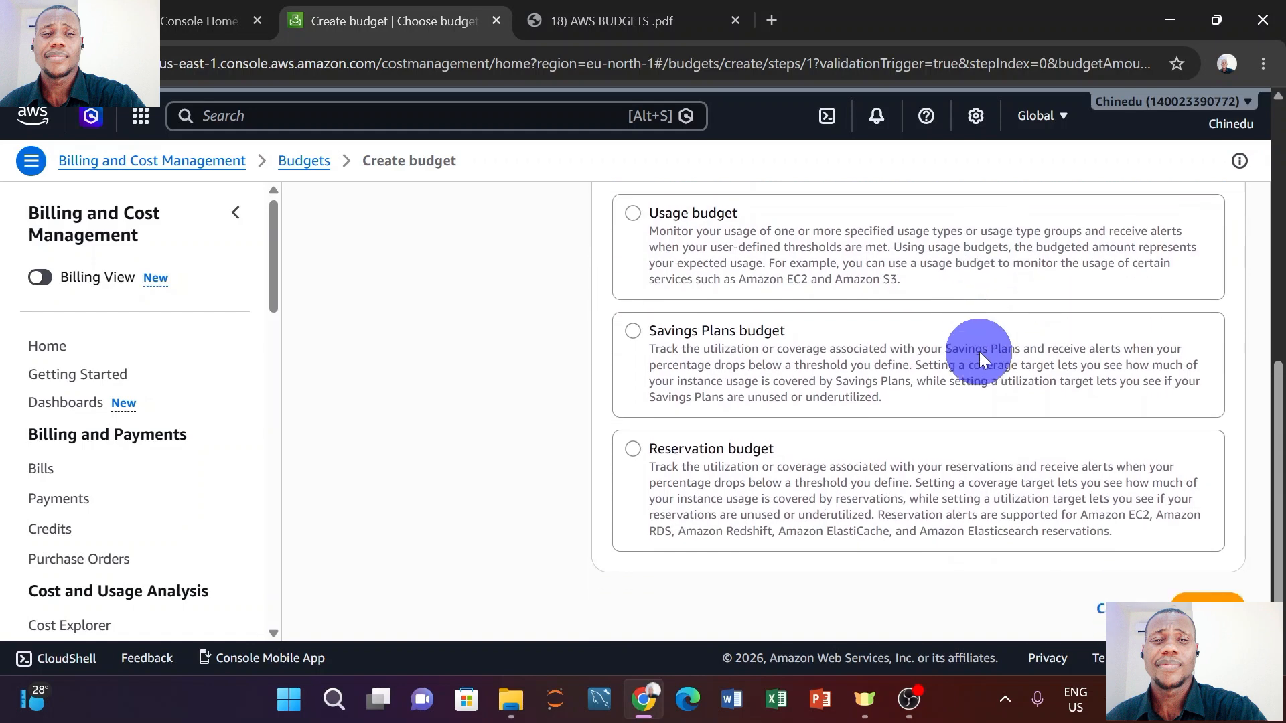
{"action": "left_click", "coordinate": [1205, 585]}
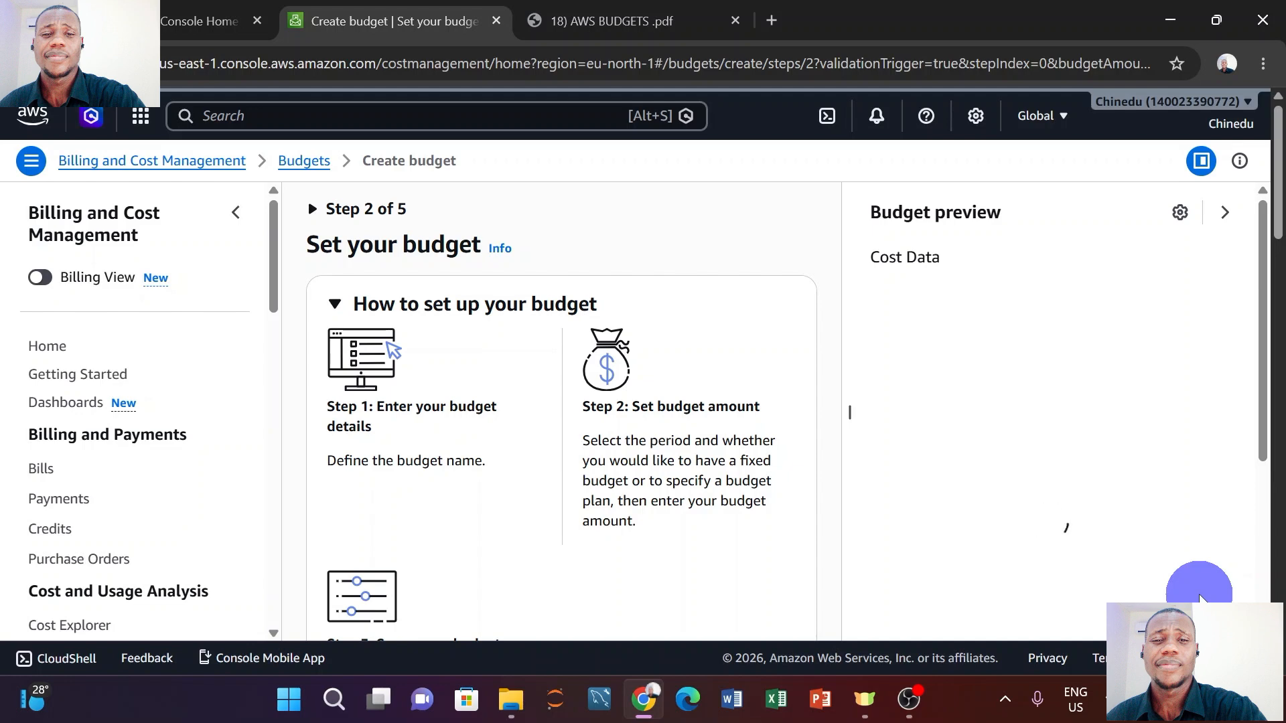
Scroll the Set your budget form and check the next steps in the PDF guide.
{"action": "scroll", "coordinate": [536, 312], "scroll_direction": "down", "scroll_amount": 3}
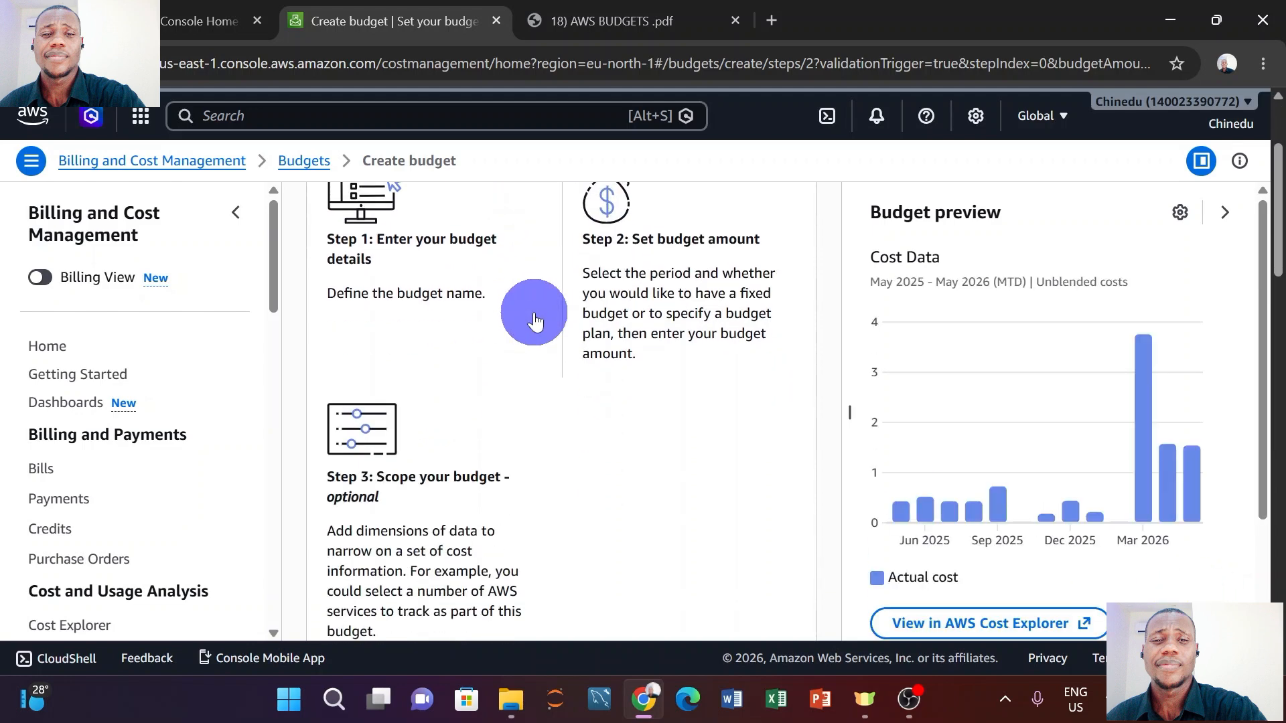
{"action": "scroll", "coordinate": [536, 312], "scroll_direction": "down", "scroll_amount": 5}
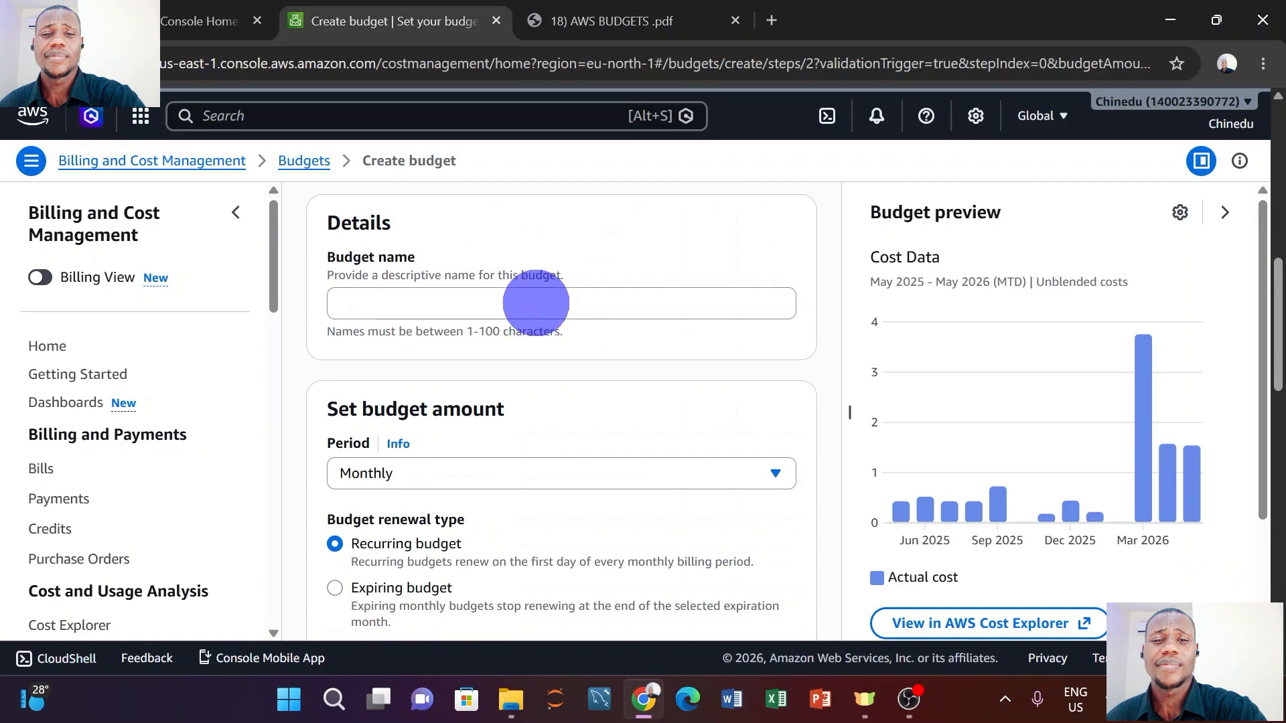
{"action": "left_click", "coordinate": [626, 22]}
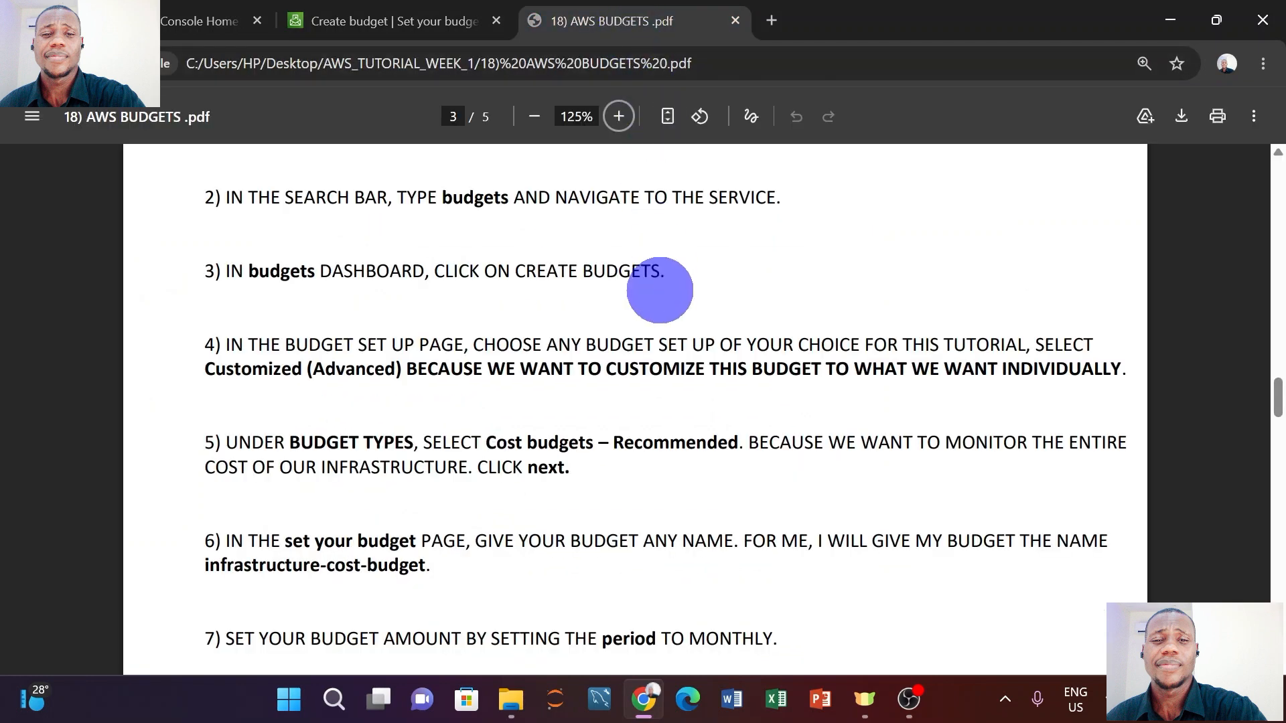
{"action": "scroll", "coordinate": [661, 291], "scroll_direction": "down", "scroll_amount": 1}
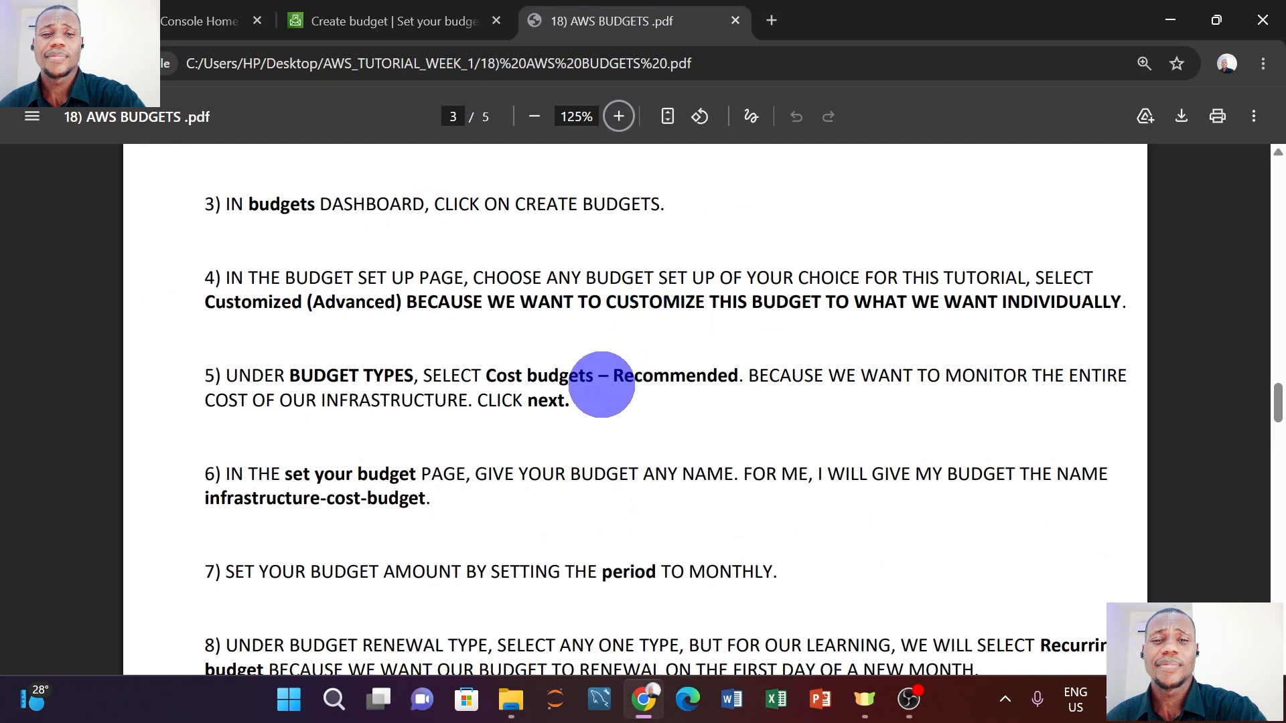
{"action": "scroll", "coordinate": [610, 373], "scroll_direction": "up", "scroll_amount": 1}
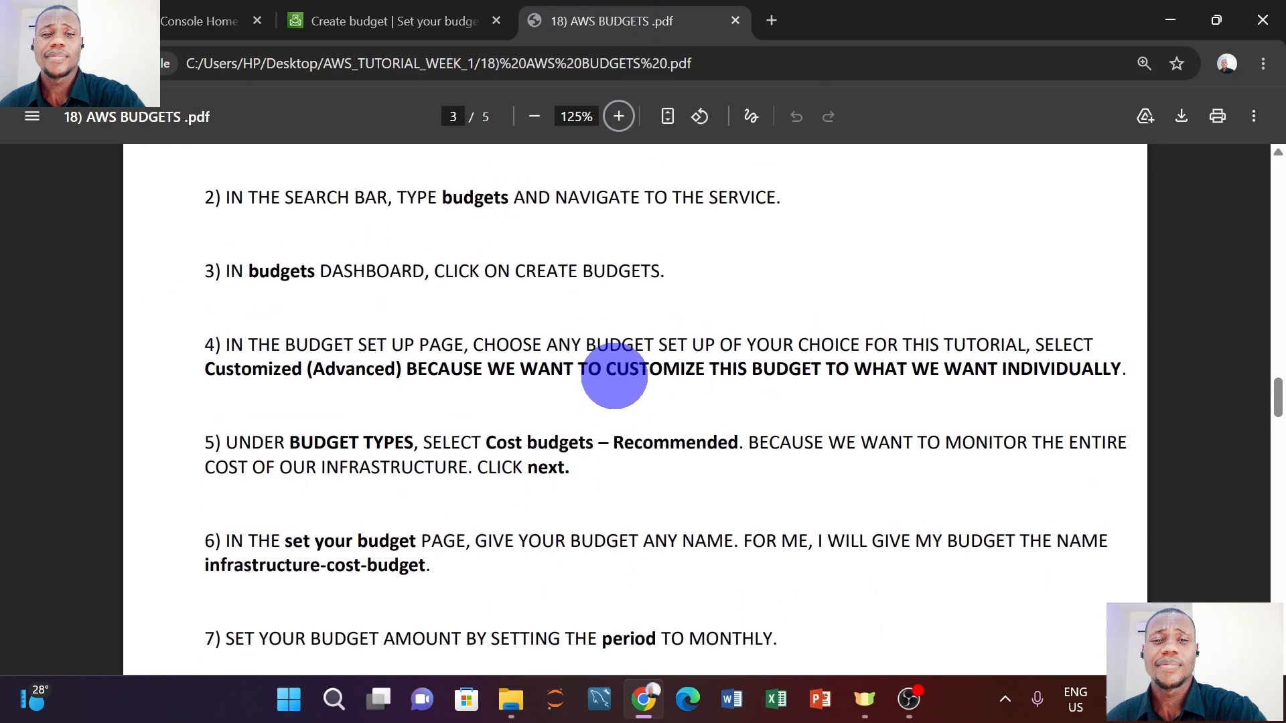
{"action": "scroll", "coordinate": [614, 377], "scroll_direction": "up", "scroll_amount": 2}
{"action": "scroll", "coordinate": [616, 375], "scroll_direction": "down", "scroll_amount": 2}
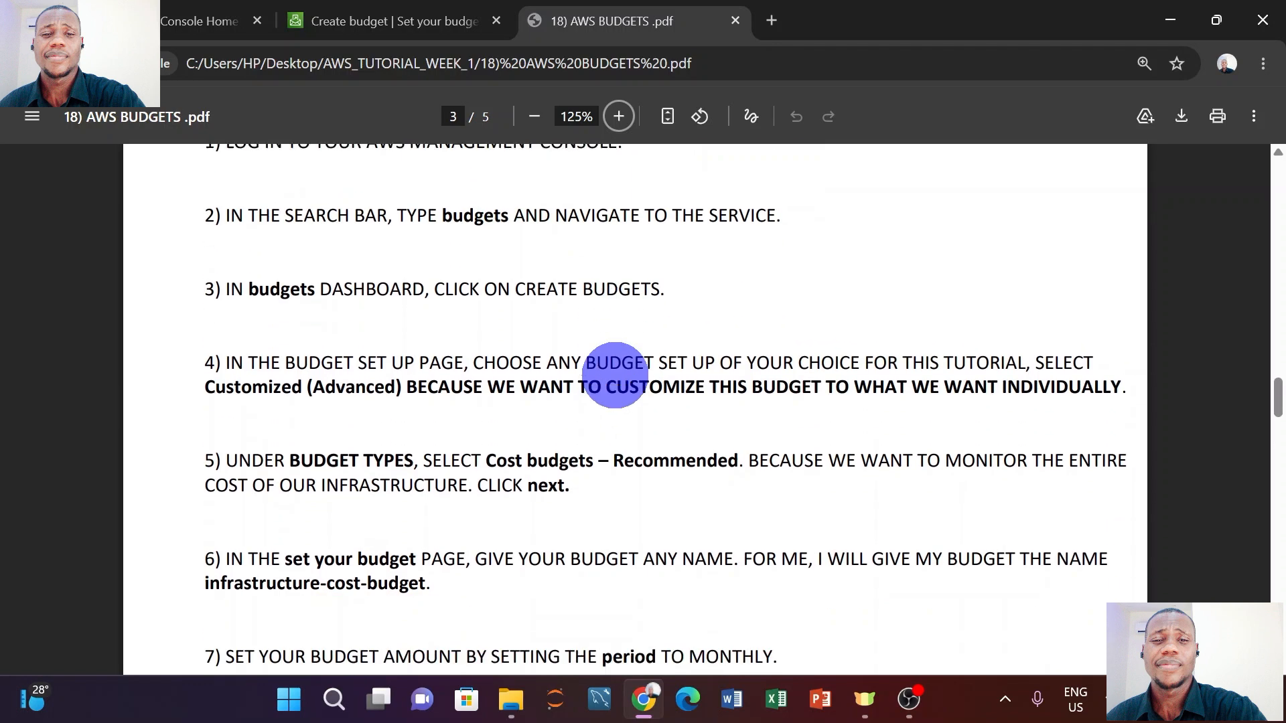
{"action": "scroll", "coordinate": [616, 375], "scroll_direction": "down", "scroll_amount": 1}
Back on the budget form, name the budget learning_budget.
{"action": "left_click", "coordinate": [373, 27]}
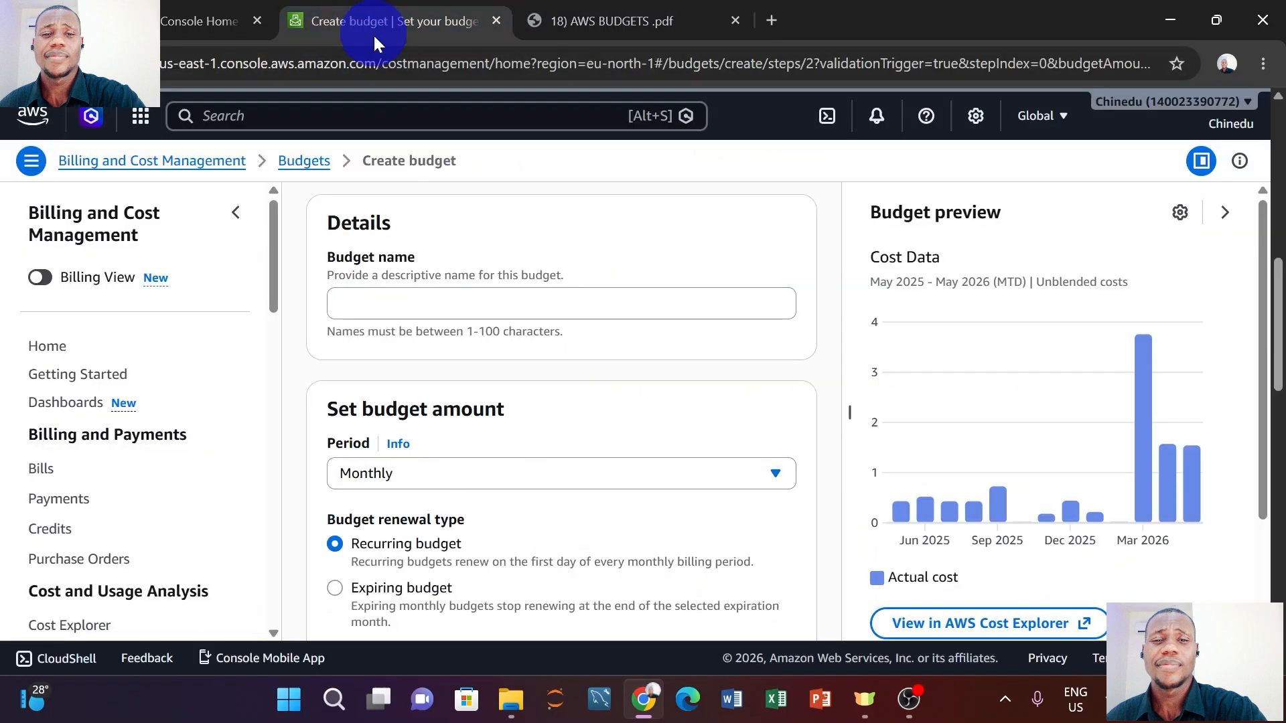
{"action": "left_click", "coordinate": [462, 305]}
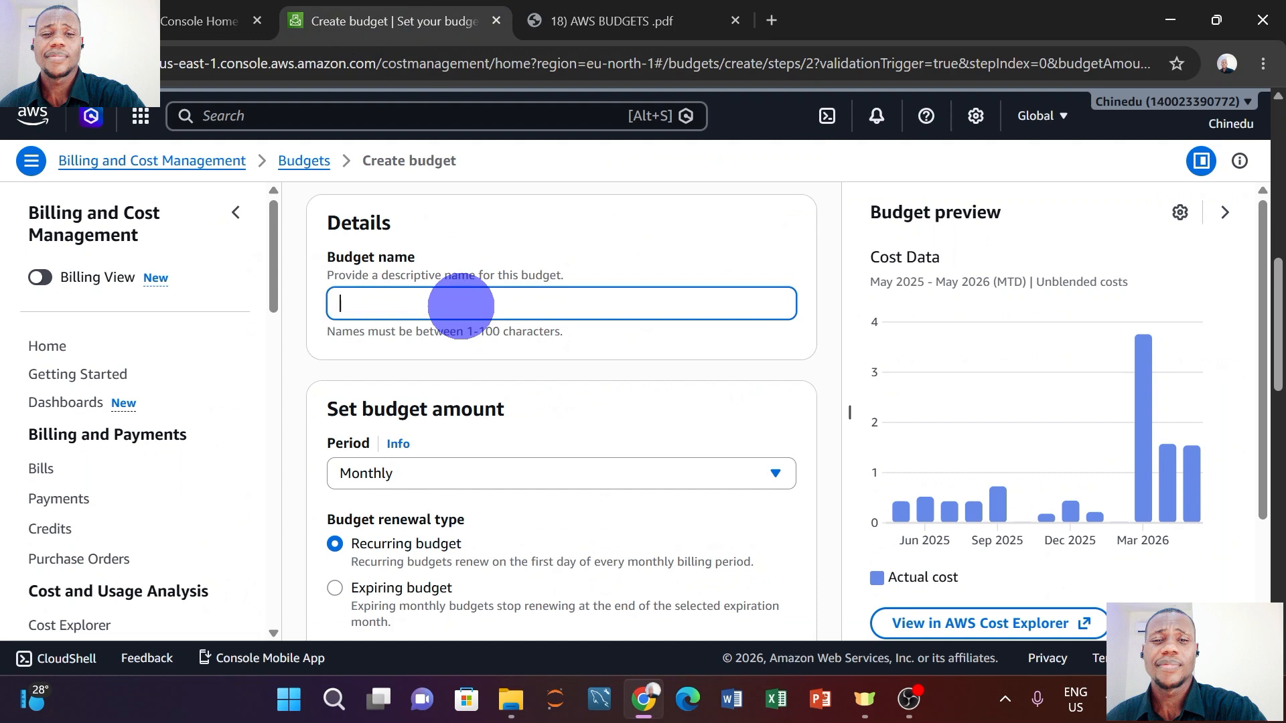
{"action": "type", "text": "learning_budget"}
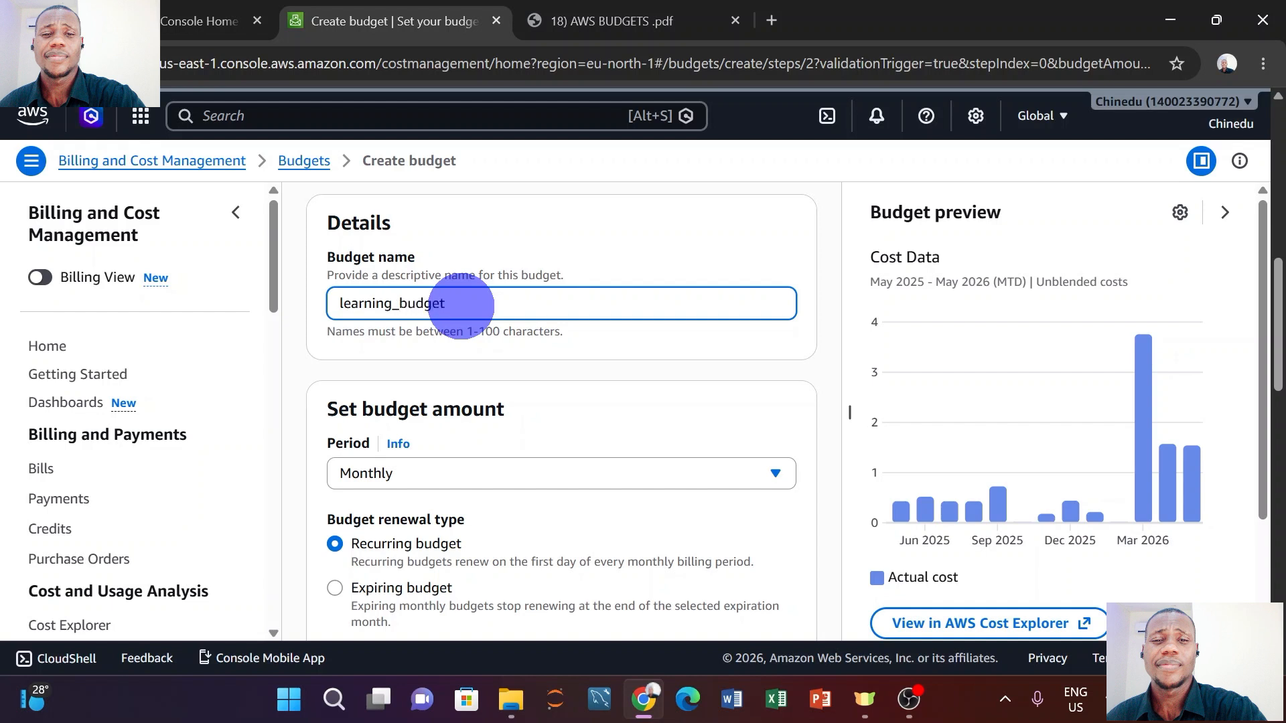
{"action": "scroll", "coordinate": [461, 305], "scroll_direction": "down", "scroll_amount": 2}
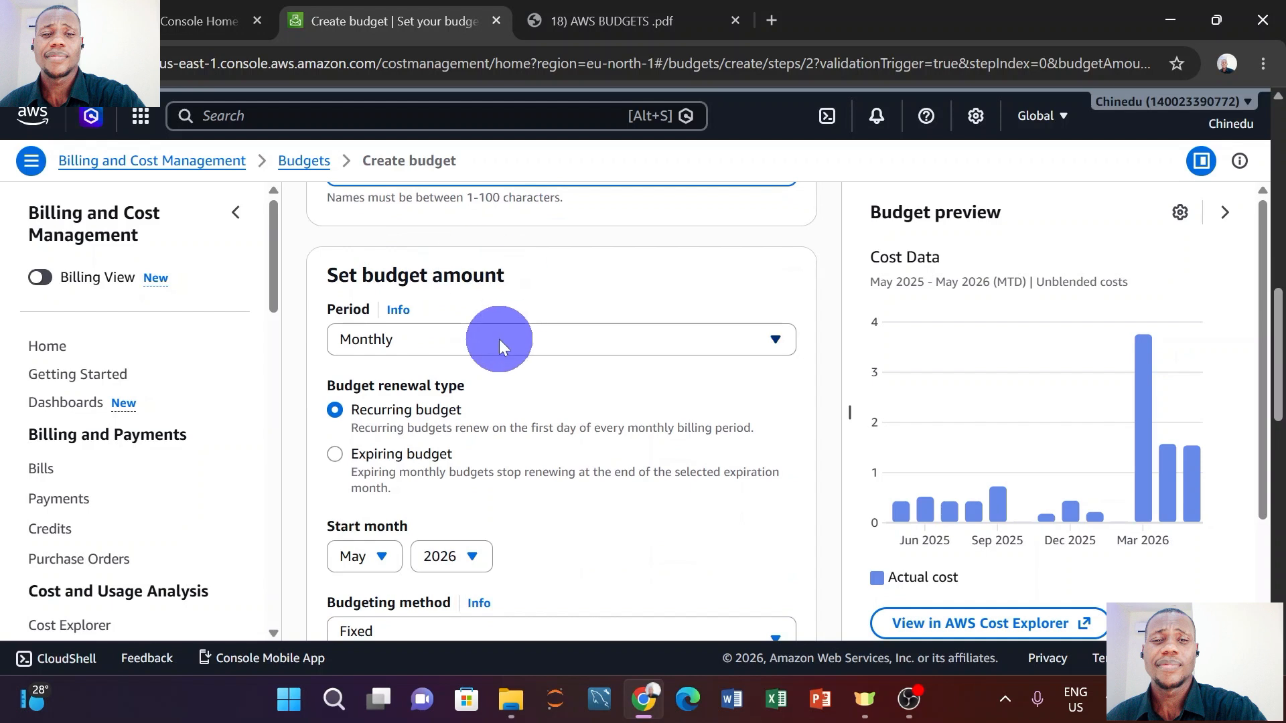
Set the budget period to Quarterly.
{"action": "left_click", "coordinate": [500, 339]}
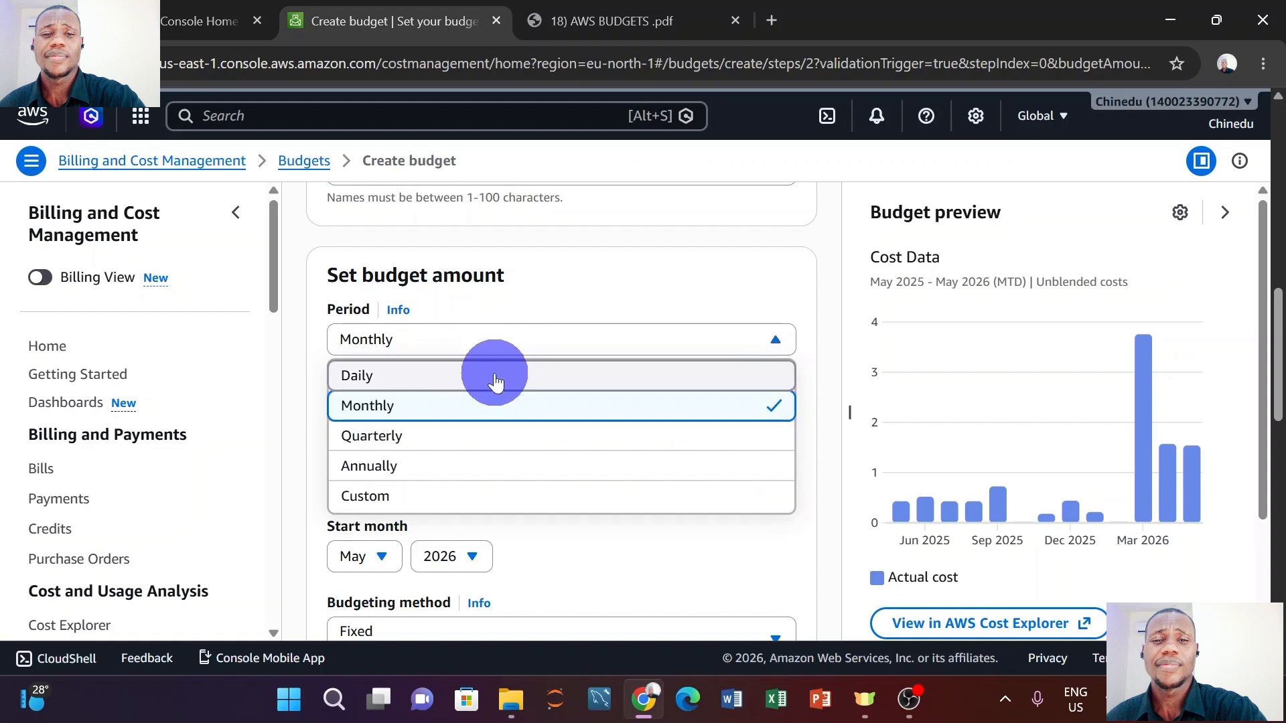
{"action": "left_click", "coordinate": [436, 437]}
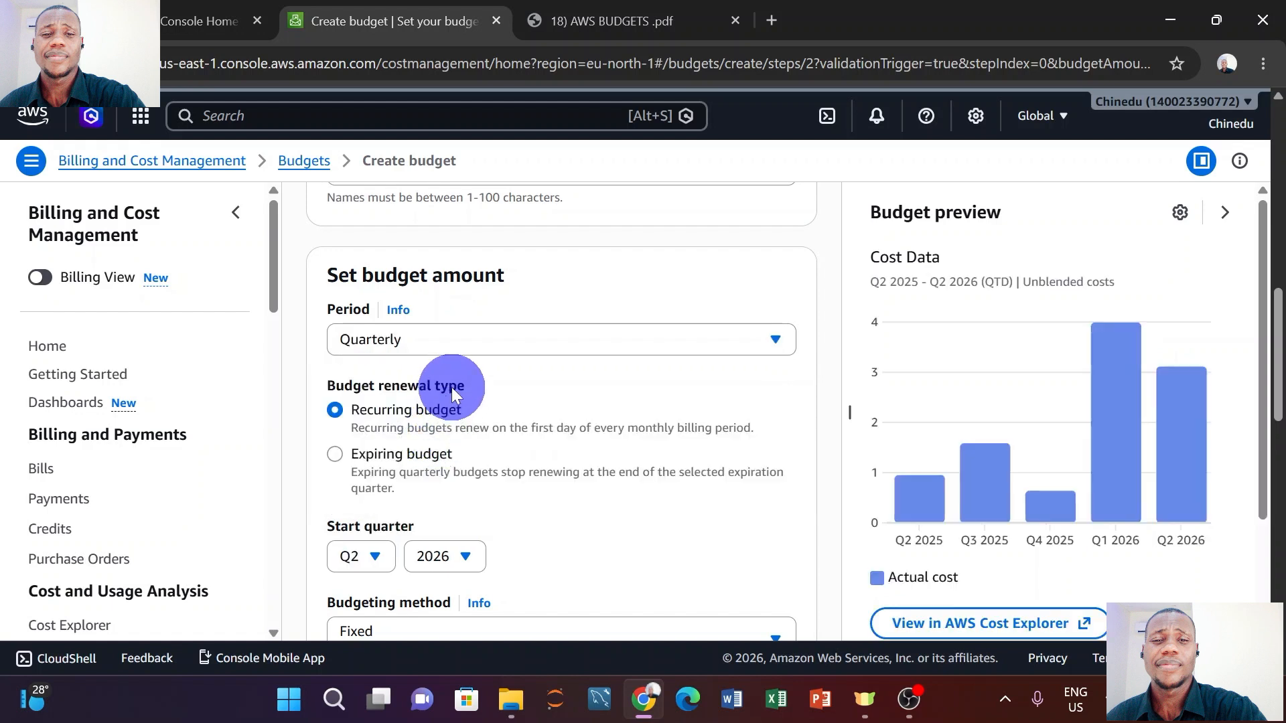
{"action": "scroll", "coordinate": [452, 389], "scroll_direction": "down", "scroll_amount": 2}
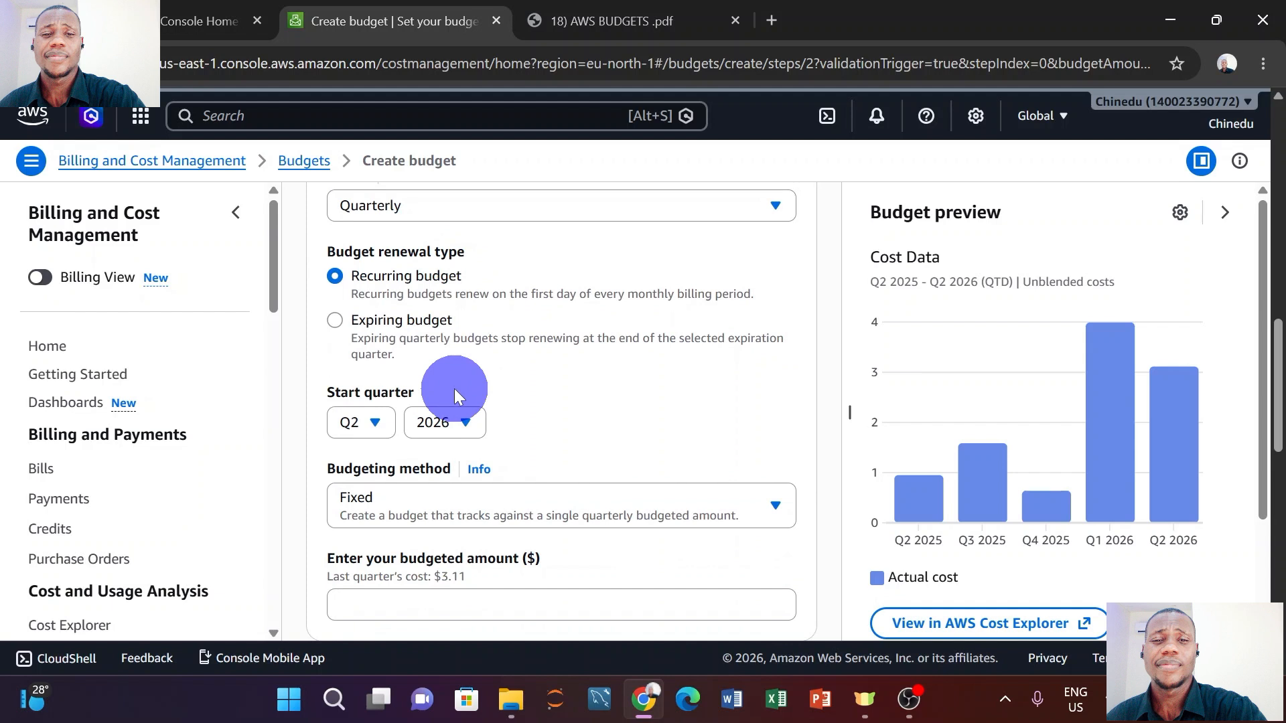
{"action": "scroll", "coordinate": [454, 388], "scroll_direction": "up", "scroll_amount": 1}
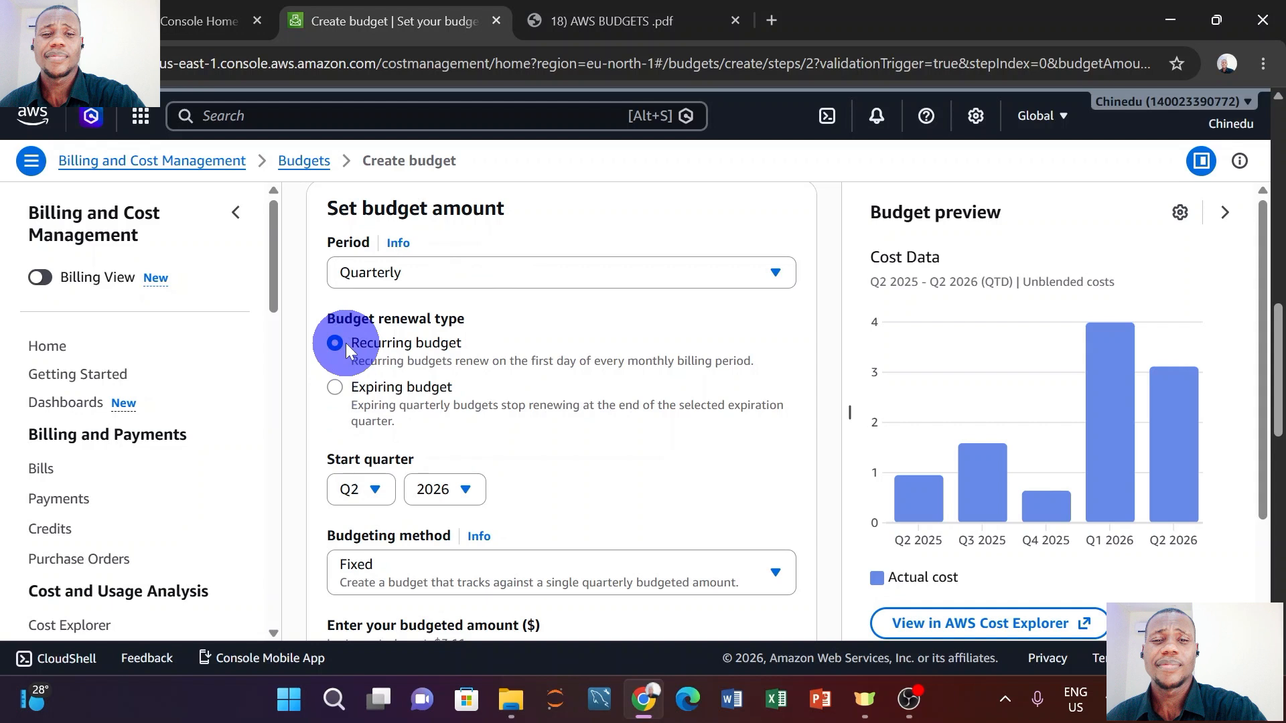
Keep the budget Recurring and return the period to Monthly after trying Expiring and Annually.
{"action": "left_click", "coordinate": [335, 385]}
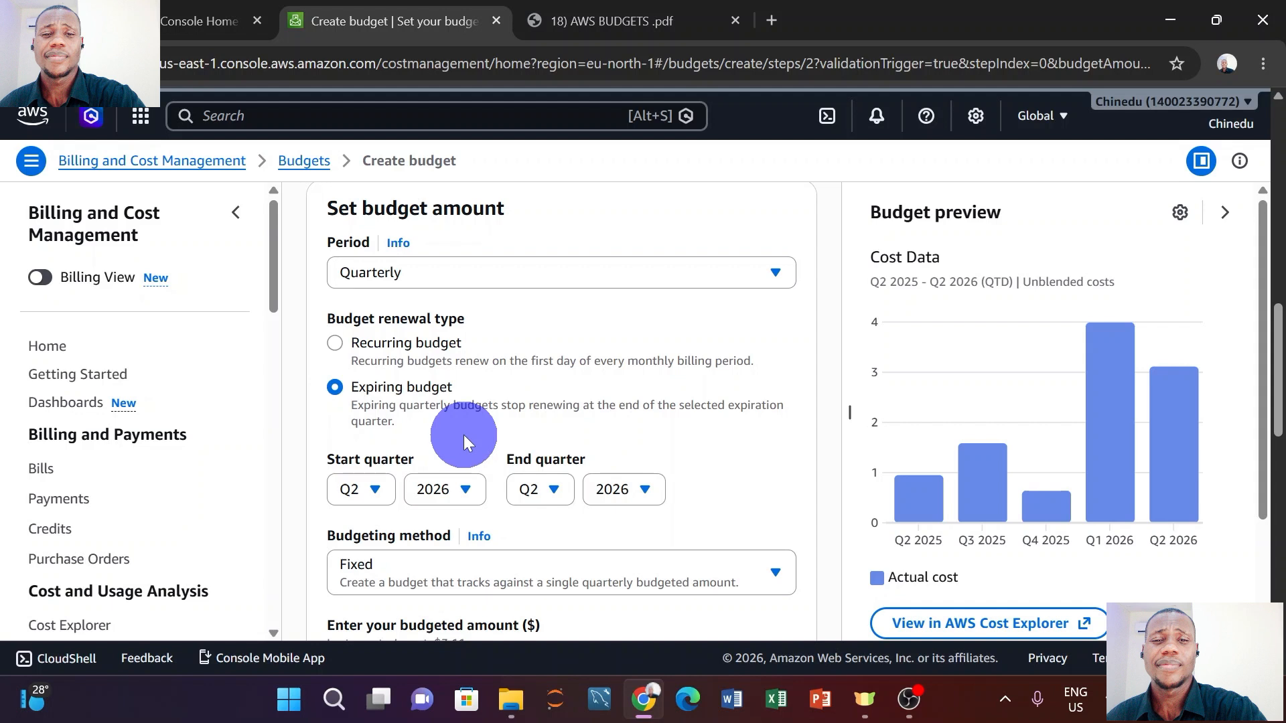
{"action": "left_click", "coordinate": [334, 344]}
{"action": "left_click", "coordinate": [447, 278]}
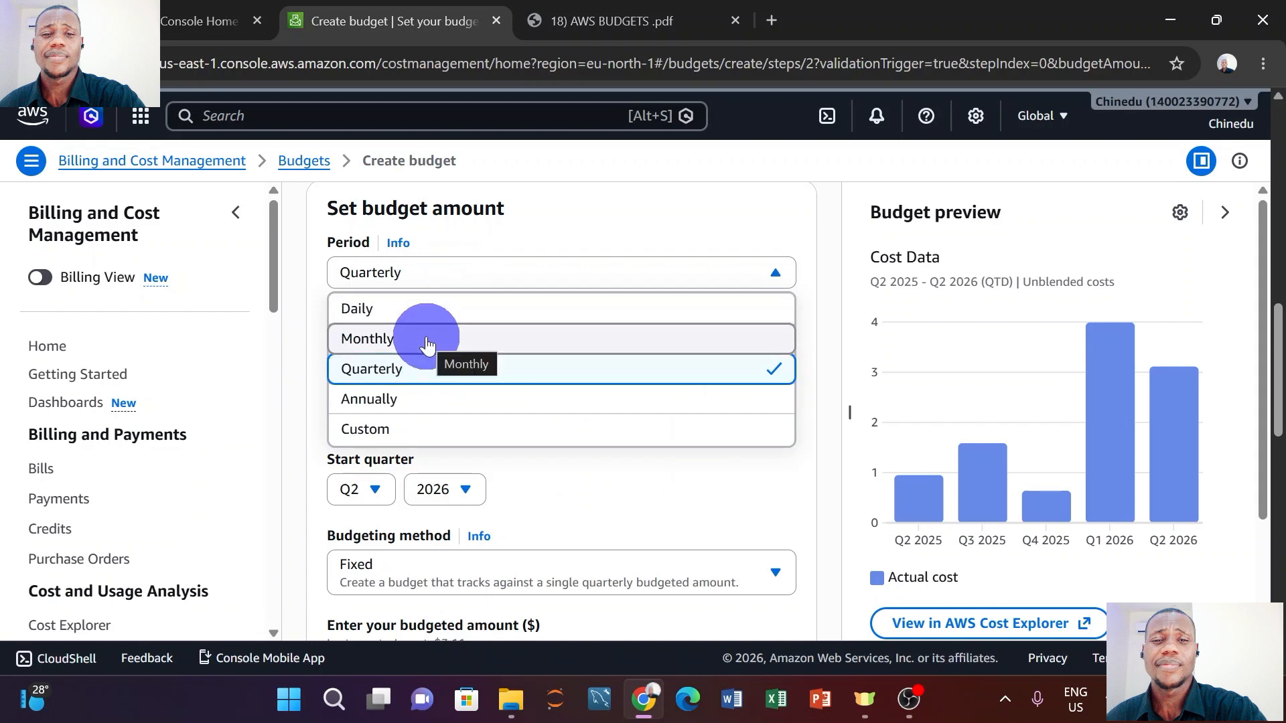
{"action": "left_click", "coordinate": [416, 397]}
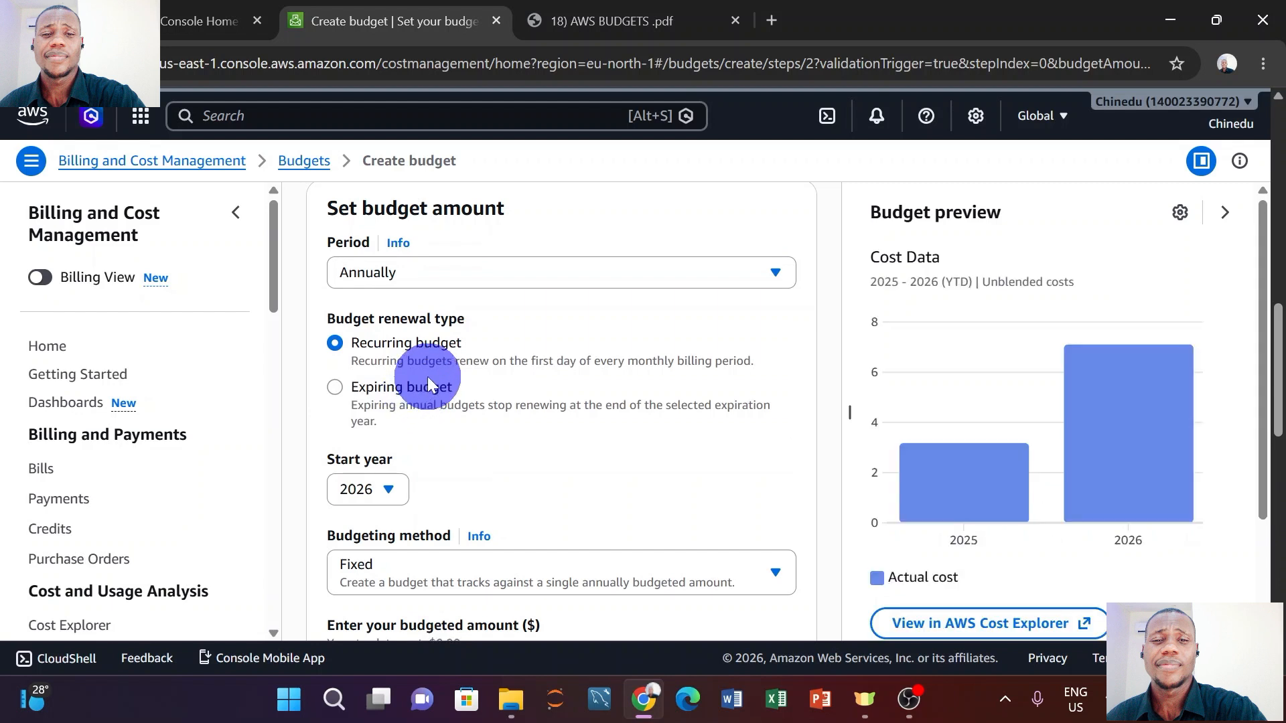
{"action": "left_click", "coordinate": [458, 277]}
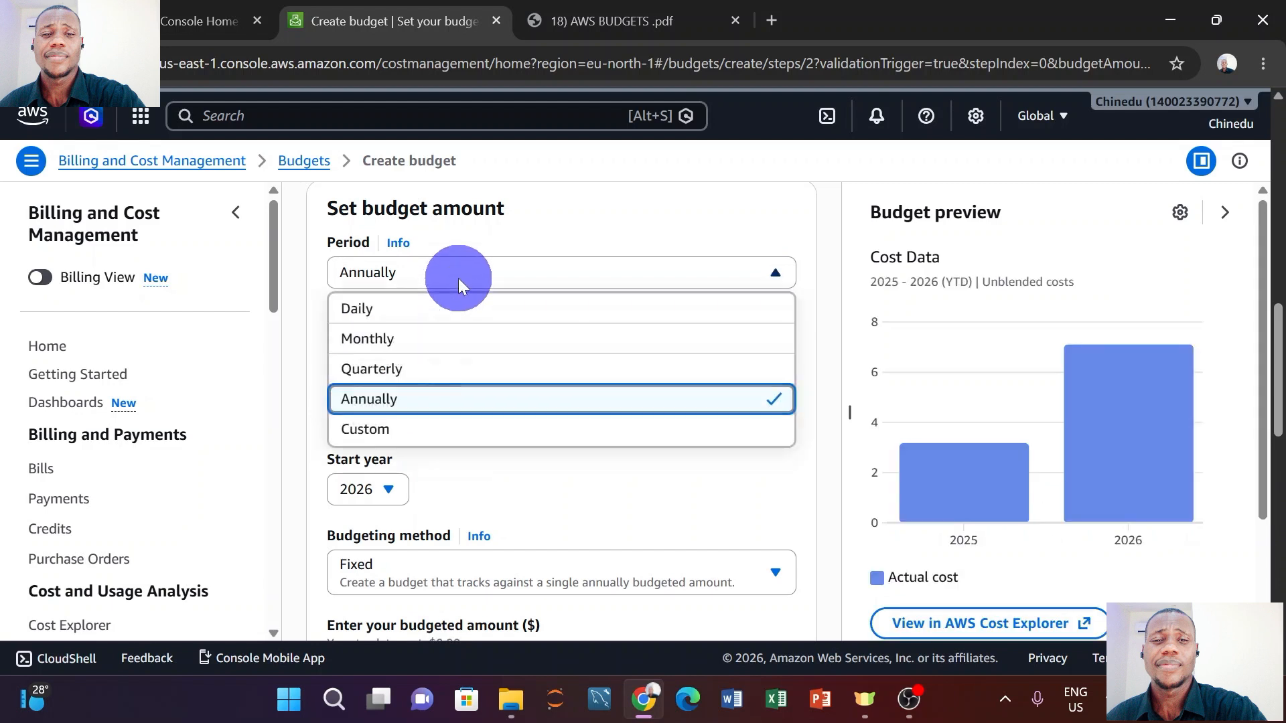
{"action": "left_click", "coordinate": [416, 342]}
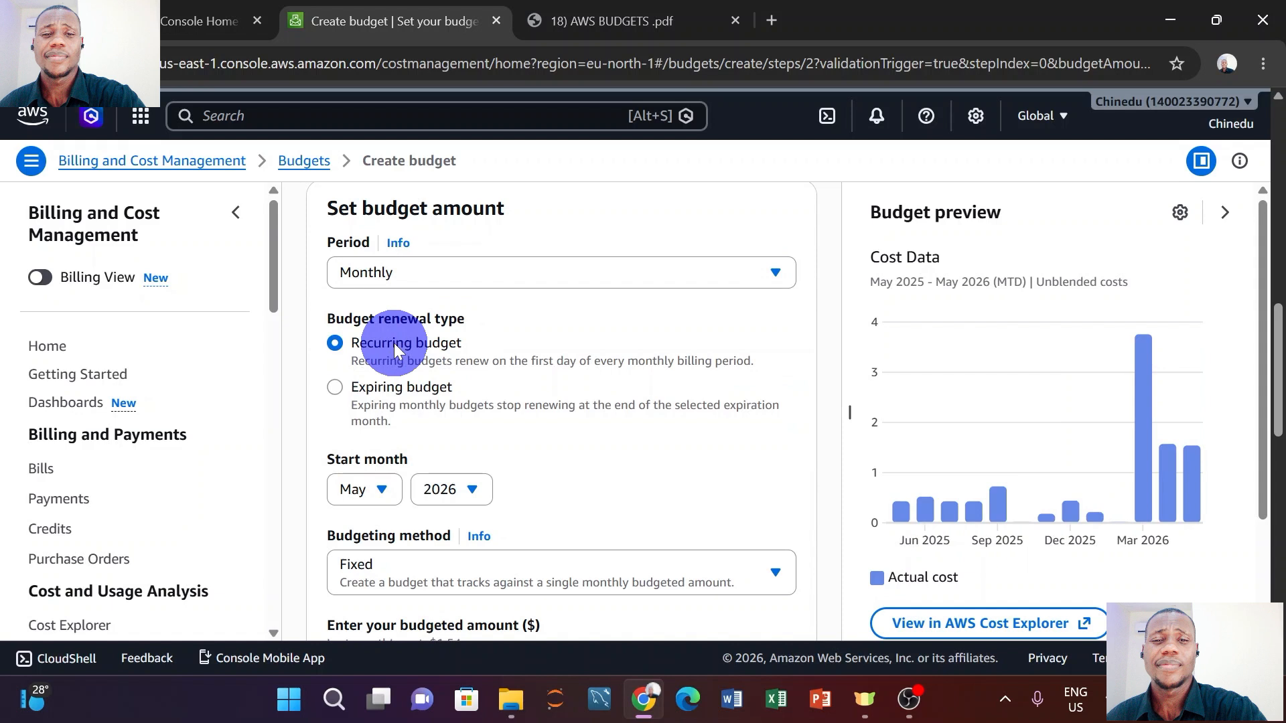
Review the budgeting method options, keeping Fixed.
{"action": "scroll", "coordinate": [396, 343], "scroll_direction": "down", "scroll_amount": 3}
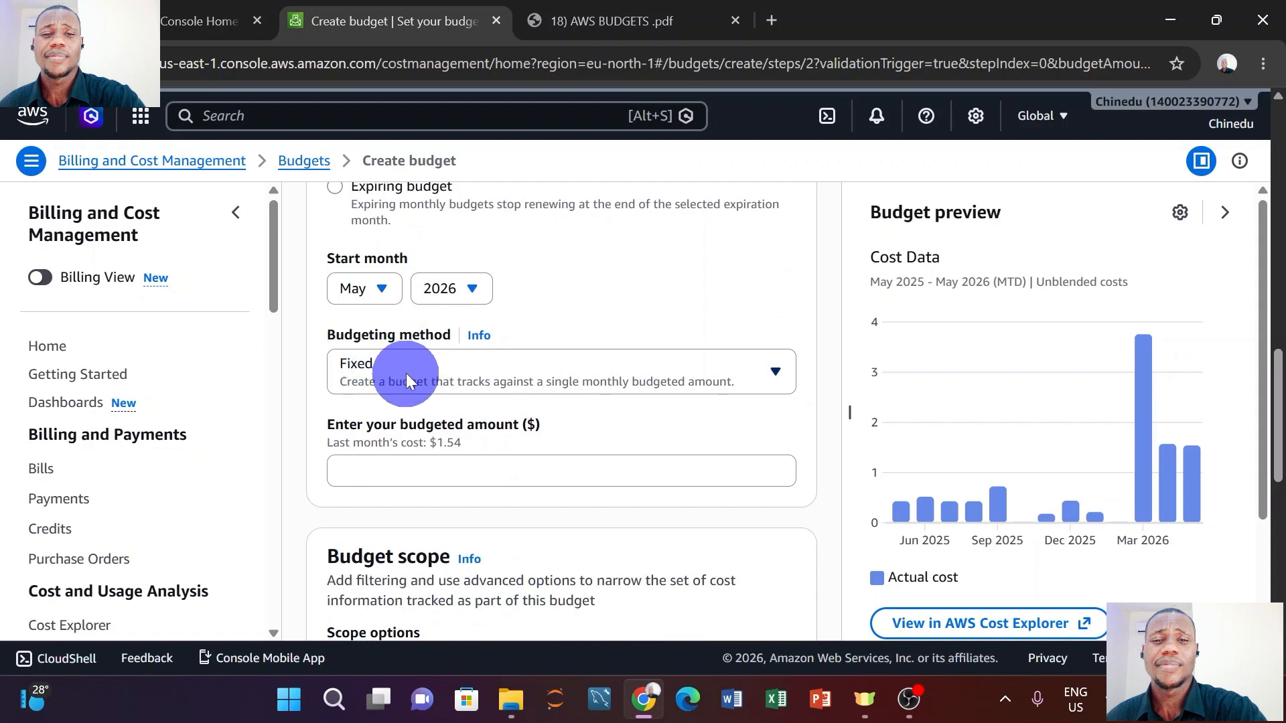
{"action": "left_click", "coordinate": [406, 372]}
{"action": "left_click", "coordinate": [407, 373]}
Enter a 0.50 budgeted amount, then switch the budgeting method to Planned.
{"action": "scroll", "coordinate": [407, 370], "scroll_direction": "down", "scroll_amount": 1}
{"action": "left_click", "coordinate": [402, 398]}
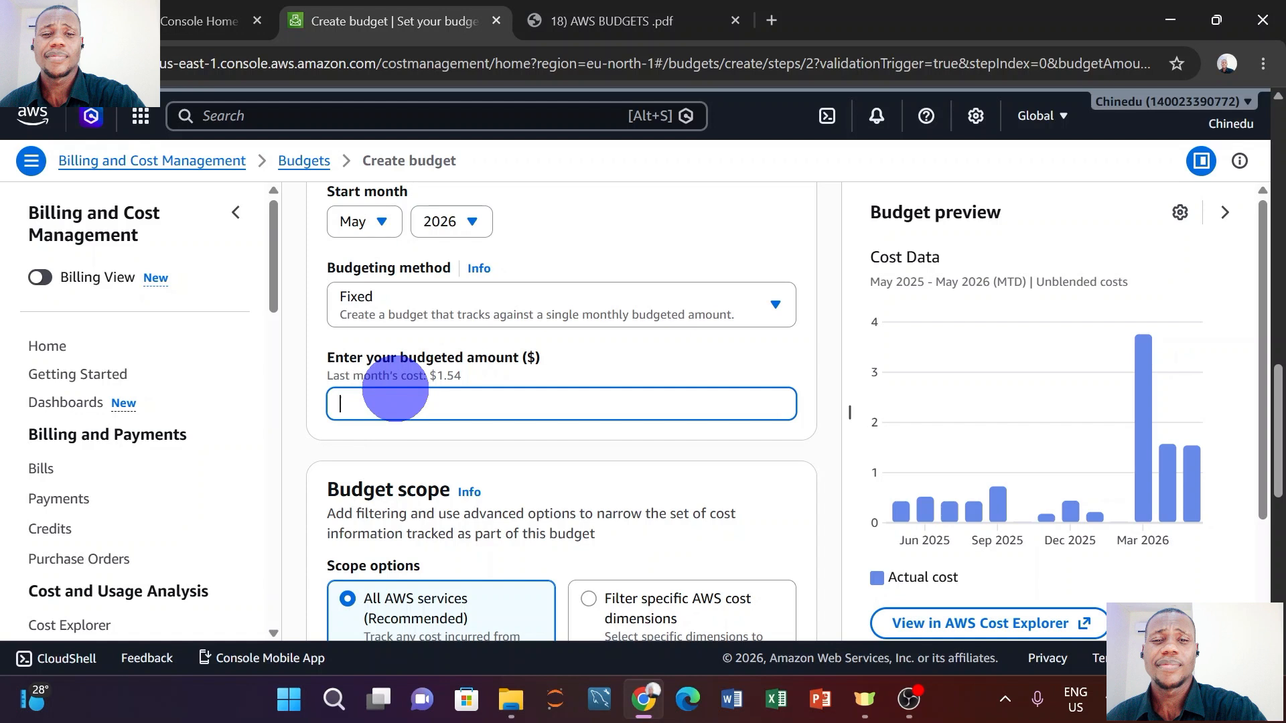
{"action": "type", "text": "0.50"}
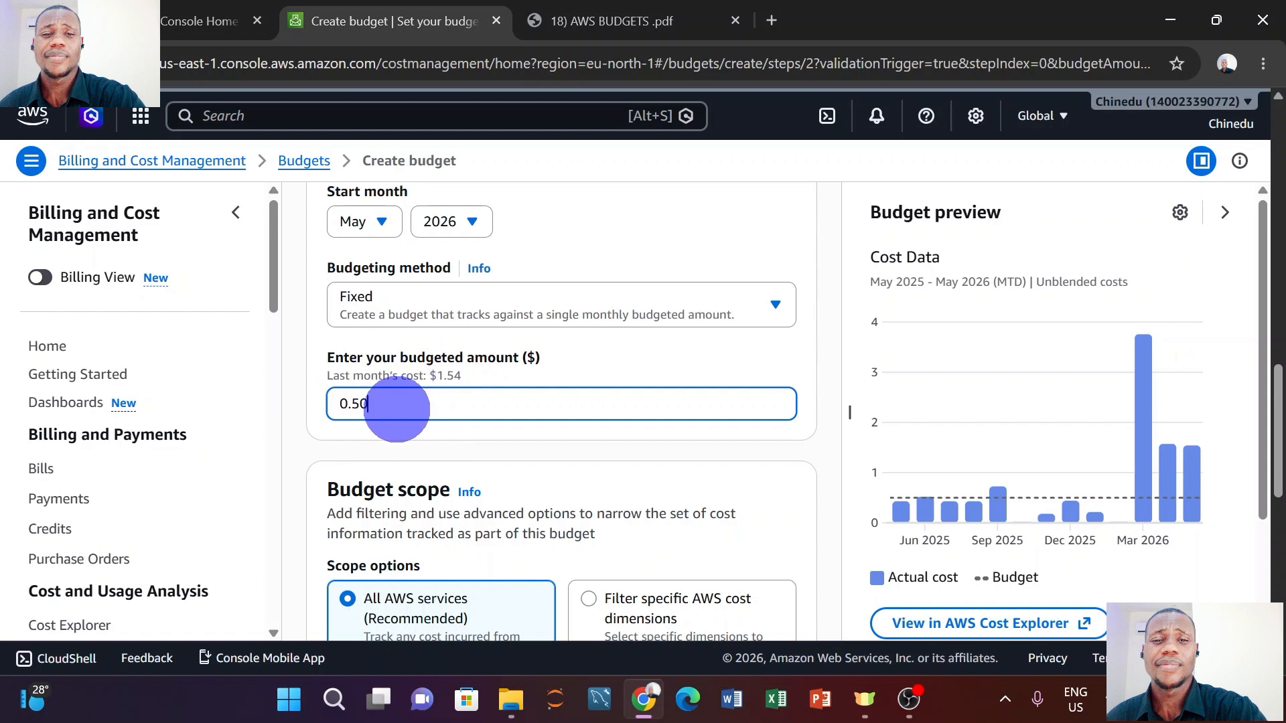
{"action": "left_click", "coordinate": [489, 303]}
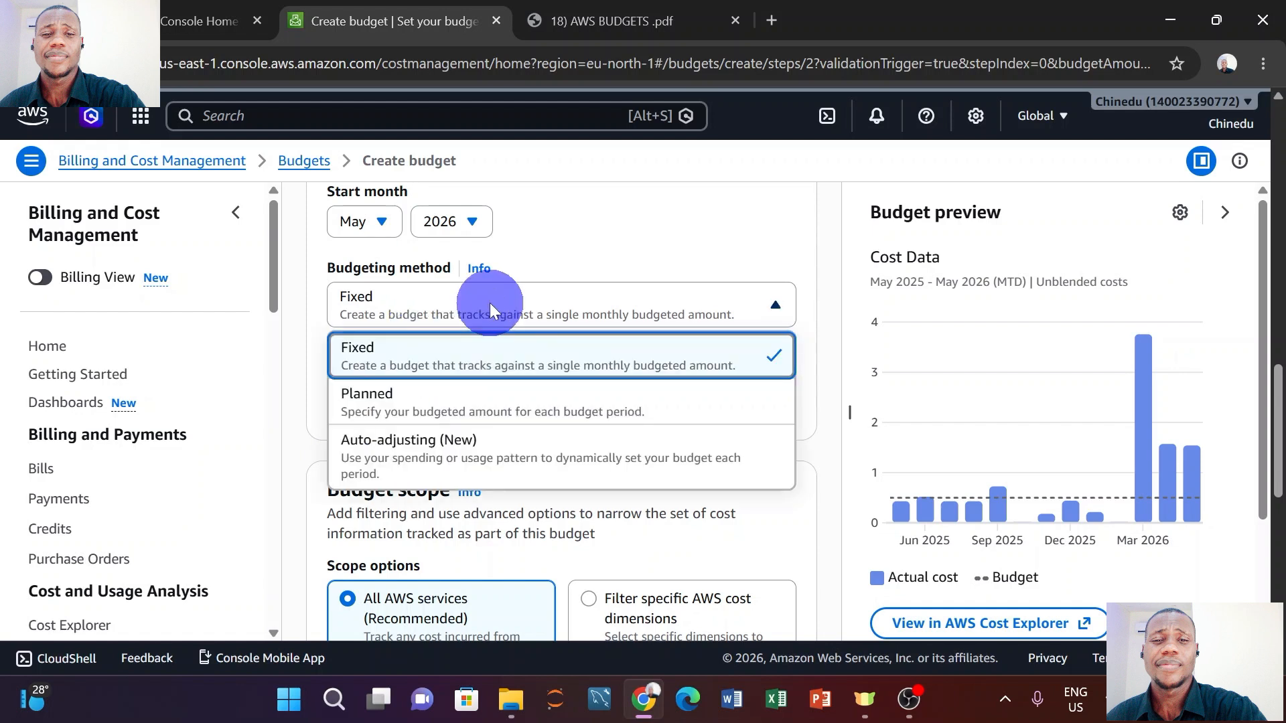
{"action": "left_click", "coordinate": [467, 410]}
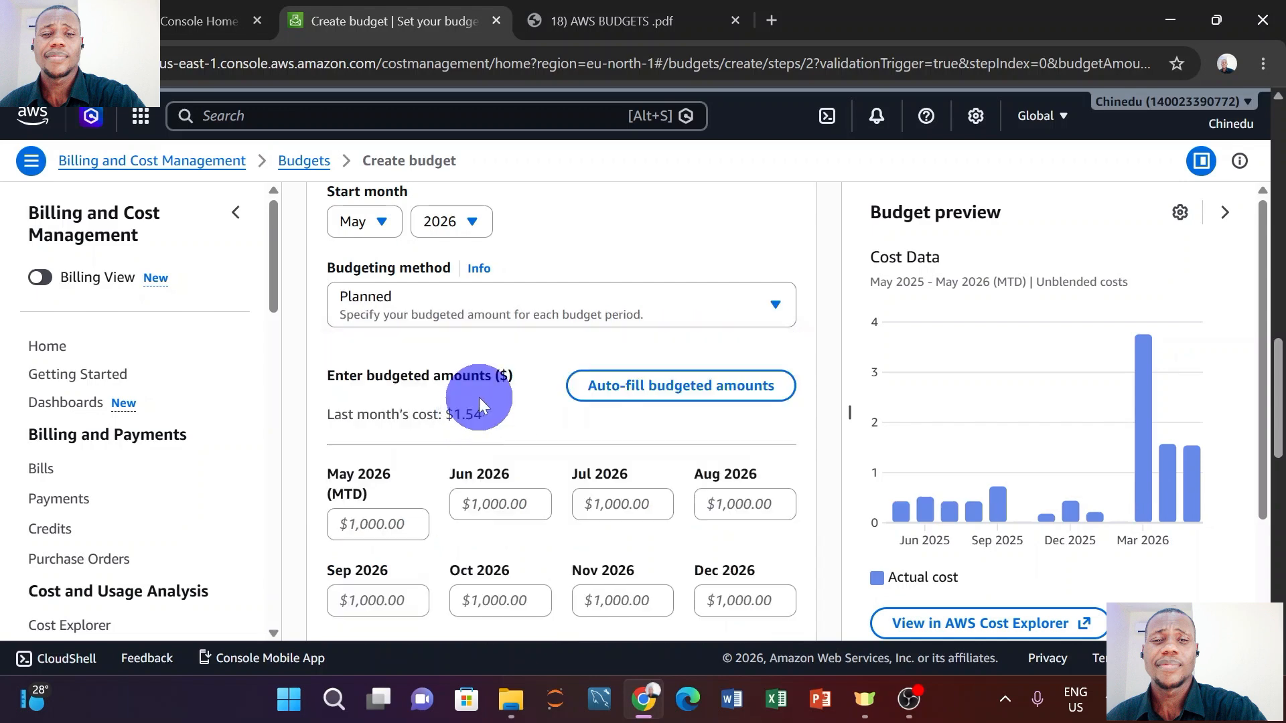
Plan 500.00 for May 2026 (MTD) and bring up Auto-fill budgeted amounts.
{"action": "scroll", "coordinate": [479, 400], "scroll_direction": "down", "scroll_amount": 3}
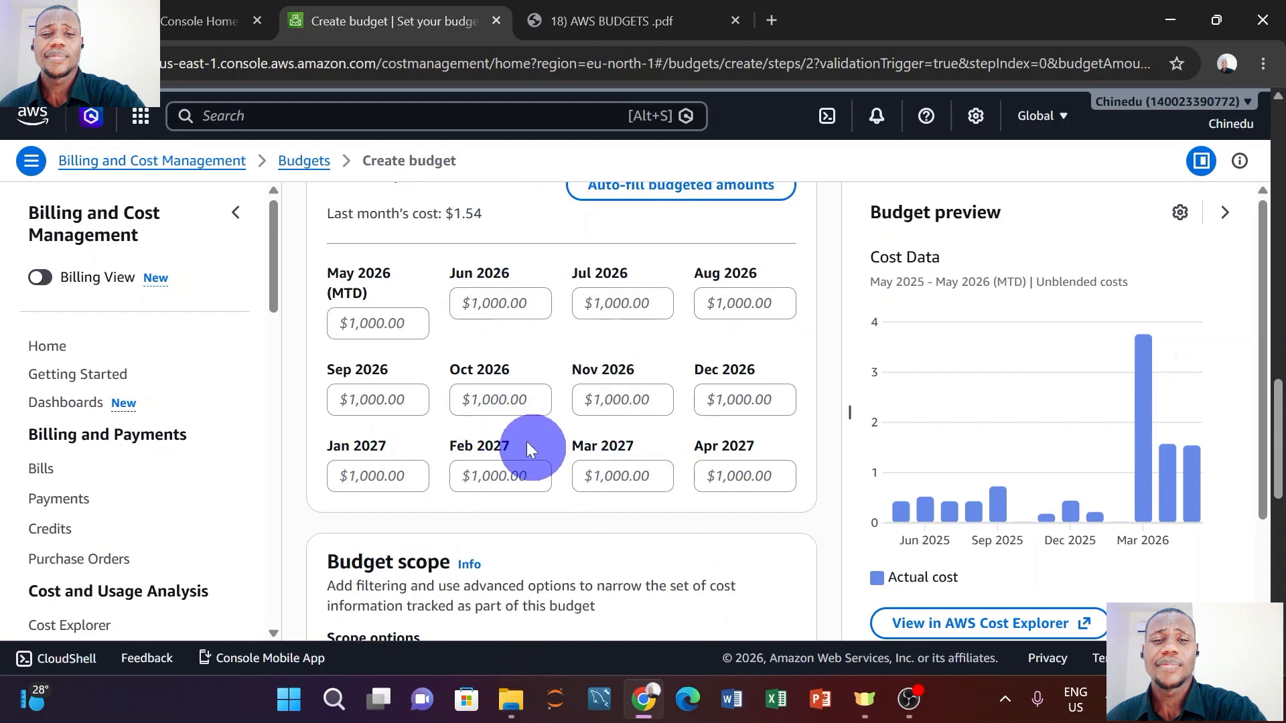
{"action": "scroll", "coordinate": [509, 435], "scroll_direction": "up", "scroll_amount": 1}
{"action": "left_click", "coordinate": [378, 358]}
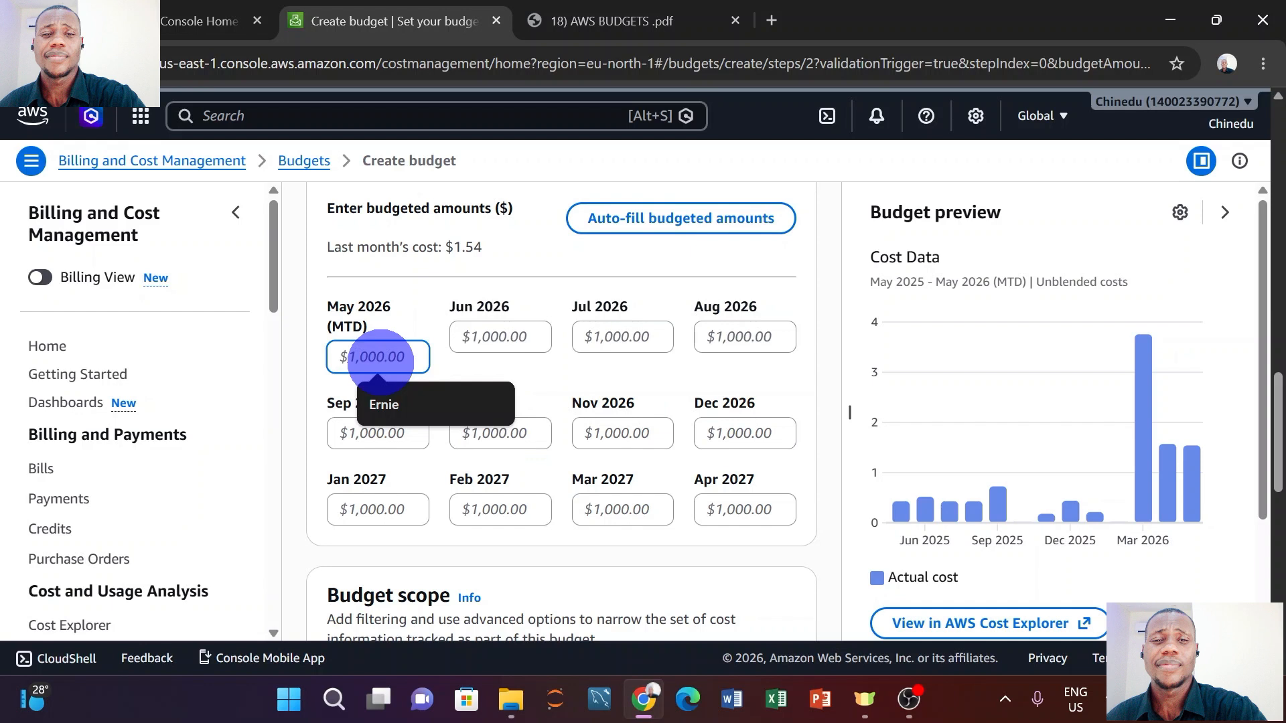
{"action": "type", "text": "59"}
{"action": "key", "text": "BackSpace"}
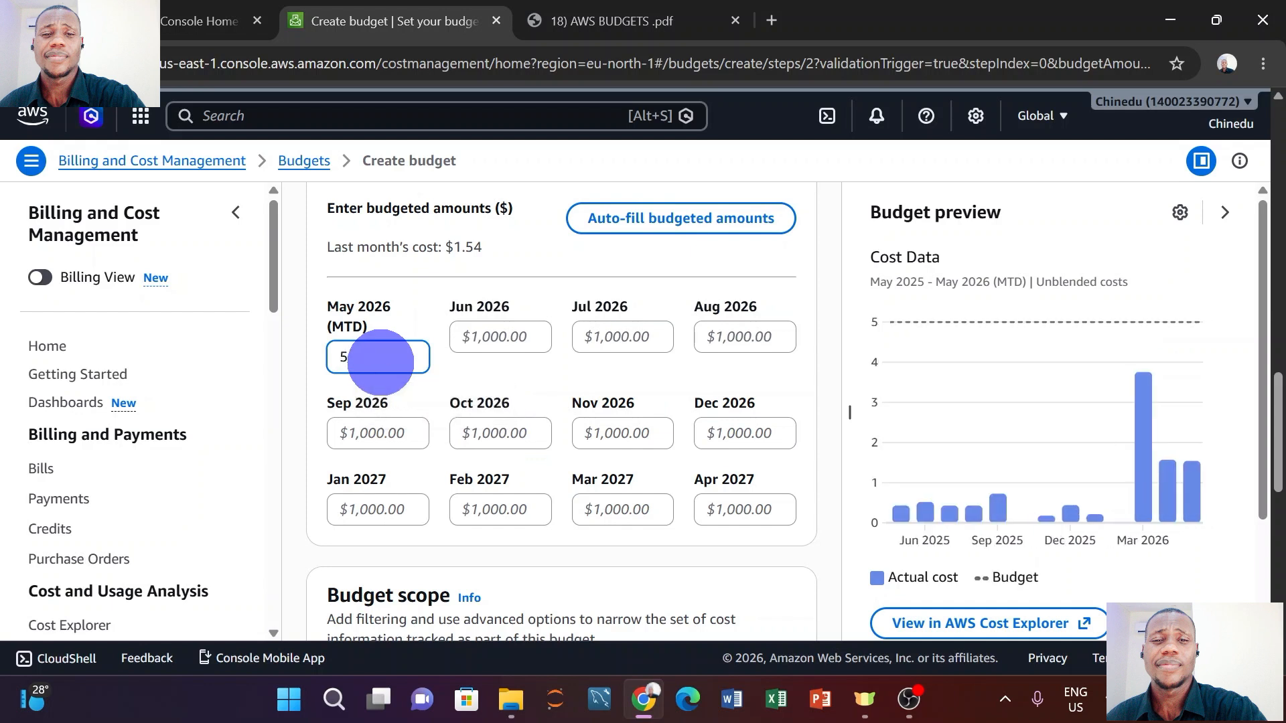
{"action": "type", "text": "00"}
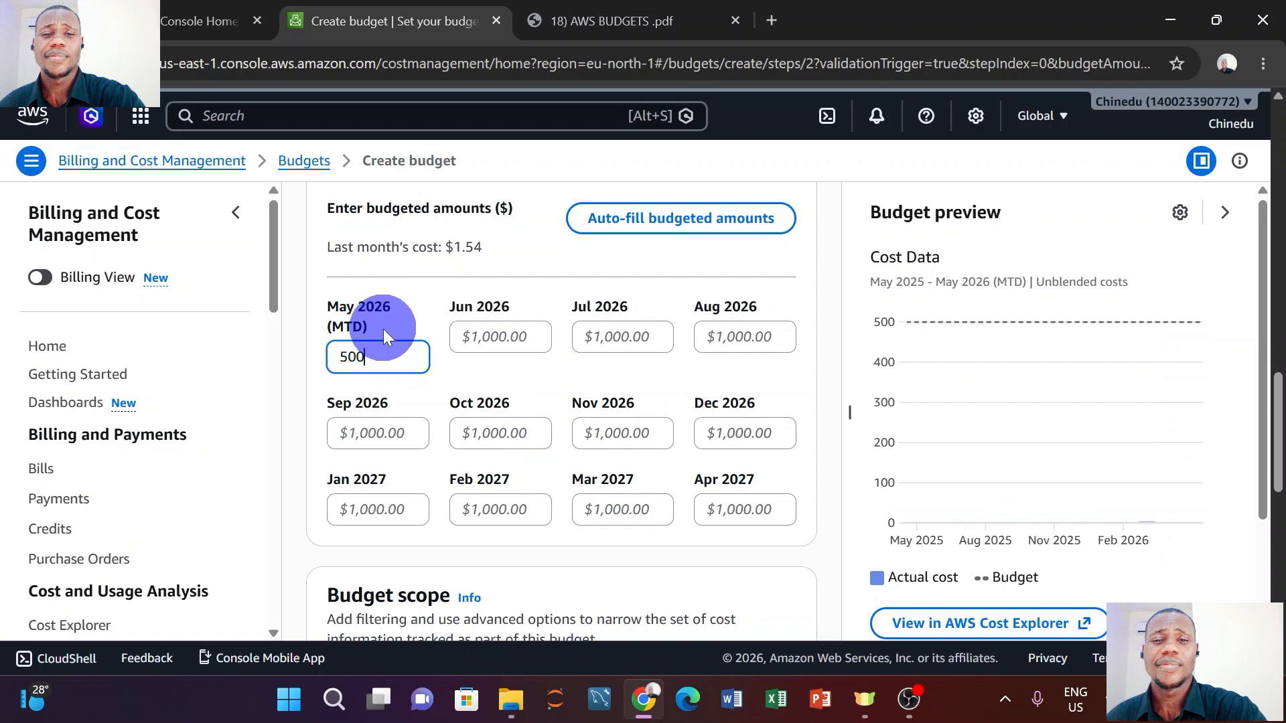
{"action": "left_click", "coordinate": [383, 331]}
{"action": "scroll", "coordinate": [496, 324], "scroll_direction": "down", "scroll_amount": 2}
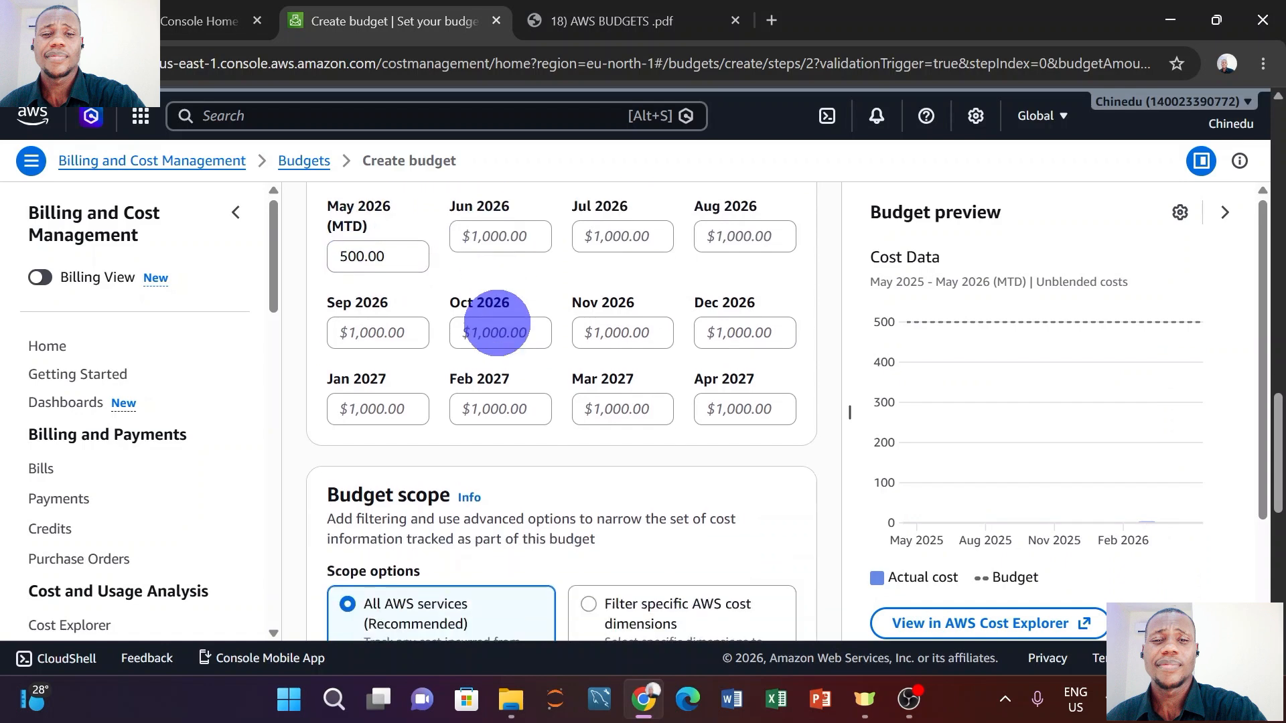
{"action": "scroll", "coordinate": [500, 322], "scroll_direction": "down", "scroll_amount": 1}
{"action": "scroll", "coordinate": [499, 323], "scroll_direction": "up", "scroll_amount": 3}
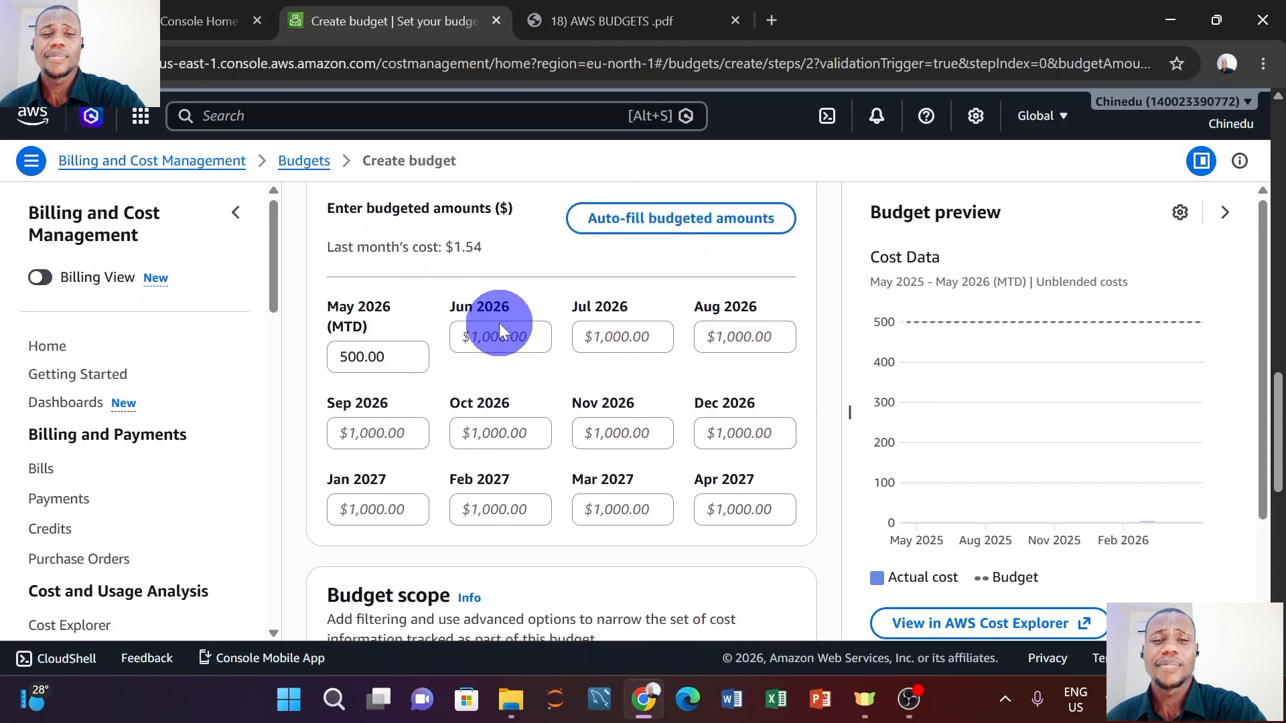
{"action": "left_click", "coordinate": [689, 221]}
Auto-fill monthly amounts from a 500 starting budget with 2% growth, reaching 621.69 by April 2027.
{"action": "left_click", "coordinate": [436, 375]}
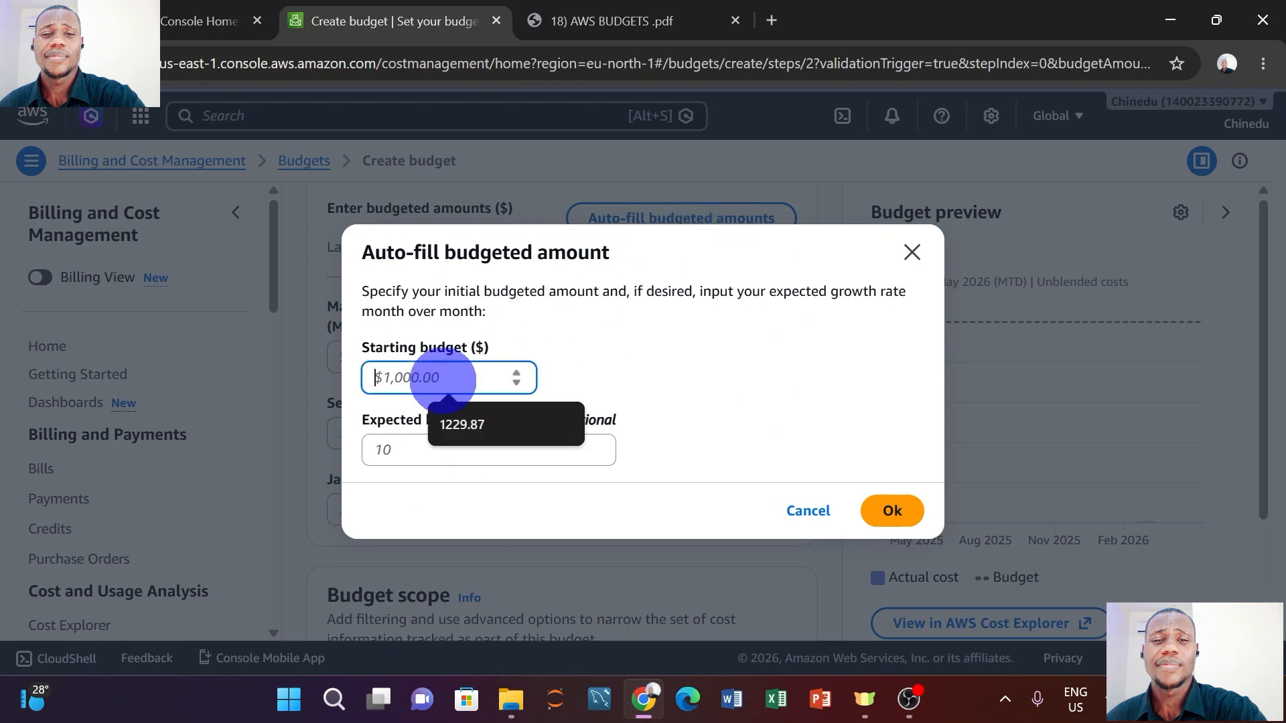
{"action": "type", "text": "500"}
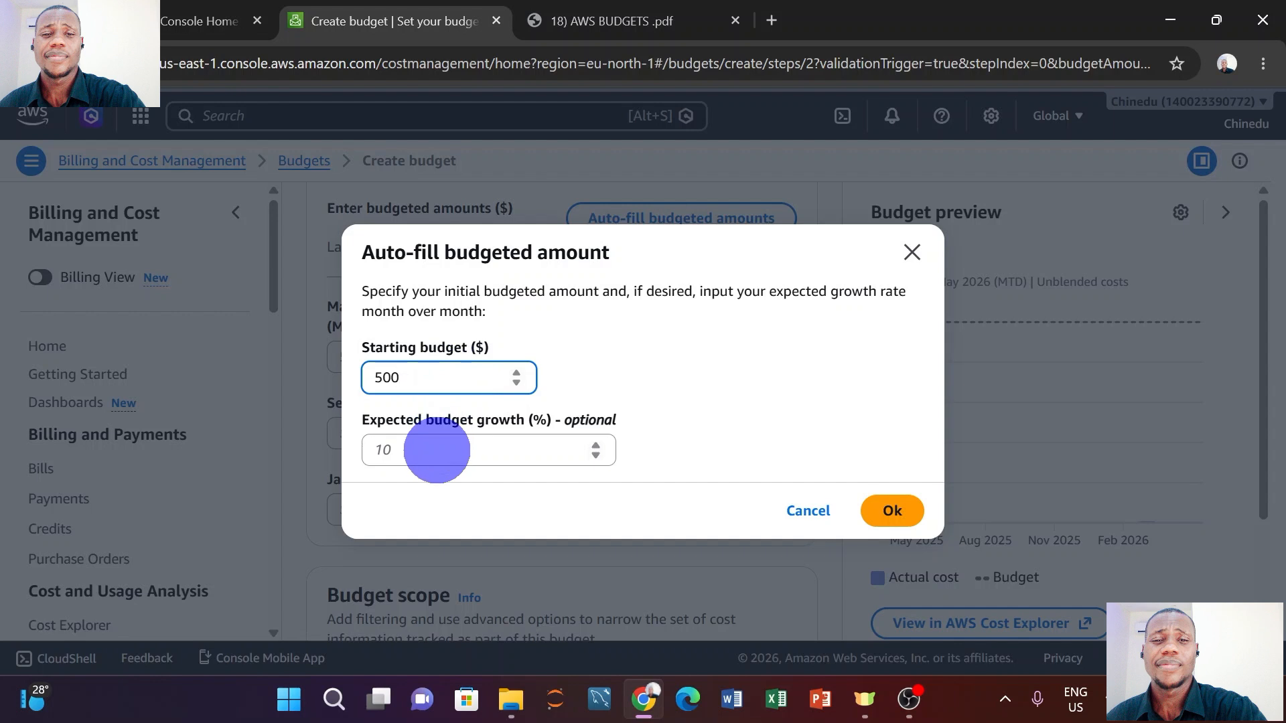
{"action": "left_click", "coordinate": [437, 450]}
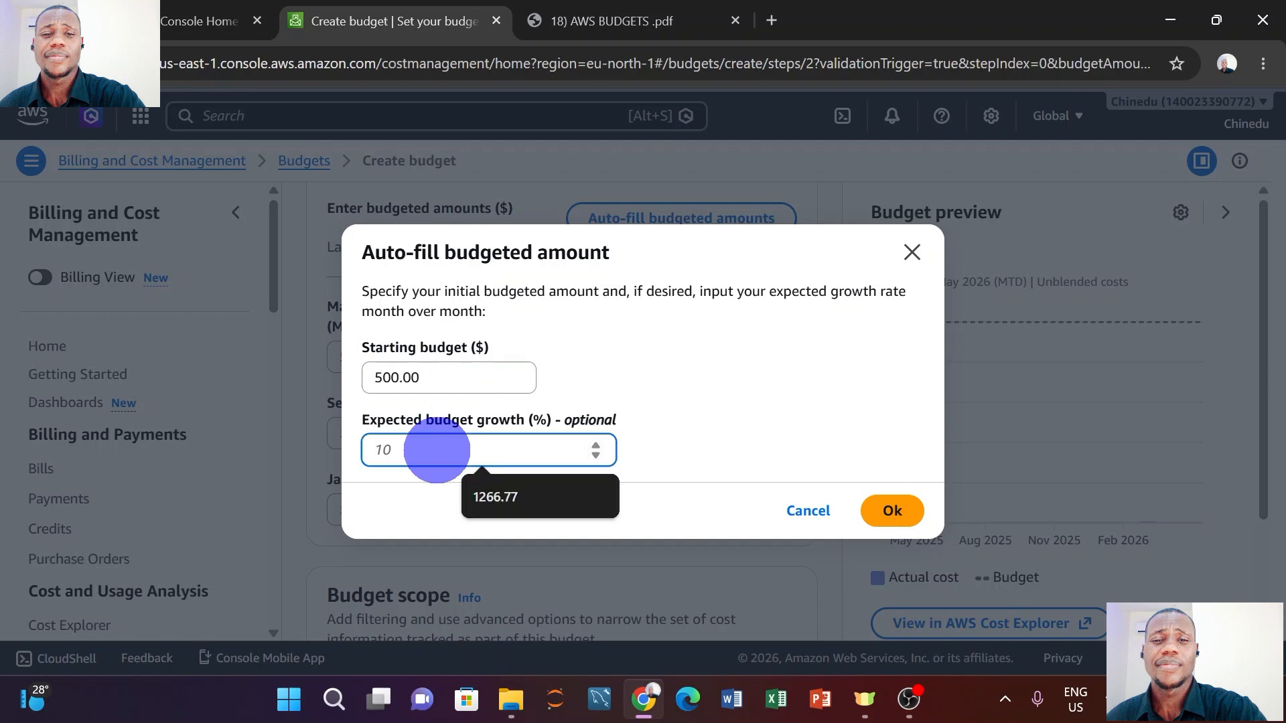
{"action": "type", "text": "2"}
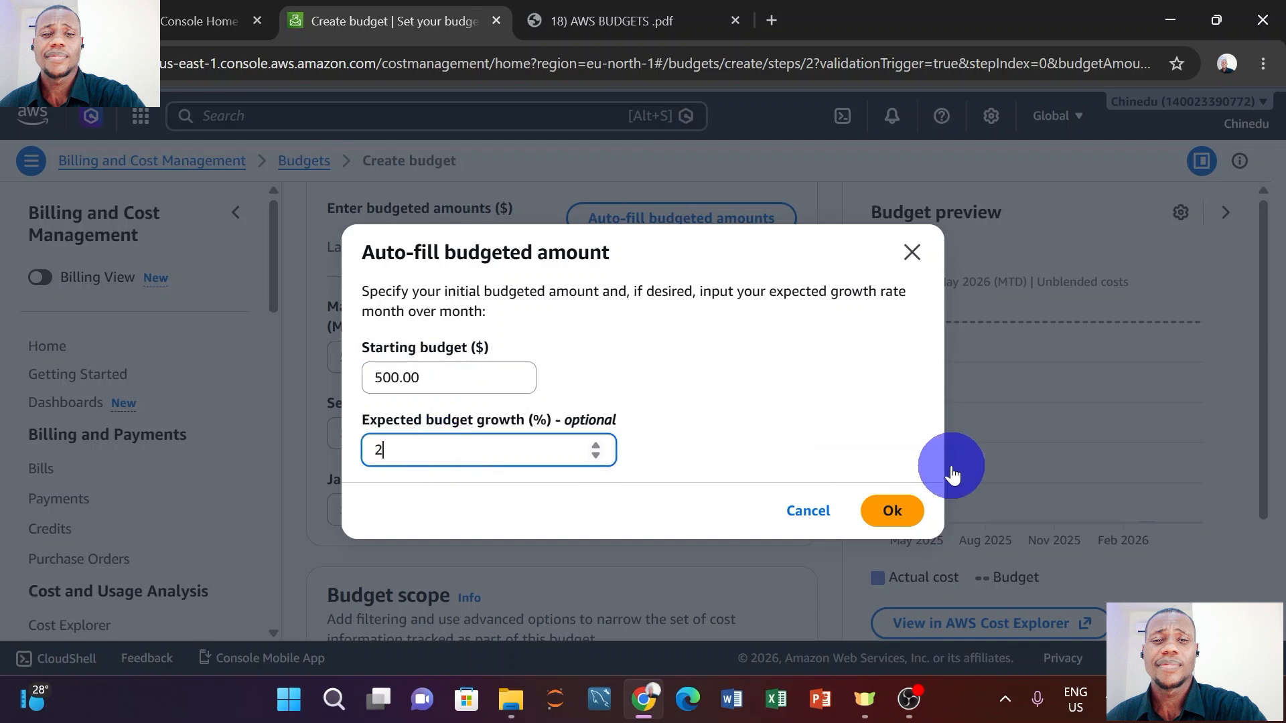
{"action": "left_click", "coordinate": [897, 517]}
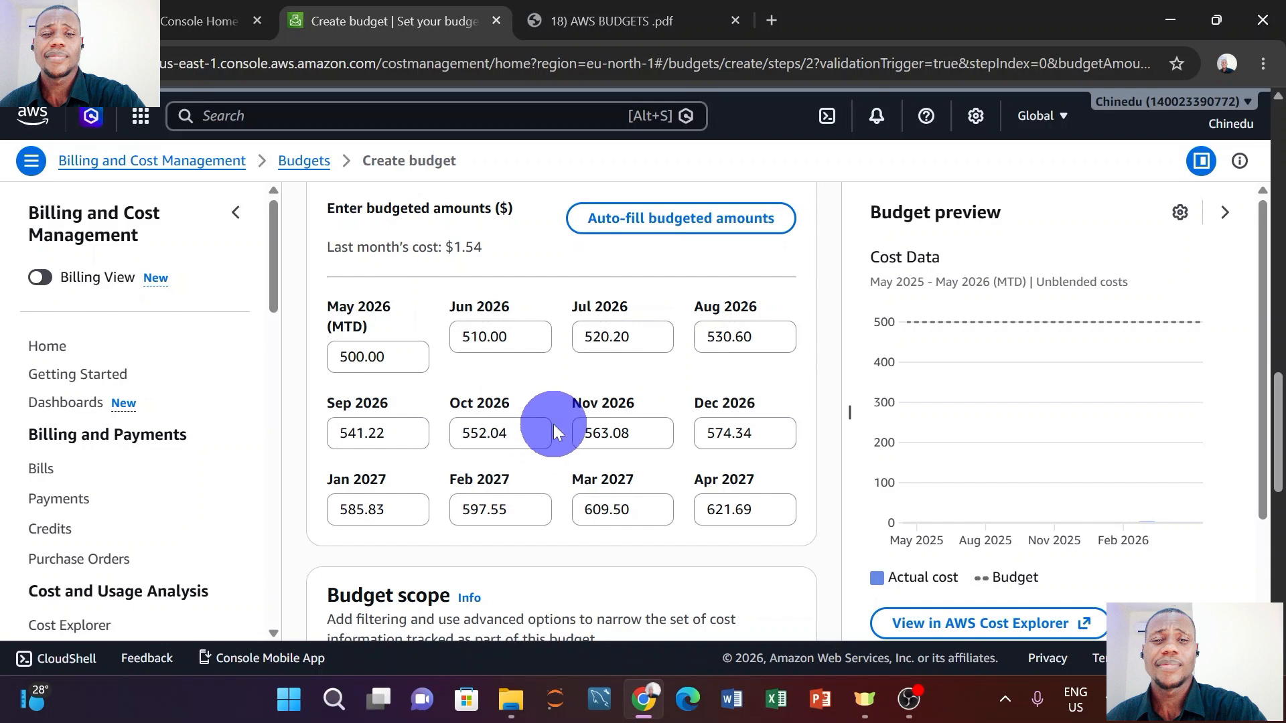
Choose the Fixed budgeting method with 0.50 monthly, scoped to all AWS services.
{"action": "scroll", "coordinate": [553, 424], "scroll_direction": "up", "scroll_amount": 5}
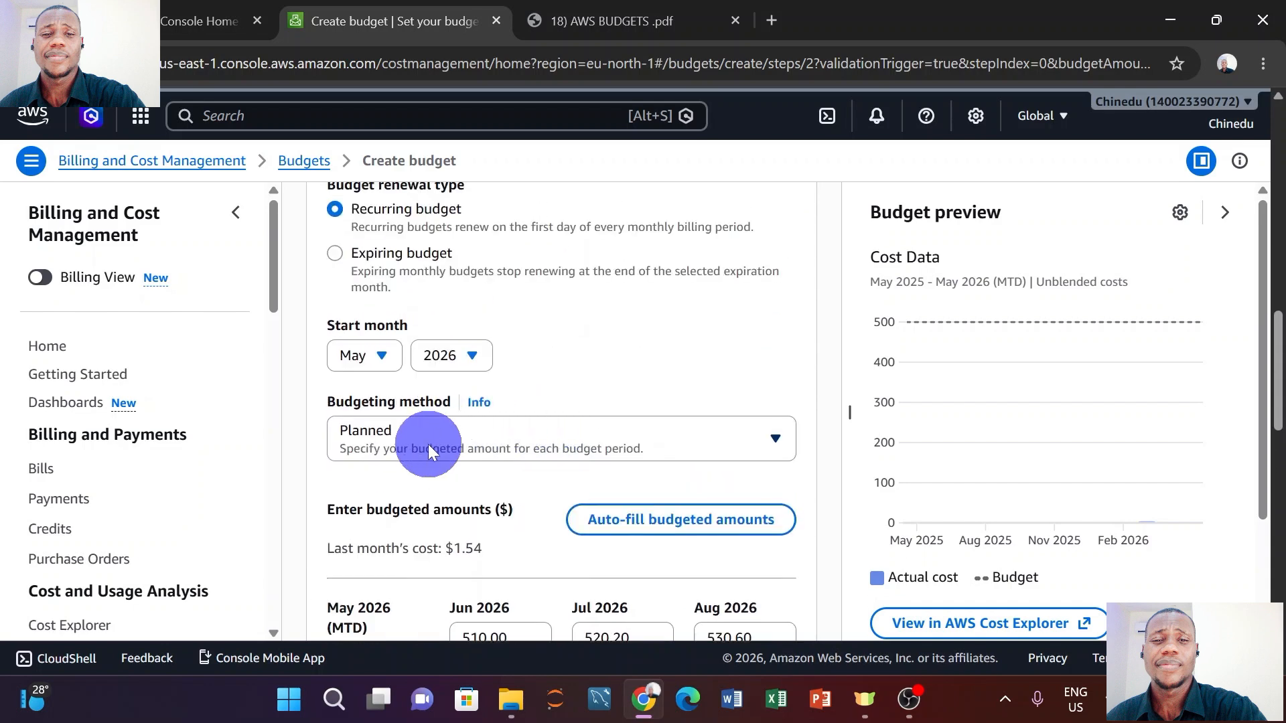
{"action": "left_click", "coordinate": [428, 444]}
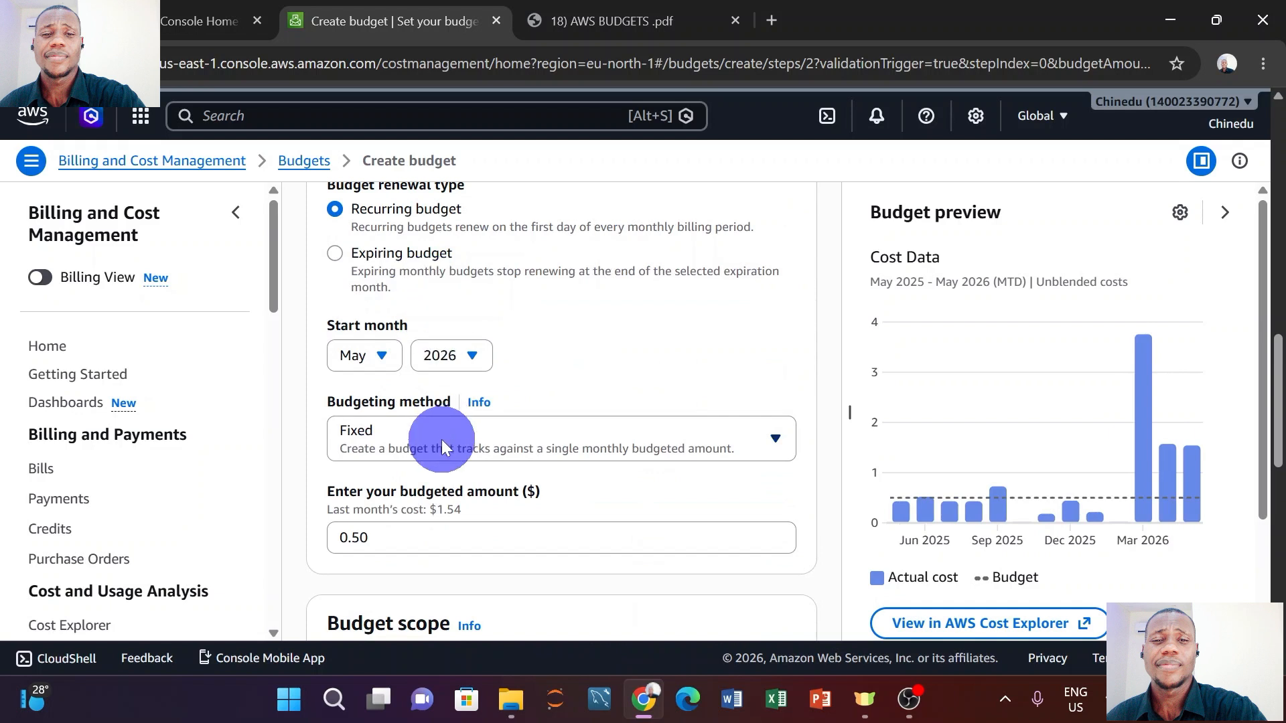
{"action": "scroll", "coordinate": [447, 466], "scroll_direction": "down", "scroll_amount": 1}
{"action": "scroll", "coordinate": [429, 497], "scroll_direction": "down", "scroll_amount": 3}
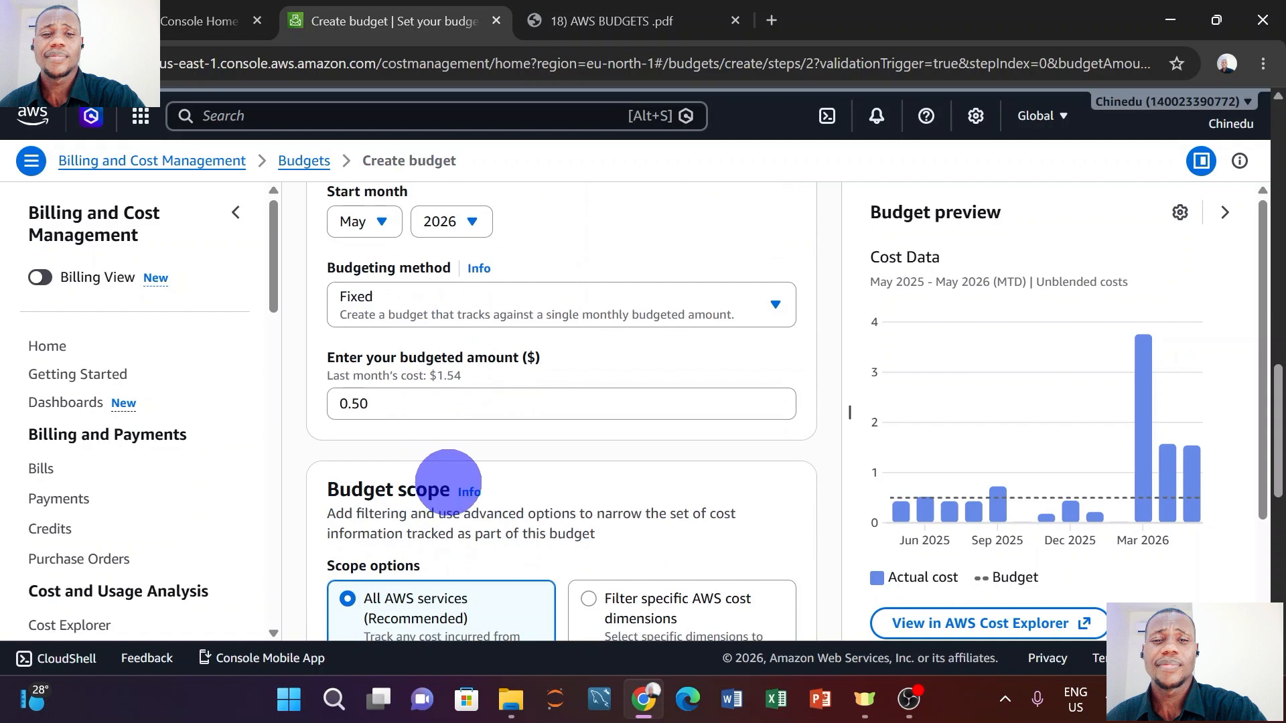
{"action": "scroll", "coordinate": [446, 484], "scroll_direction": "down", "scroll_amount": 4}
{"action": "scroll", "coordinate": [448, 480], "scroll_direction": "down", "scroll_amount": 2}
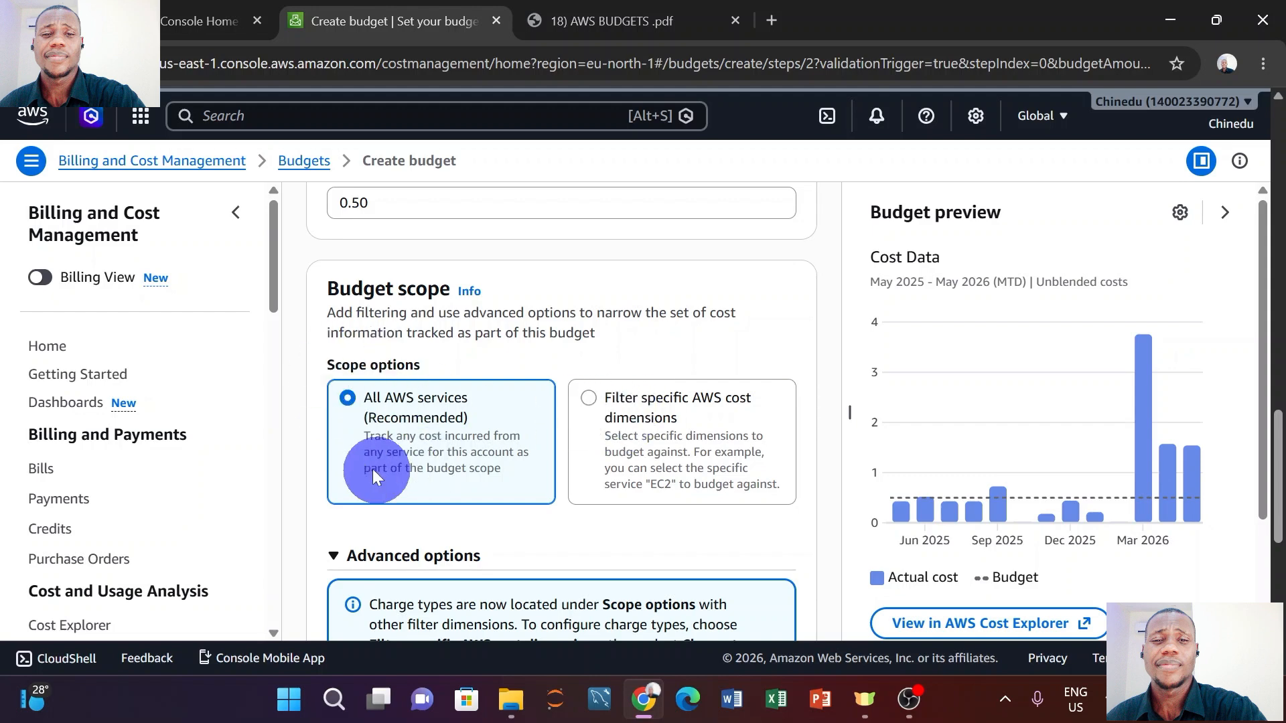
{"action": "scroll", "coordinate": [442, 412], "scroll_direction": "down", "scroll_amount": 2}
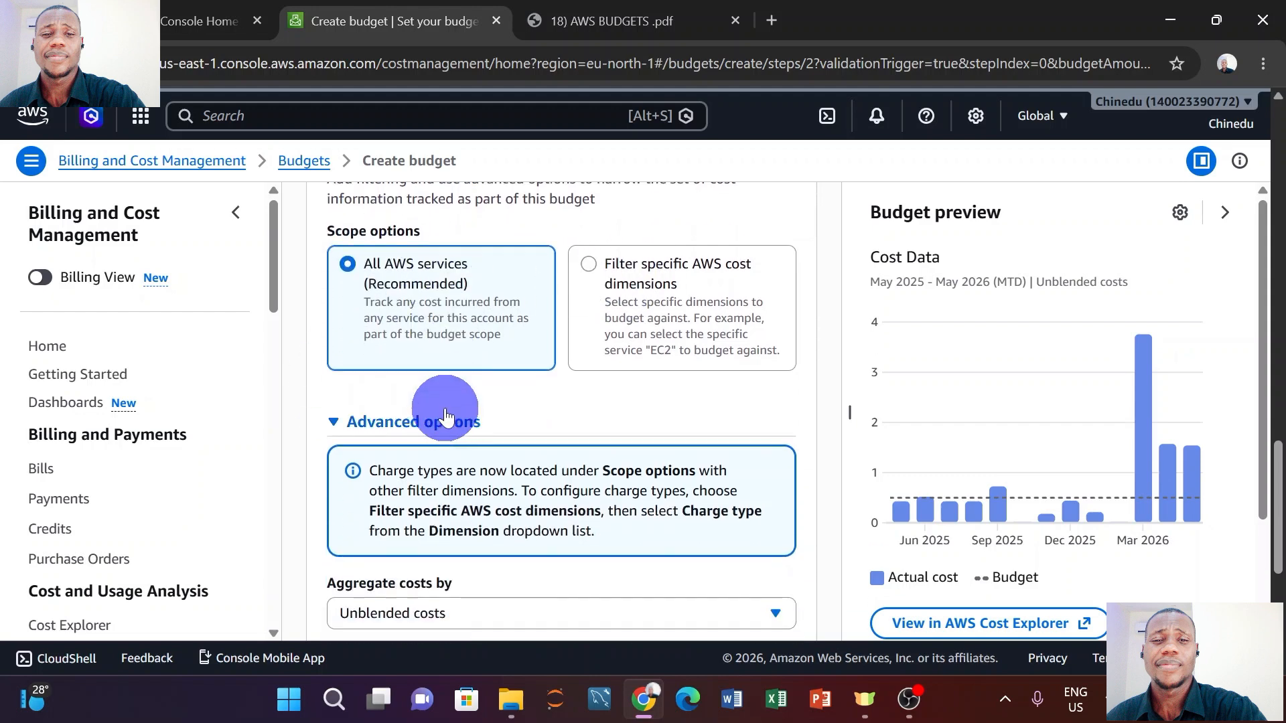
{"action": "scroll", "coordinate": [444, 412], "scroll_direction": "down", "scroll_amount": 2}
{"action": "scroll", "coordinate": [445, 412], "scroll_direction": "down", "scroll_amount": 1}
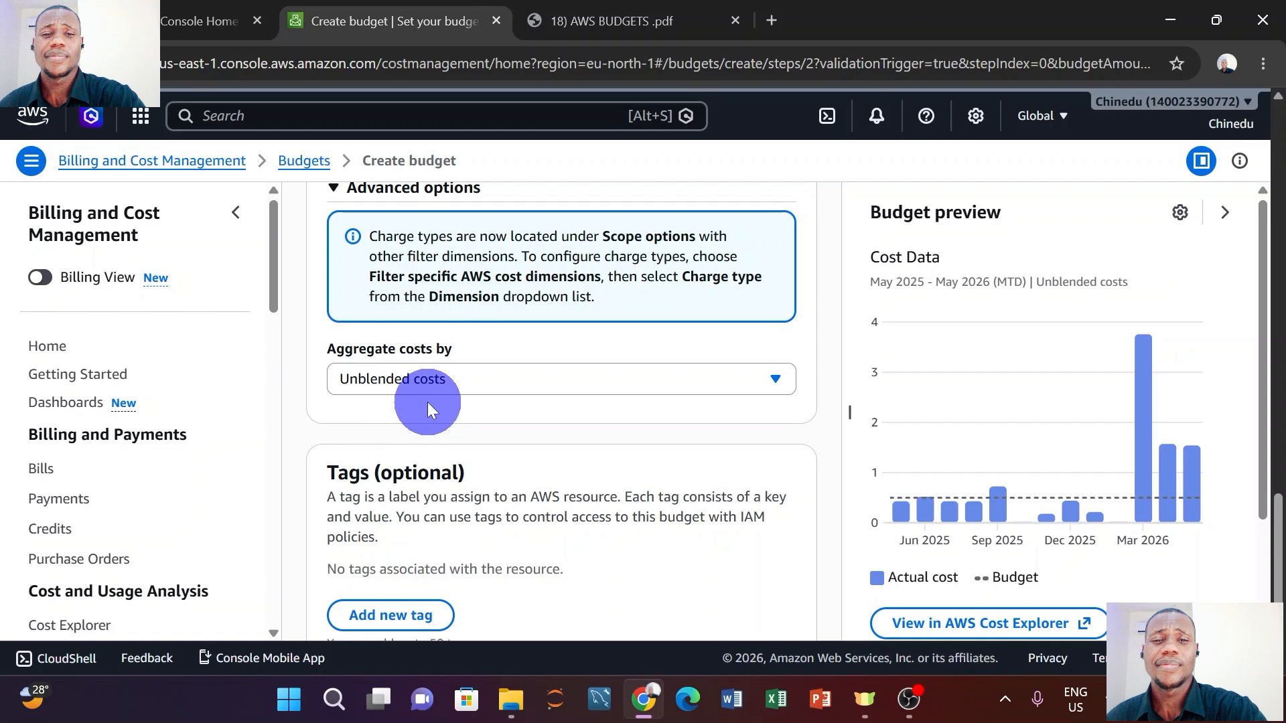
{"action": "left_click", "coordinate": [455, 377]}
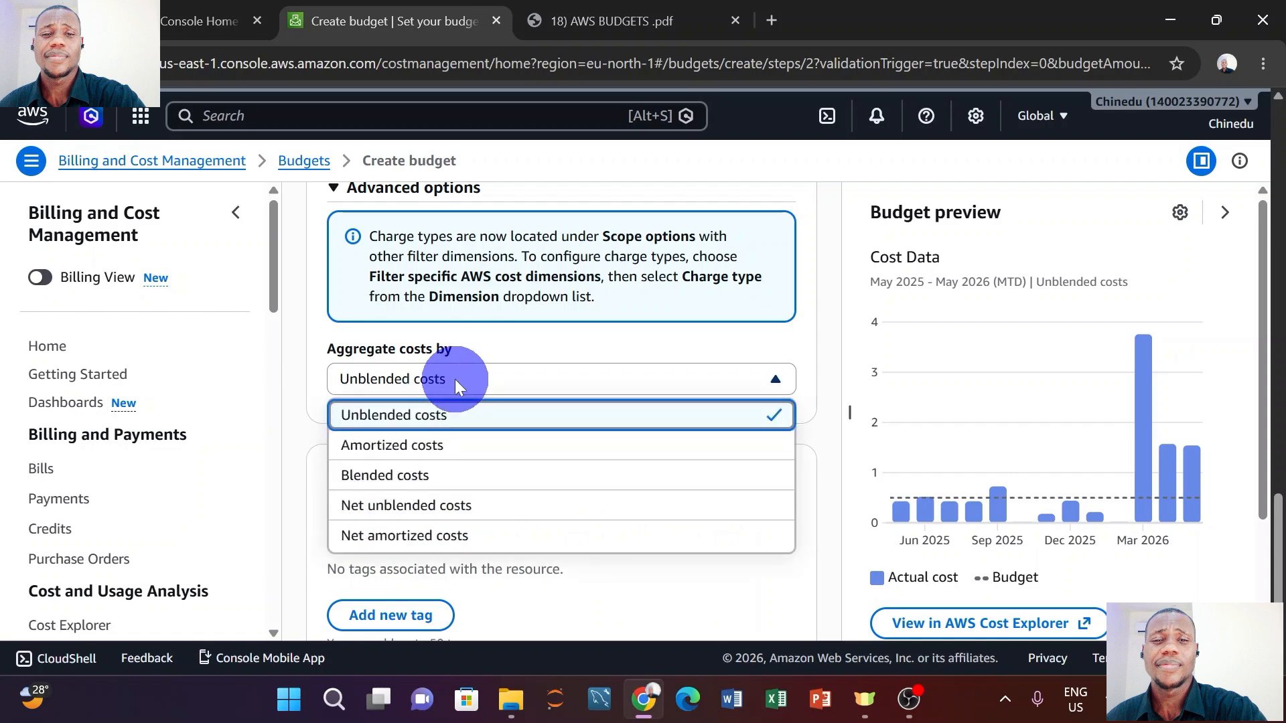
{"action": "left_click", "coordinate": [455, 379]}
{"action": "left_click", "coordinate": [453, 379]}
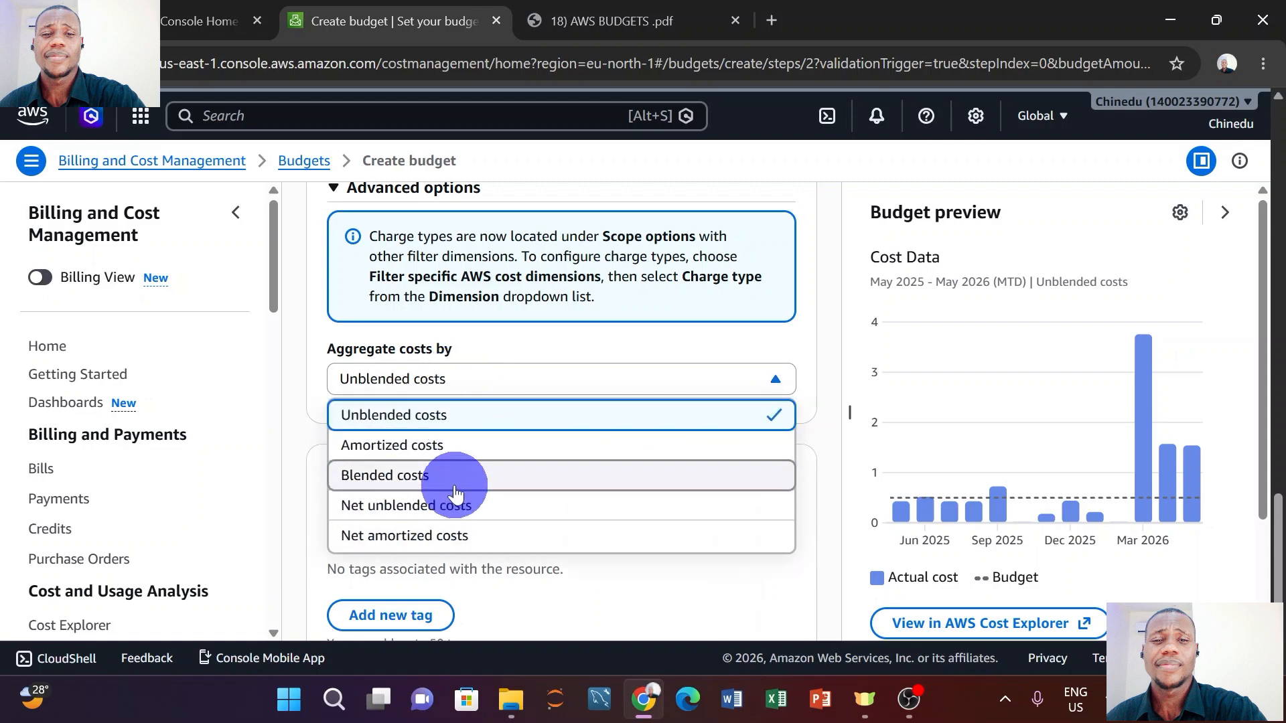
{"action": "left_click", "coordinate": [463, 425]}
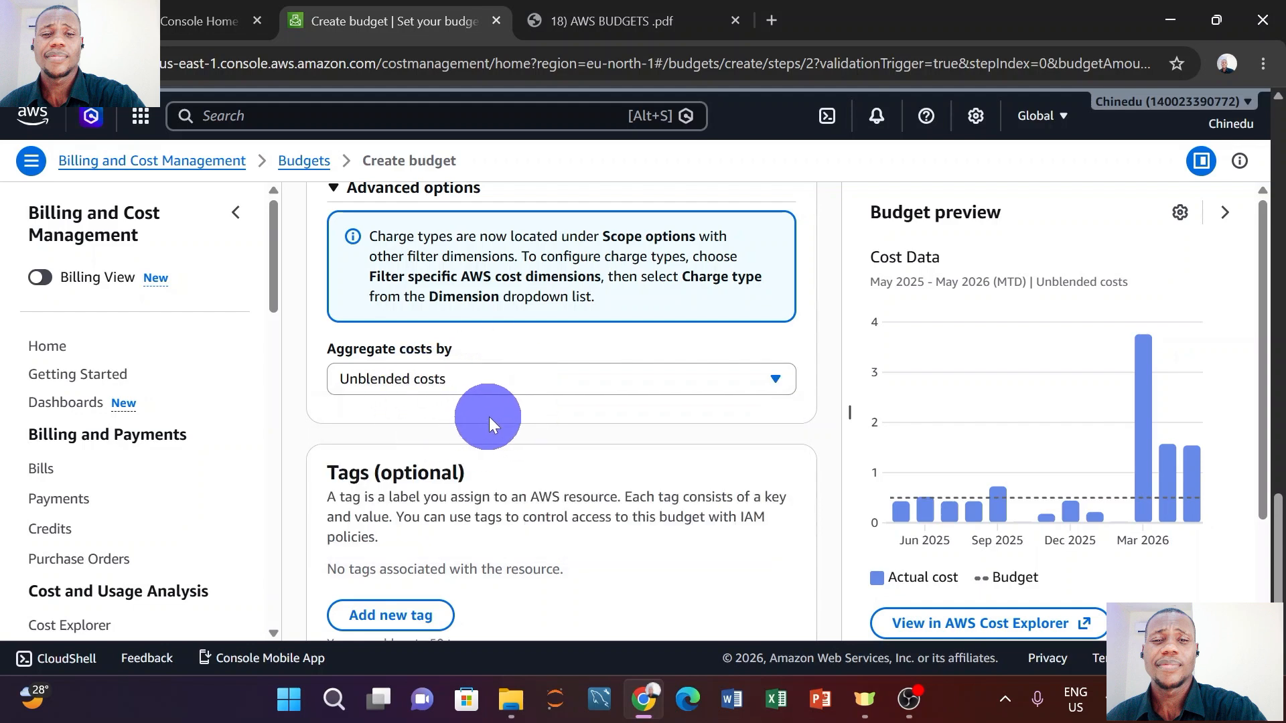
{"action": "scroll", "coordinate": [493, 416], "scroll_direction": "down", "scroll_amount": 2}
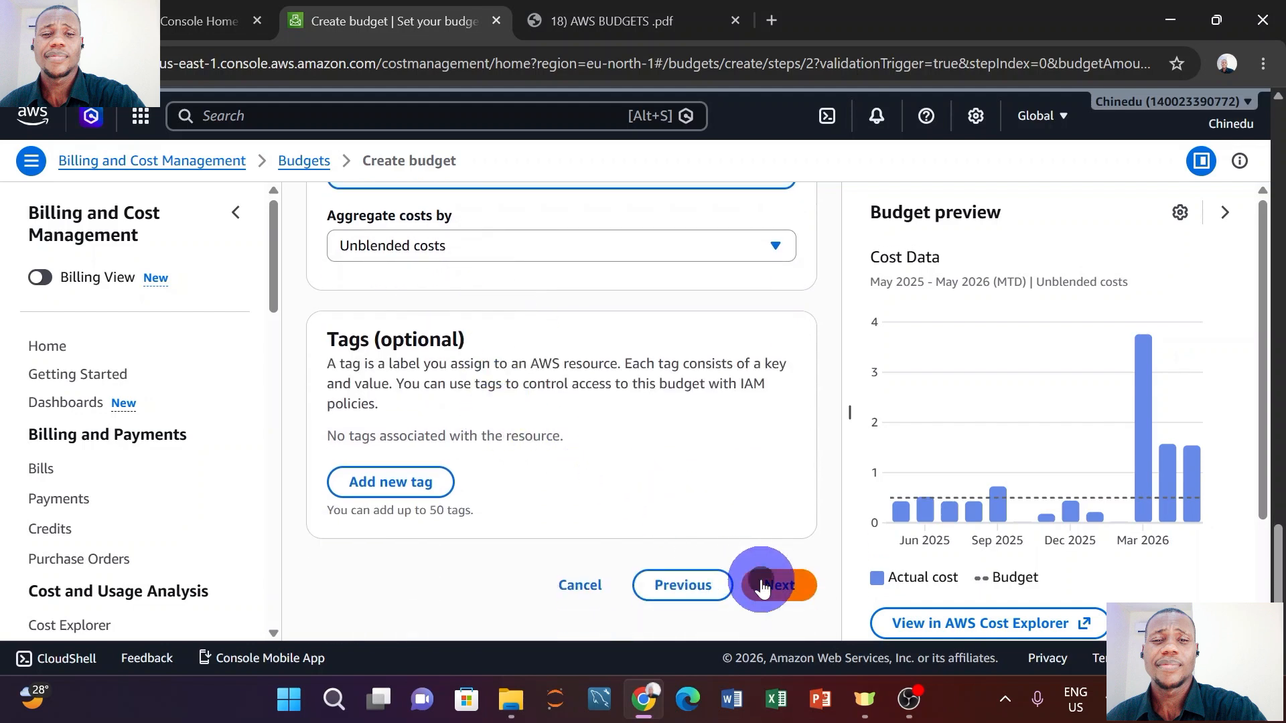
Move on to the alert configuration step and add a first alert threshold.
{"action": "left_click", "coordinate": [764, 585]}
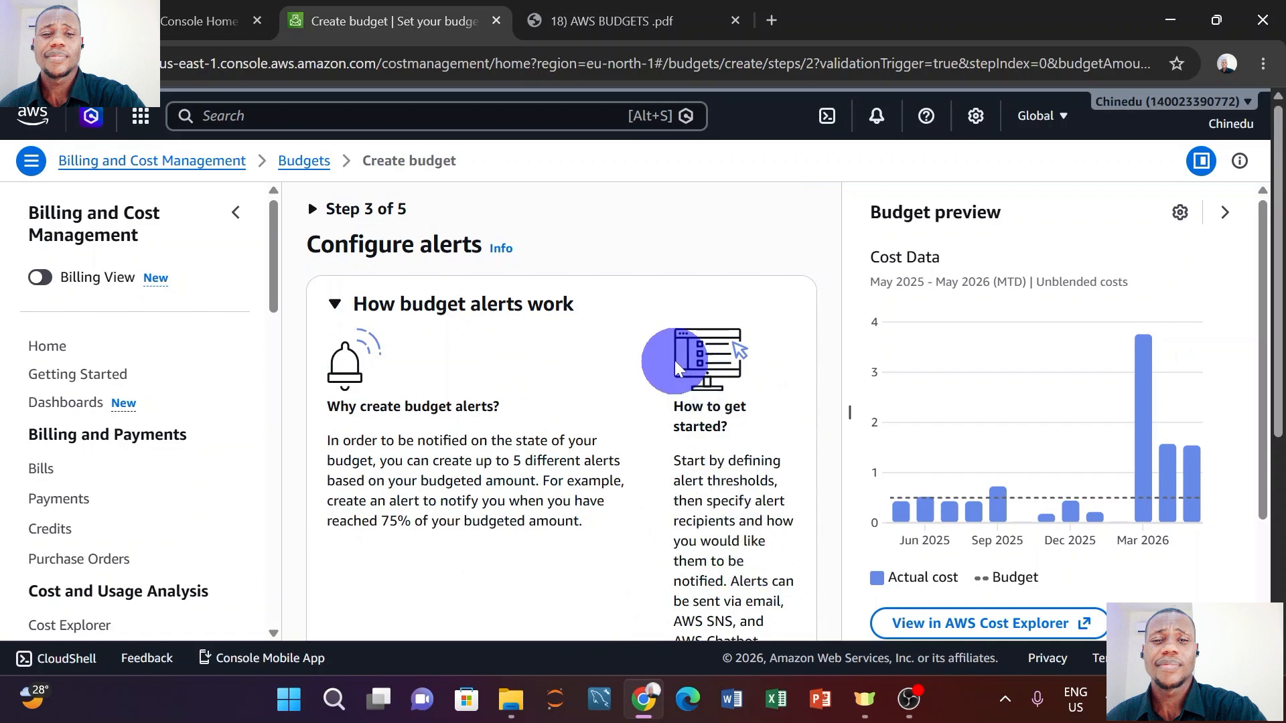
{"action": "scroll", "coordinate": [673, 359], "scroll_direction": "down", "scroll_amount": 3}
{"action": "scroll", "coordinate": [673, 360], "scroll_direction": "down", "scroll_amount": 2}
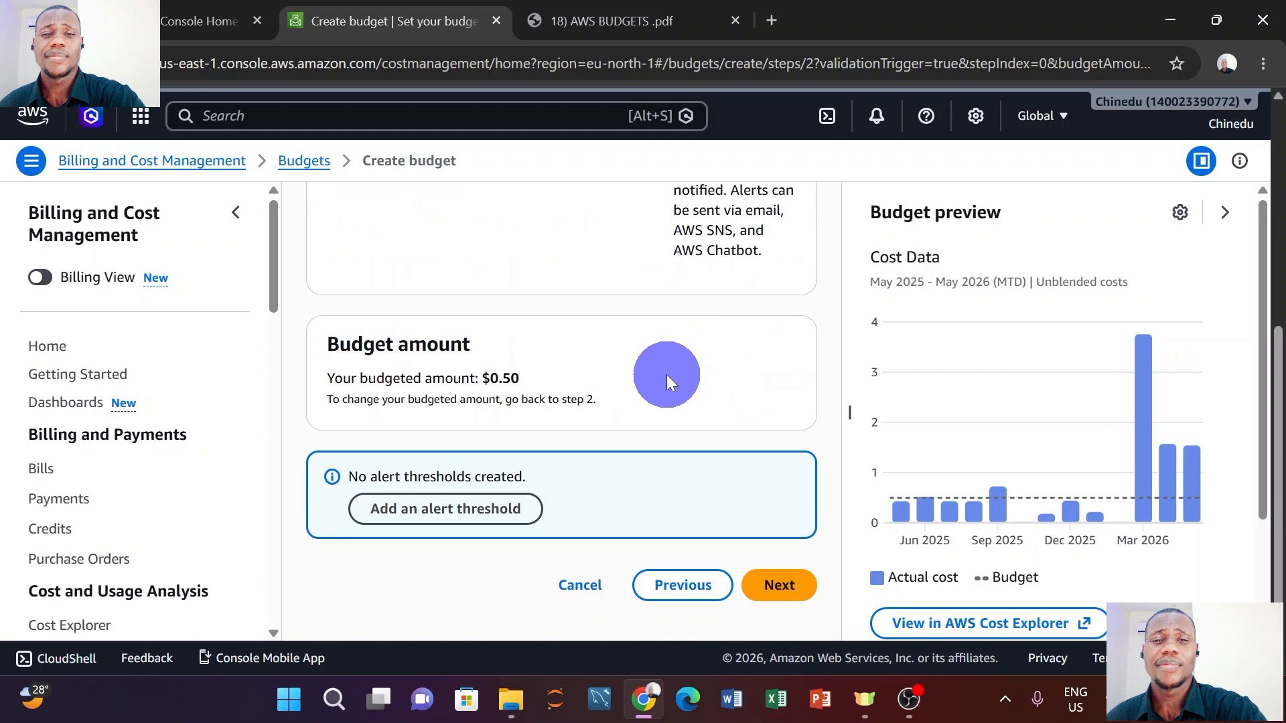
{"action": "left_click", "coordinate": [464, 510]}
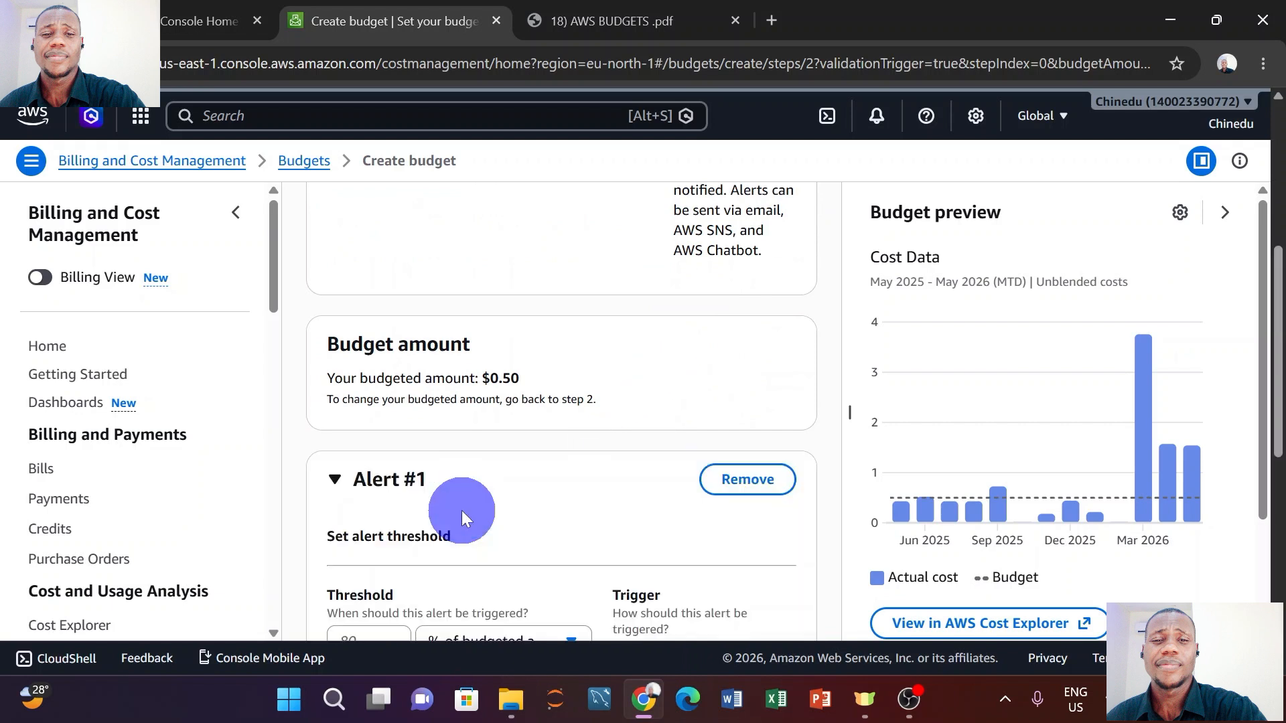
{"action": "scroll", "coordinate": [506, 440], "scroll_direction": "down", "scroll_amount": 2}
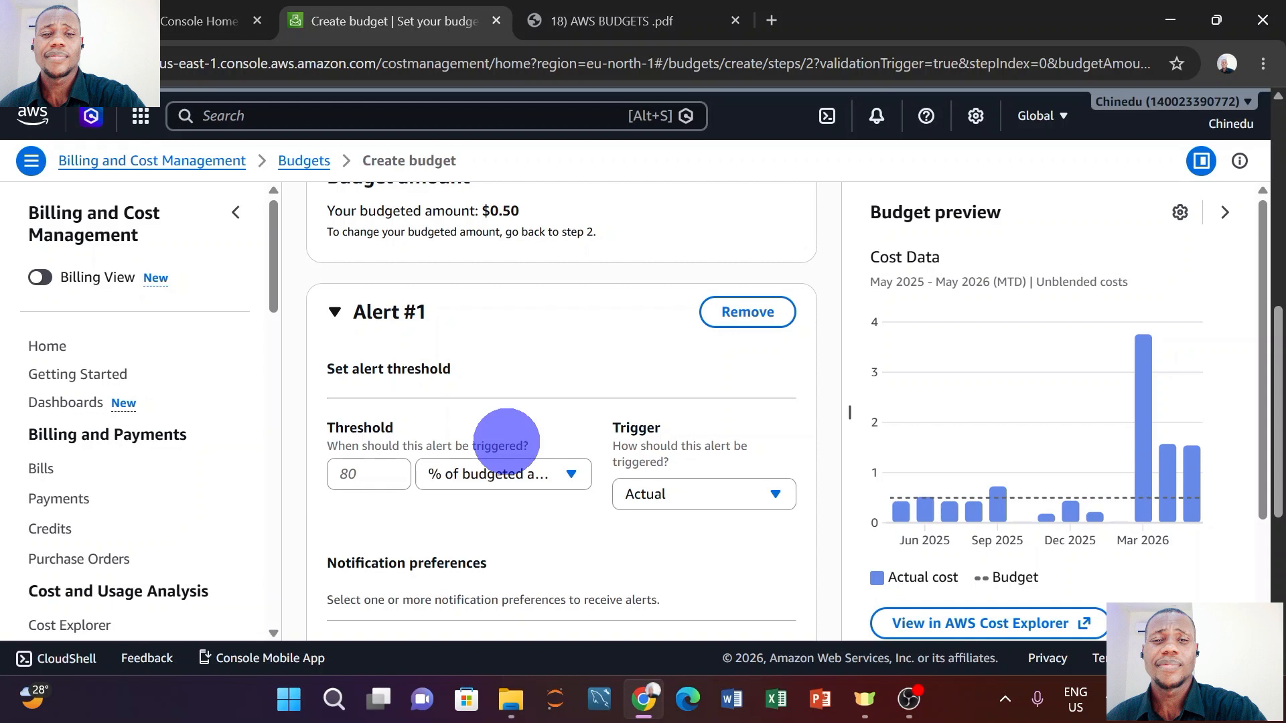
Set Alert #1's threshold to an absolute value of 0.25, triggered by Actual cost.
{"action": "left_click", "coordinate": [449, 473]}
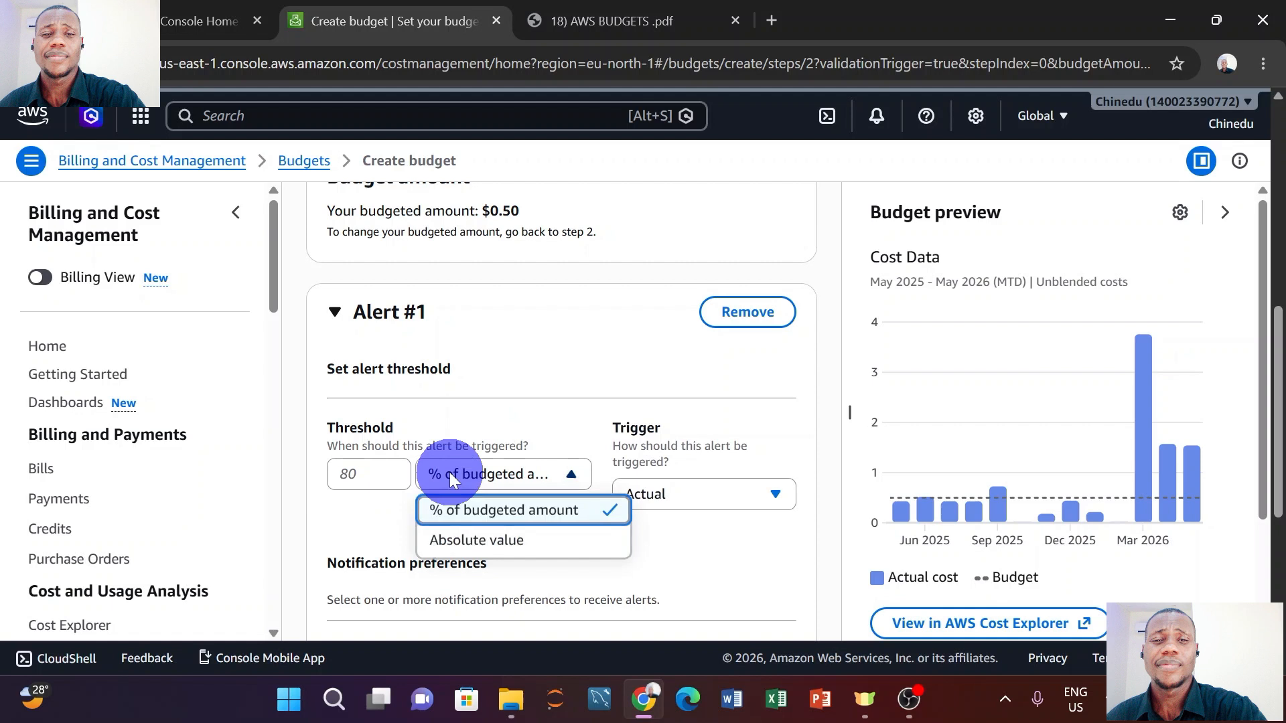
{"action": "left_click", "coordinate": [448, 536]}
{"action": "left_click", "coordinate": [373, 474]}
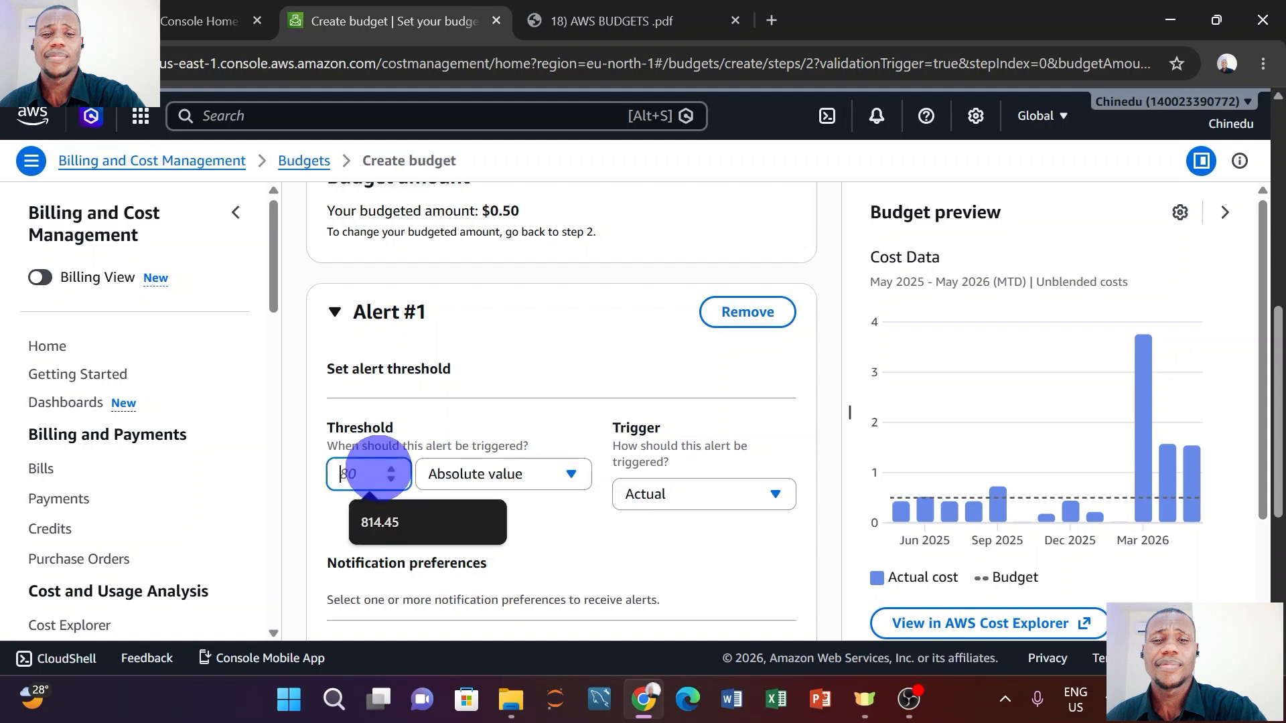
{"action": "type", "text": "0."}
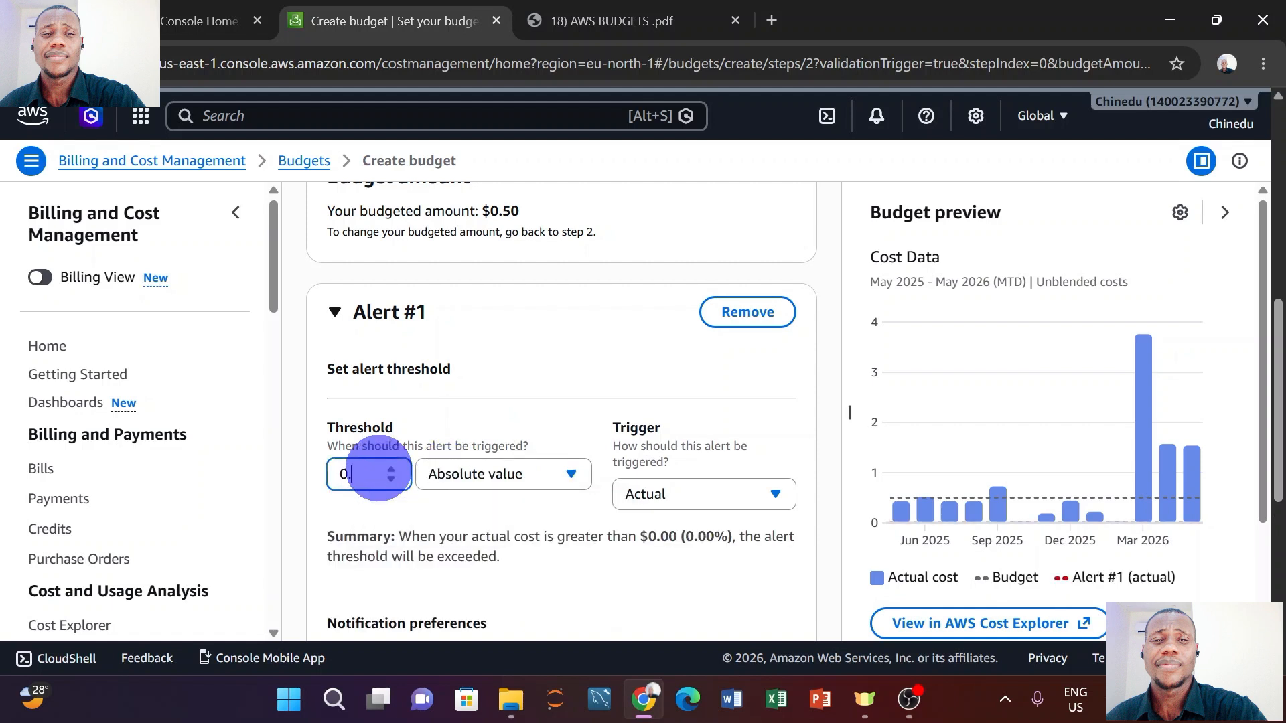
{"action": "type", "text": "25"}
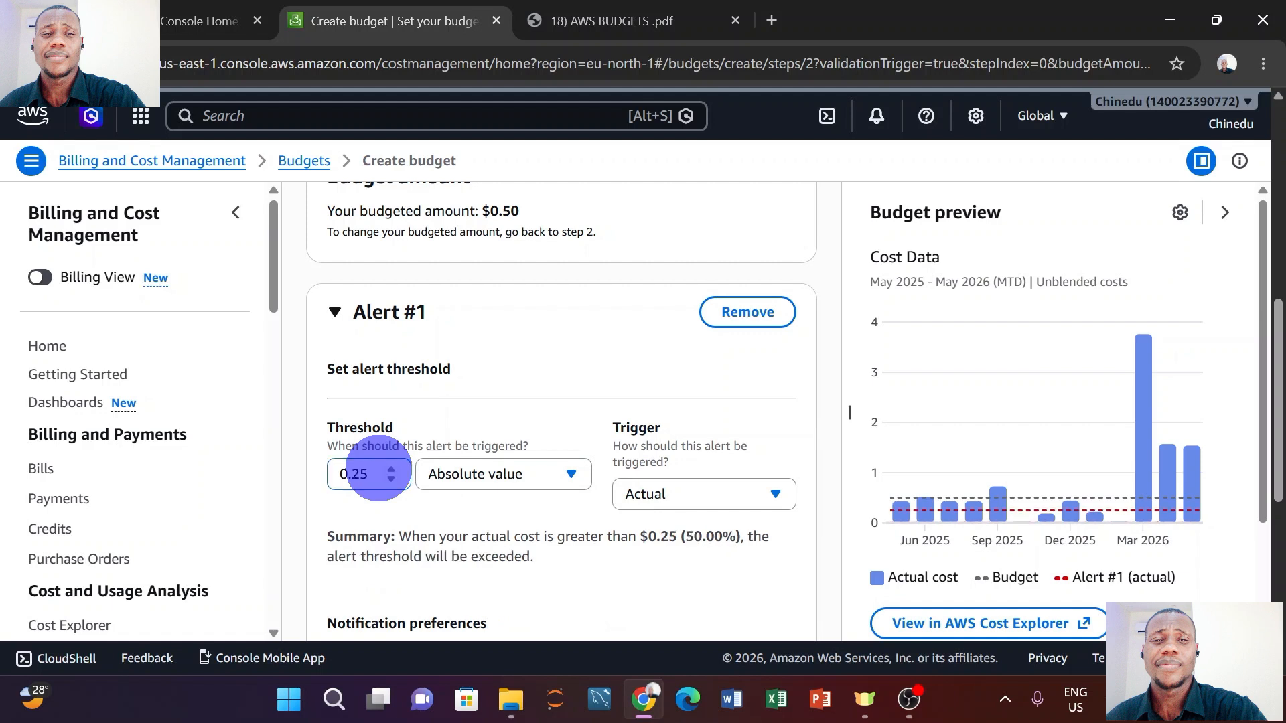
{"action": "key", "text": "BackSpace"}
{"action": "key", "text": "BackSpace"}
{"action": "key", "text": "BackSpace"}
{"action": "key", "text": "BackSpace"}
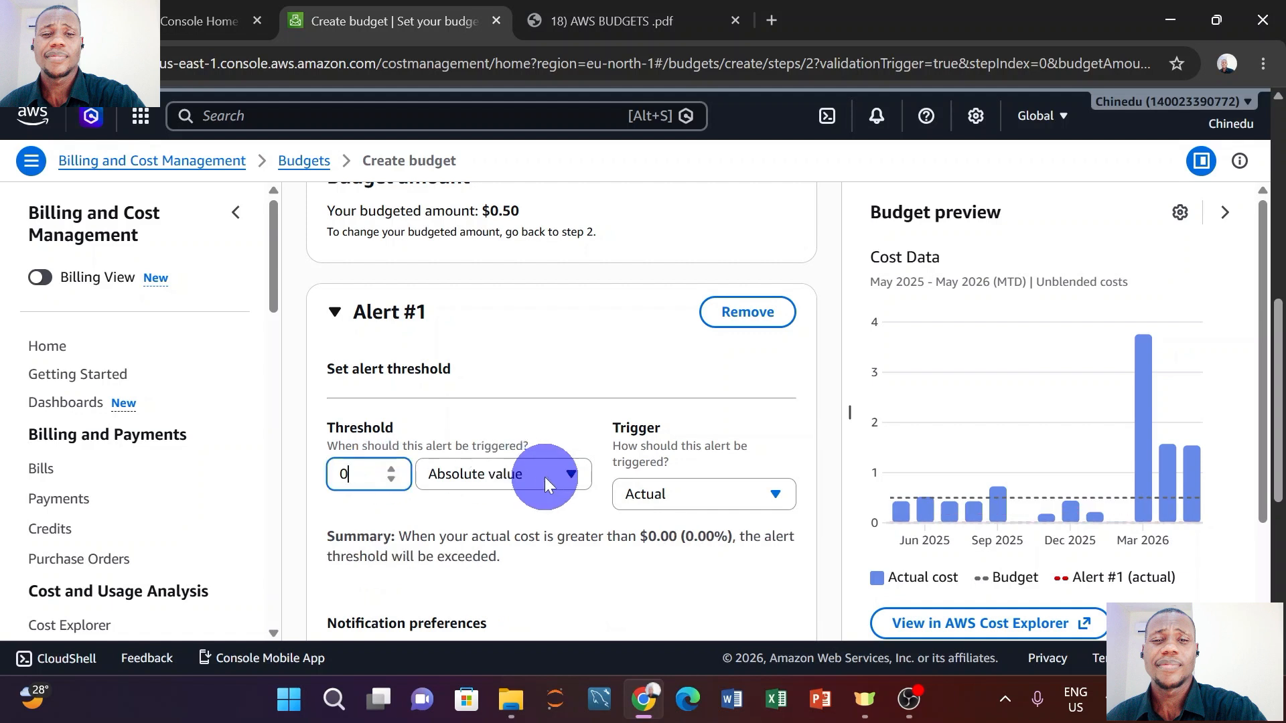
{"action": "type", "text": "0.25"}
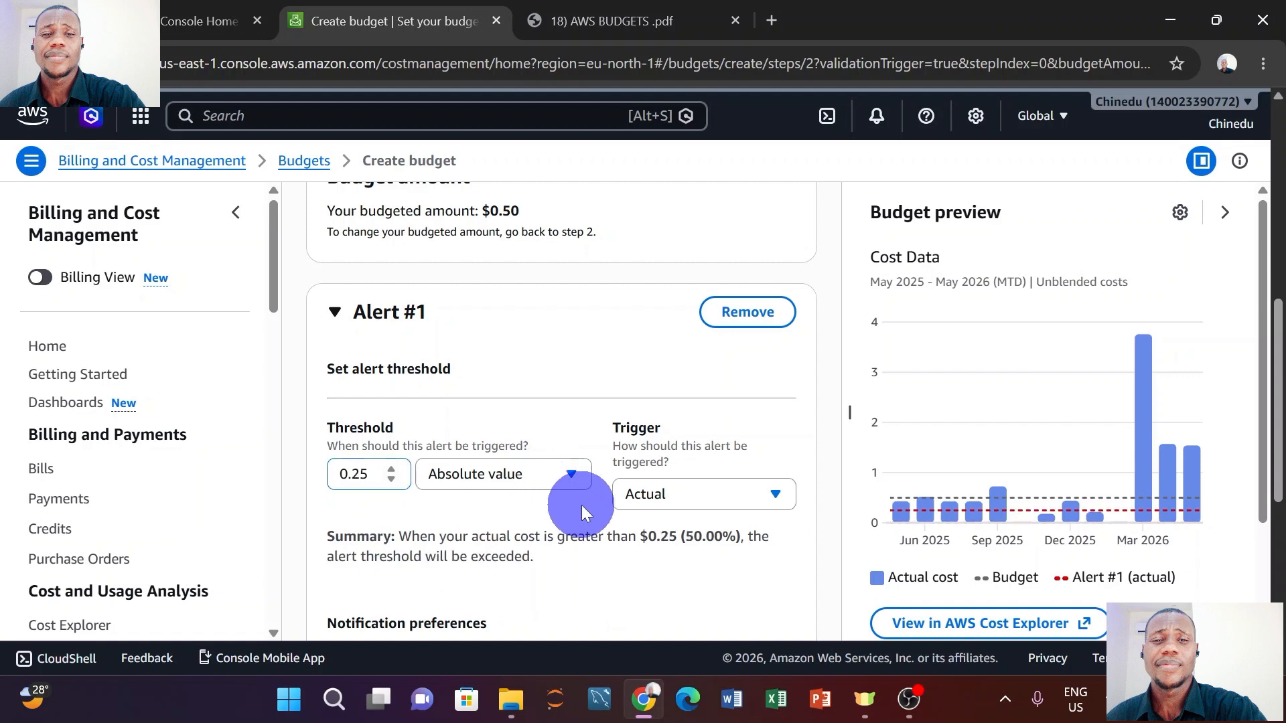
{"action": "left_click", "coordinate": [685, 505]}
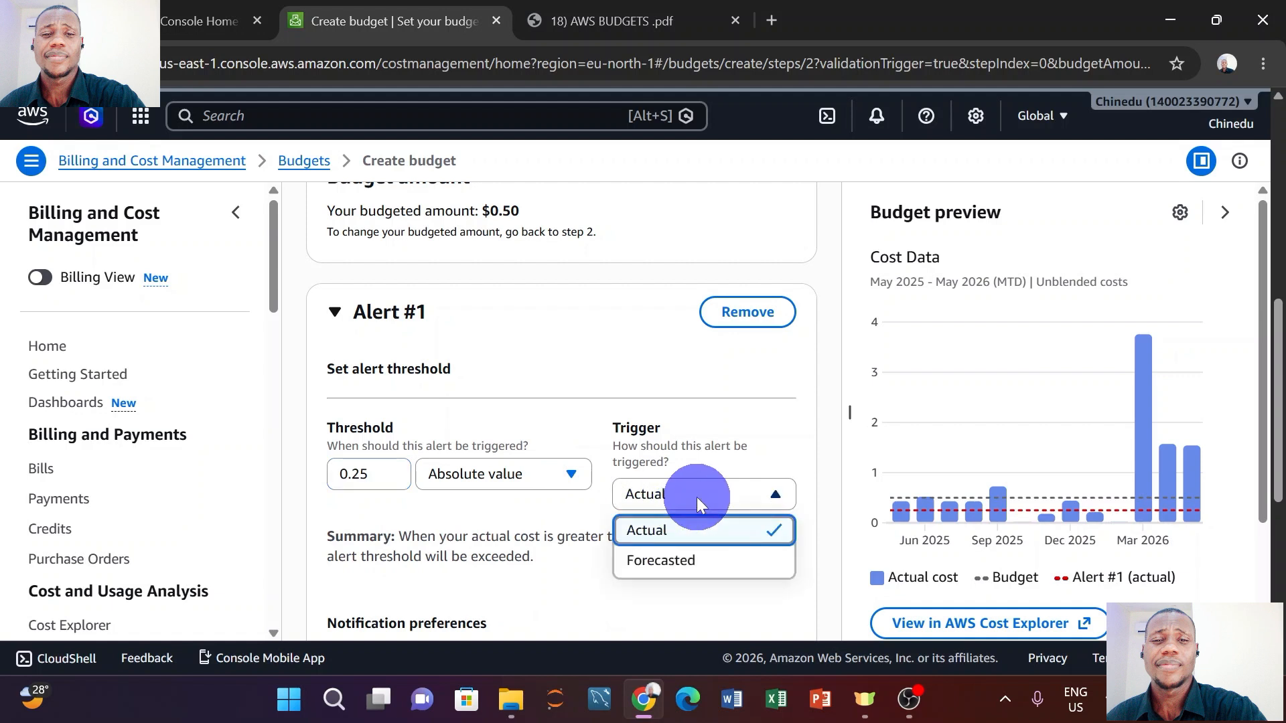
{"action": "left_click", "coordinate": [683, 535]}
{"action": "double_click", "coordinate": [345, 473]}
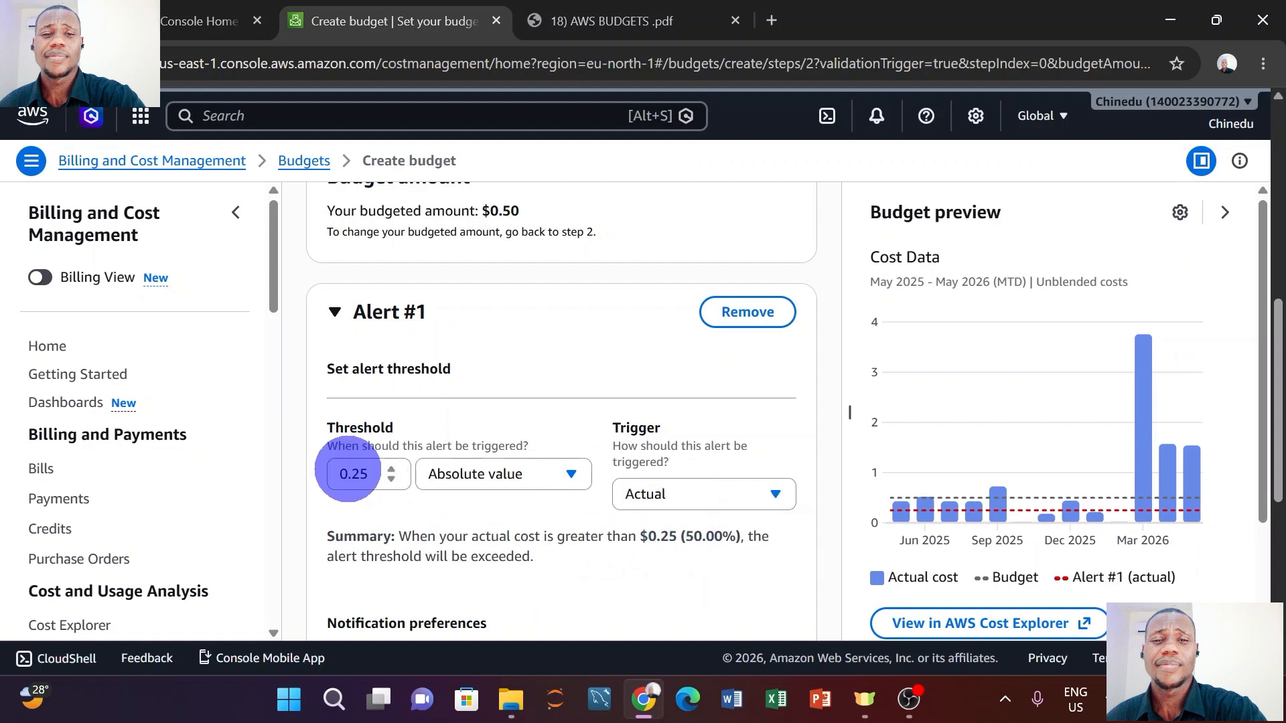
{"action": "left_click", "coordinate": [493, 503]}
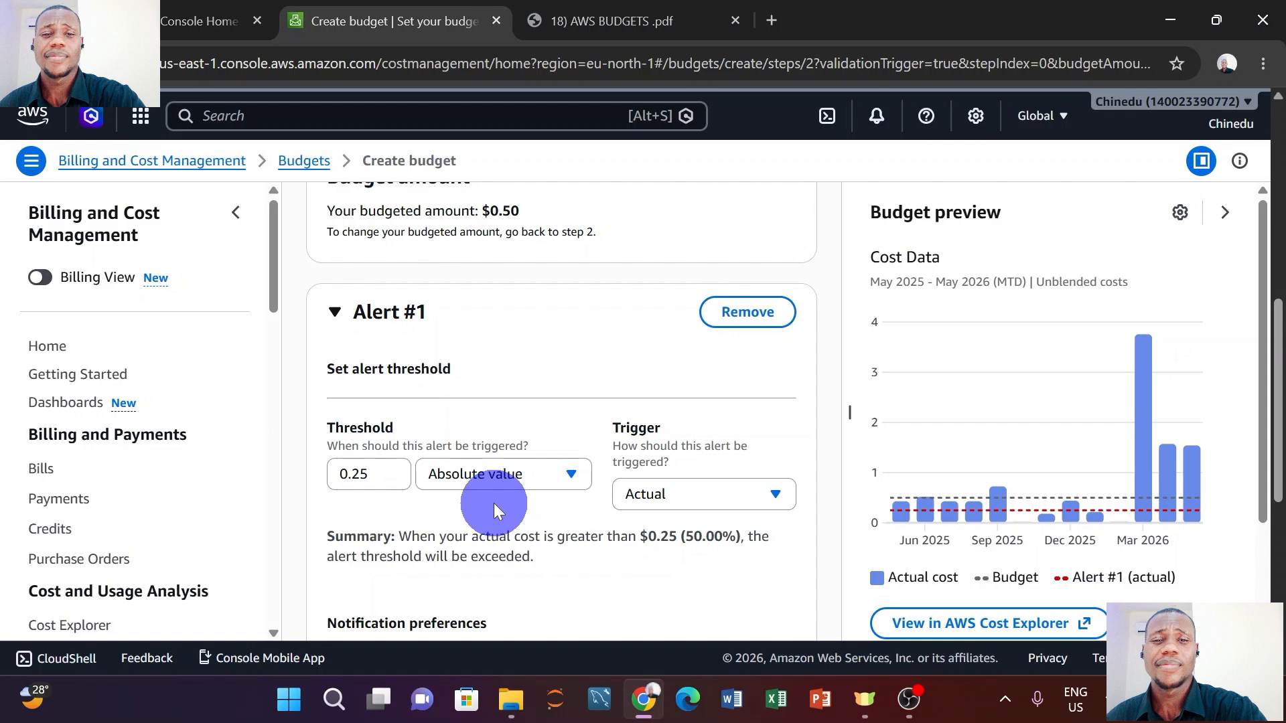
Enter the recipient's e-mail address in Alert #1's Email recipients field.
{"action": "scroll", "coordinate": [495, 509], "scroll_direction": "down", "scroll_amount": 4}
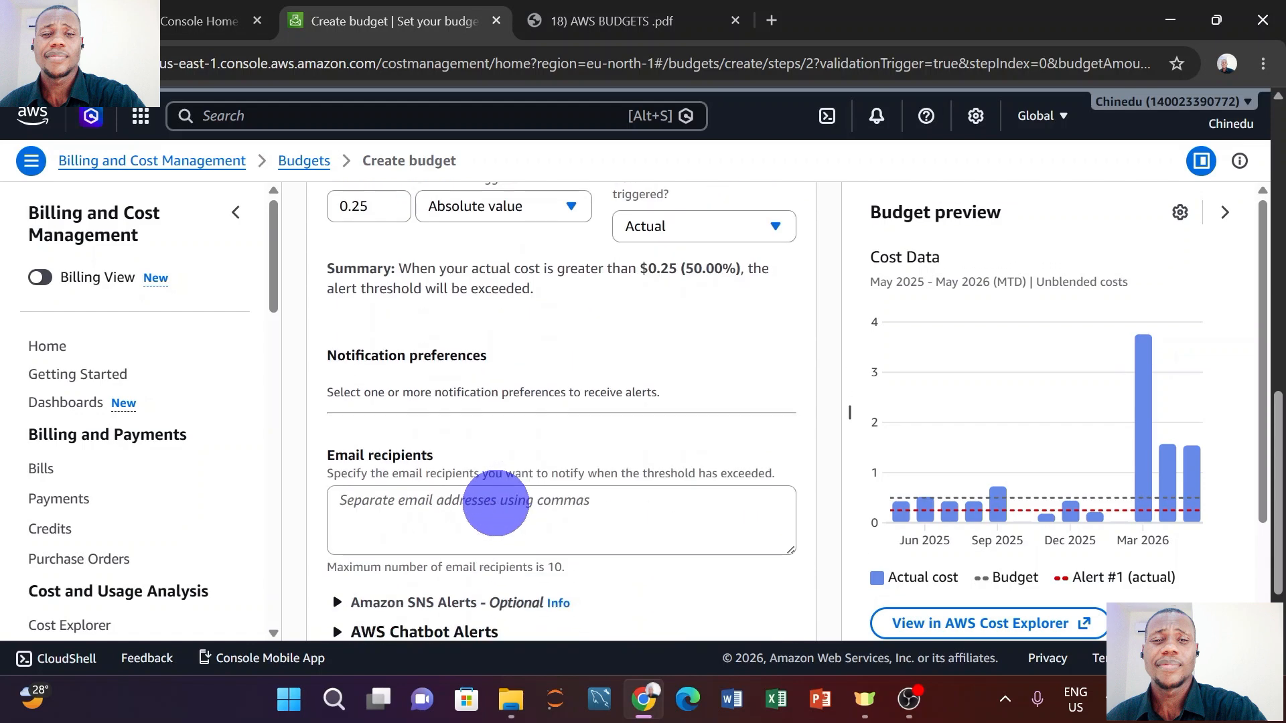
{"action": "scroll", "coordinate": [496, 503], "scroll_direction": "down", "scroll_amount": 1}
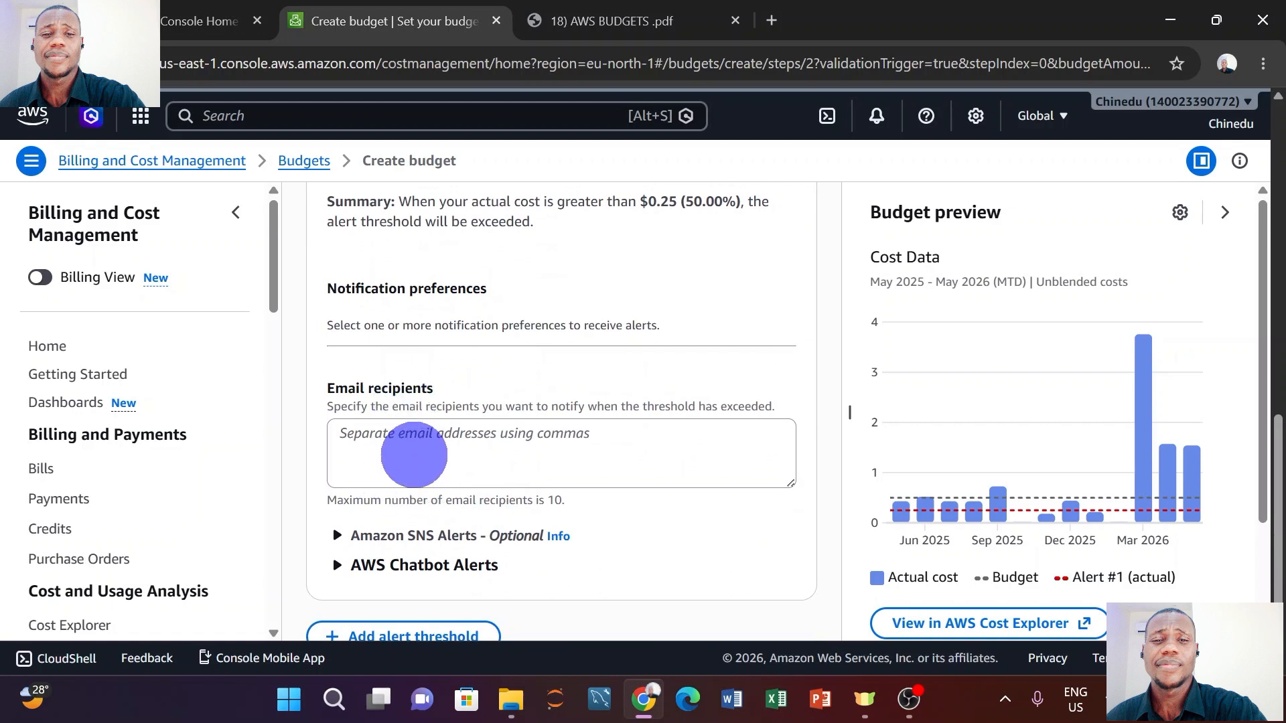
{"action": "left_click", "coordinate": [419, 450]}
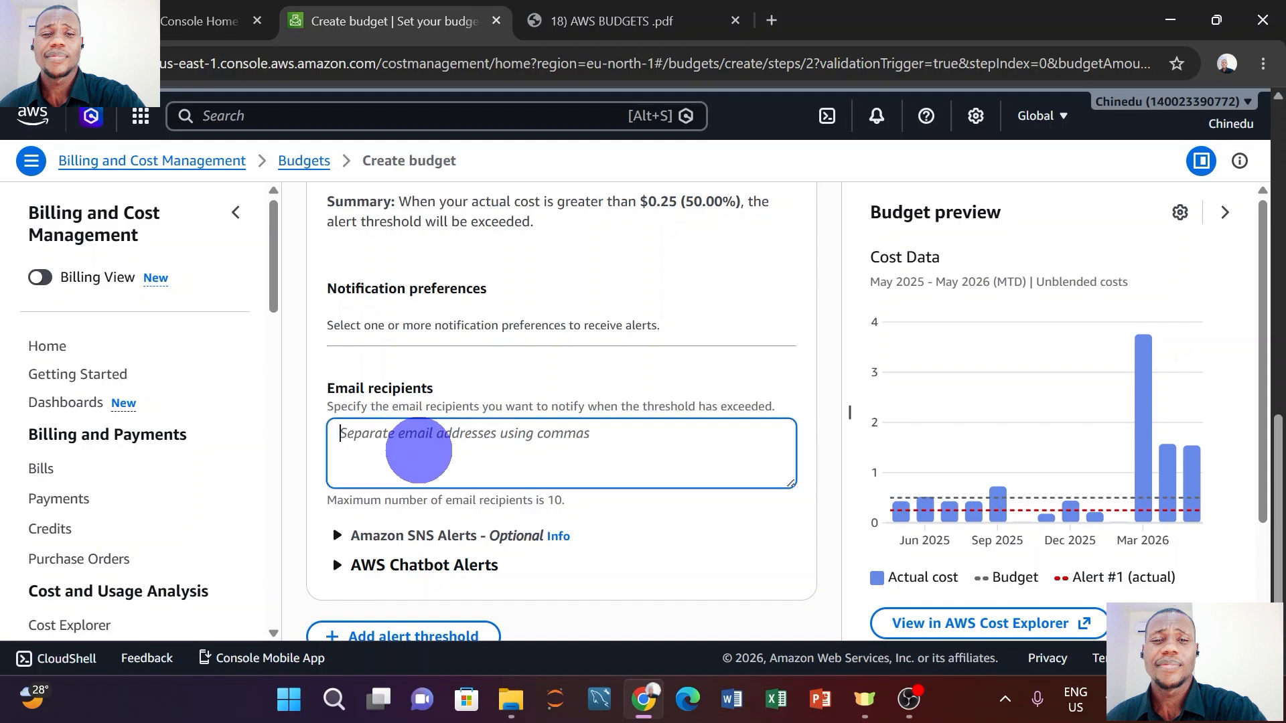
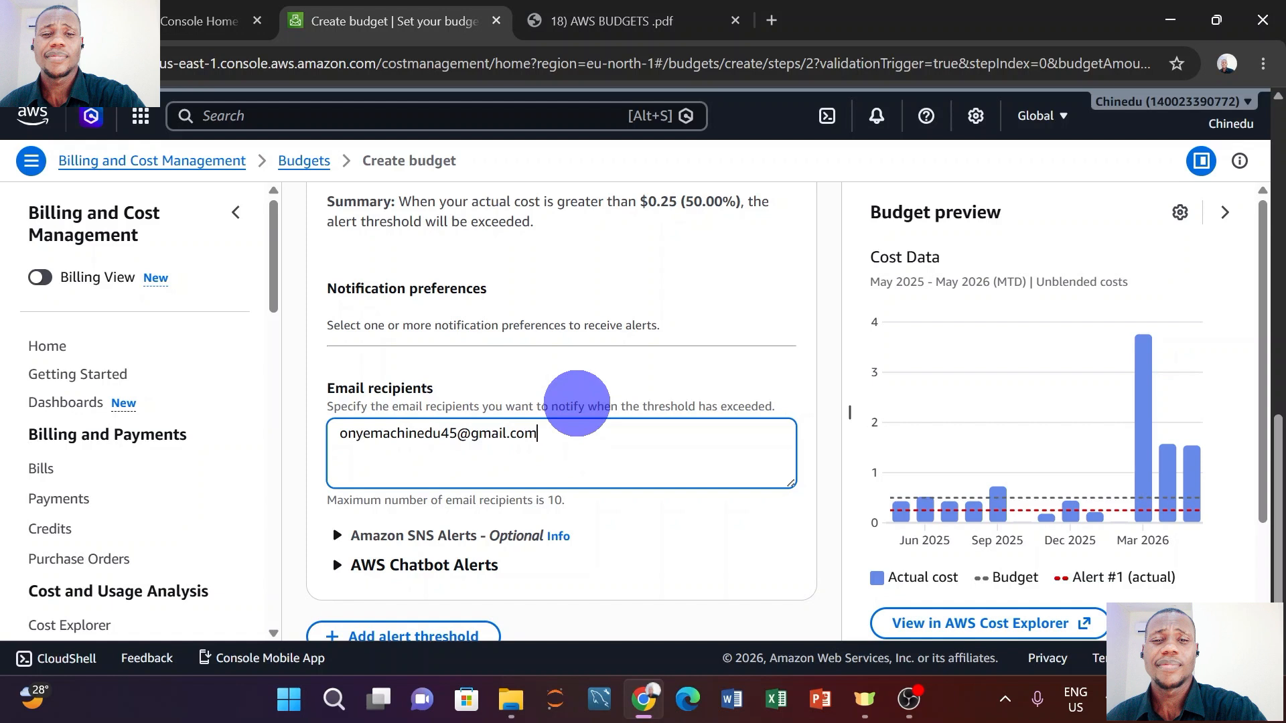
Expand the optional Amazon SNS Alerts section, leaving the SNS ARN blank.
{"action": "scroll", "coordinate": [375, 419], "scroll_direction": "down", "scroll_amount": 2}
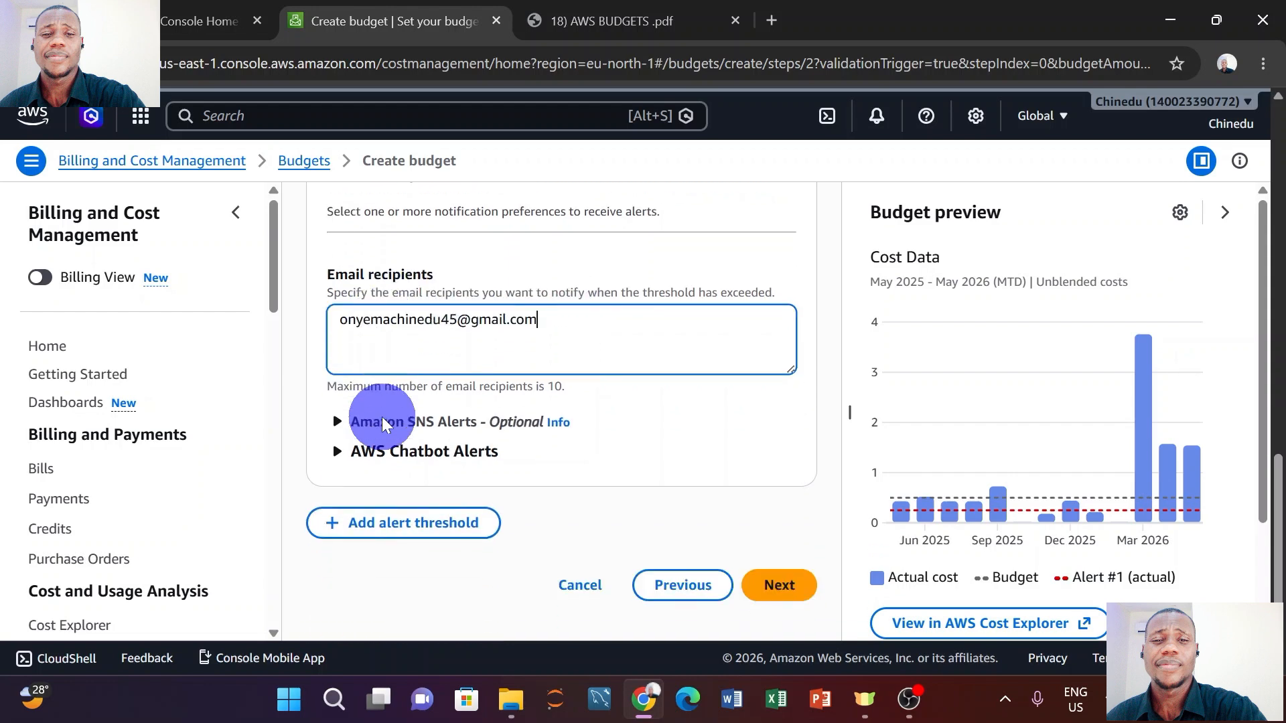
{"action": "left_click", "coordinate": [338, 422]}
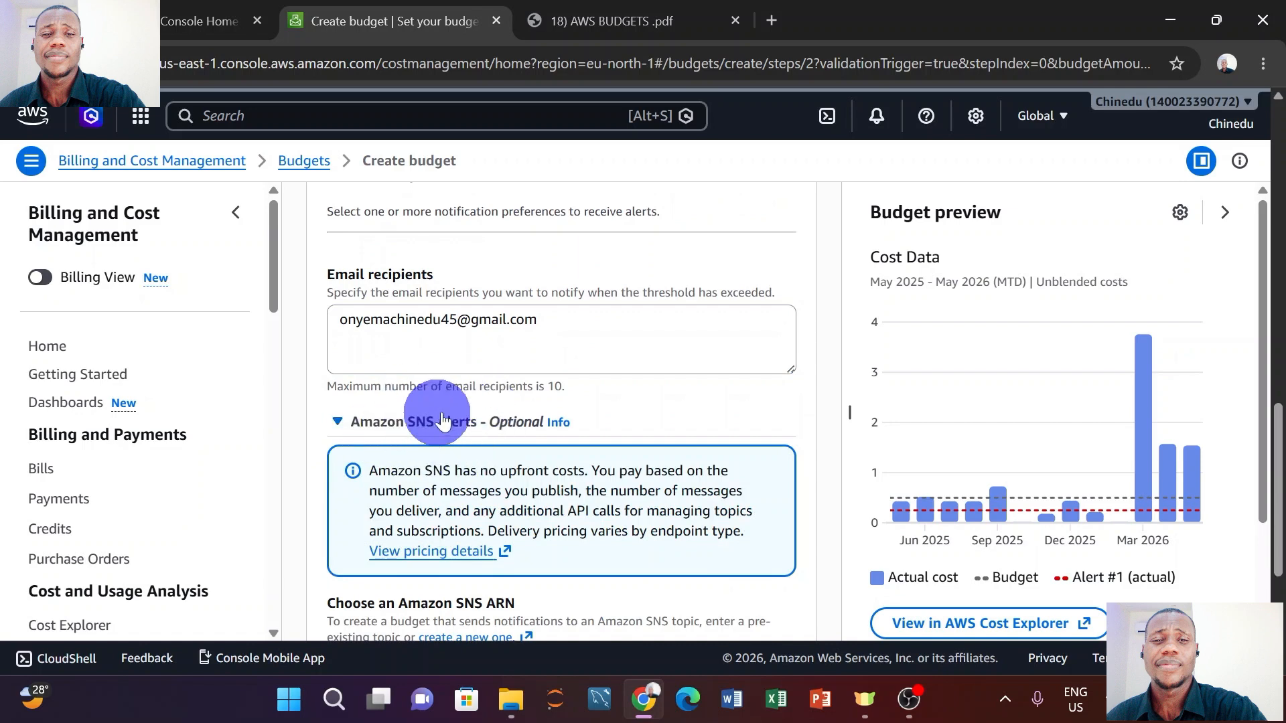
{"action": "scroll", "coordinate": [473, 420], "scroll_direction": "down", "scroll_amount": 3}
{"action": "scroll", "coordinate": [477, 422], "scroll_direction": "up", "scroll_amount": 4}
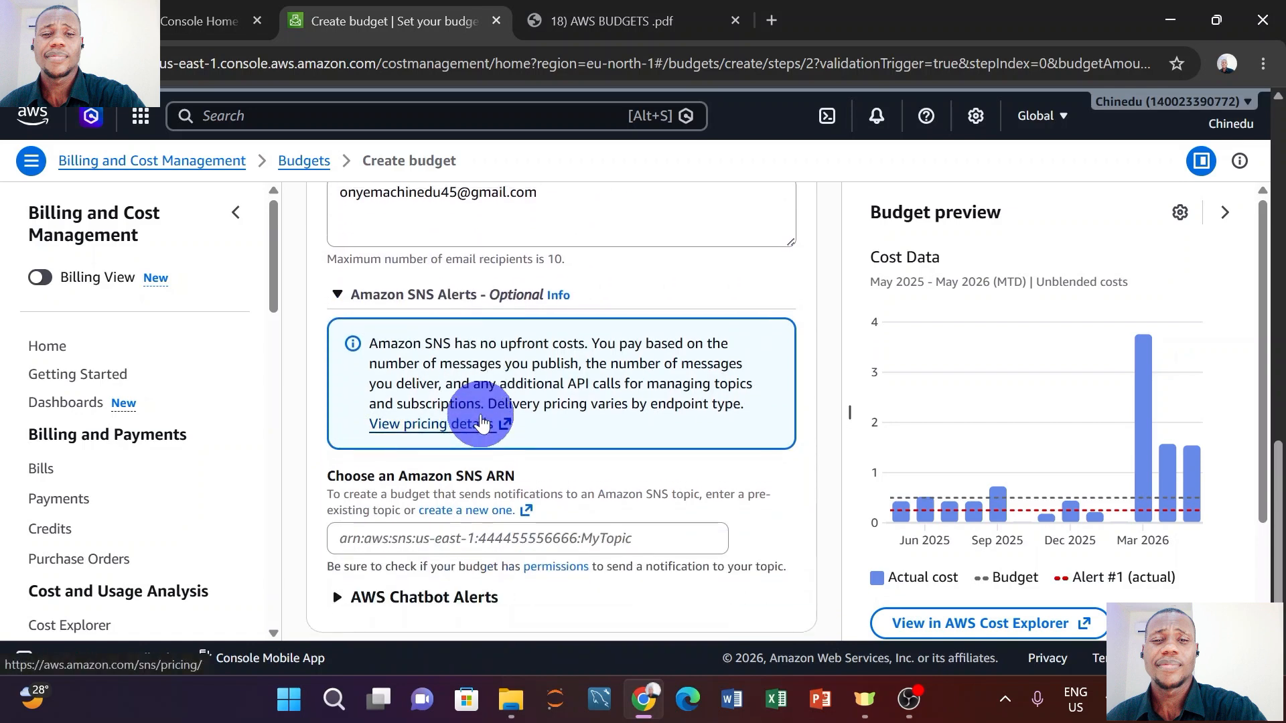
{"action": "scroll", "coordinate": [481, 423], "scroll_direction": "up", "scroll_amount": 3}
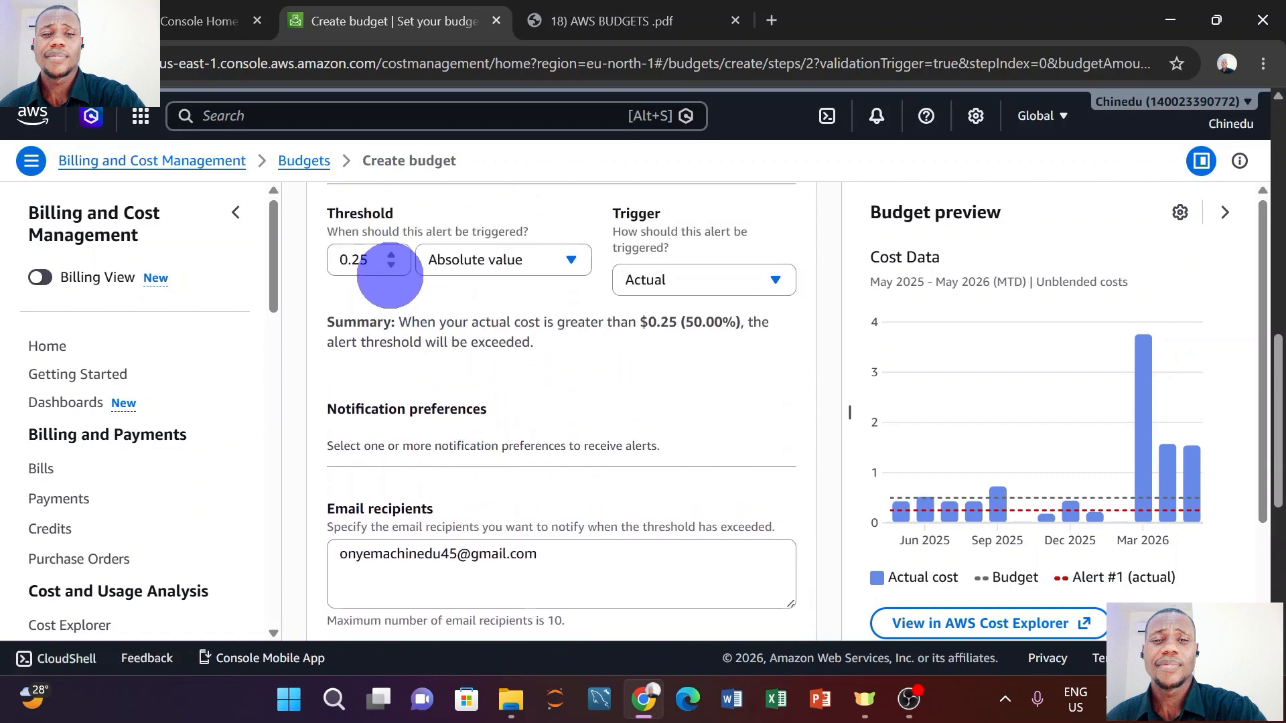
{"action": "scroll", "coordinate": [400, 328], "scroll_direction": "down", "scroll_amount": 2}
{"action": "scroll", "coordinate": [400, 329], "scroll_direction": "down", "scroll_amount": 5}
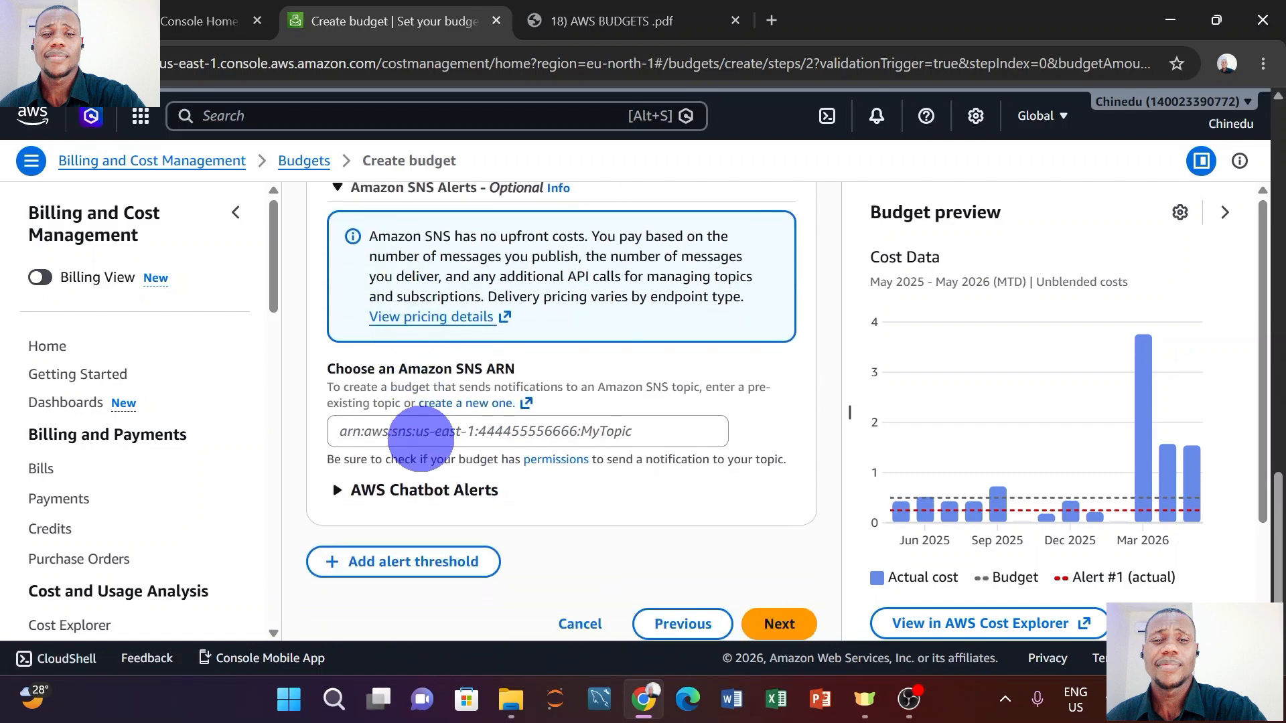
Expand the optional AWS Chatbot Alerts section and leave it unconfigured.
{"action": "left_click", "coordinate": [365, 494]}
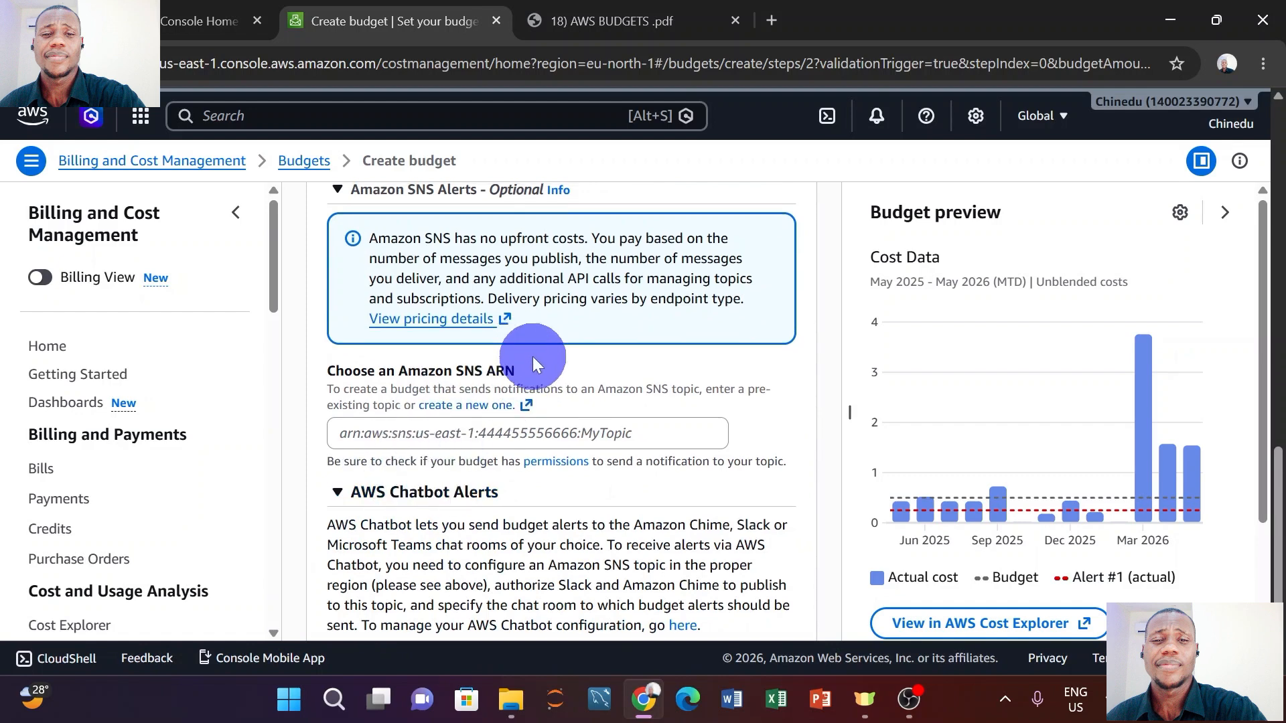
{"action": "scroll", "coordinate": [534, 362], "scroll_direction": "up", "scroll_amount": 3}
{"action": "scroll", "coordinate": [532, 356], "scroll_direction": "up", "scroll_amount": 2}
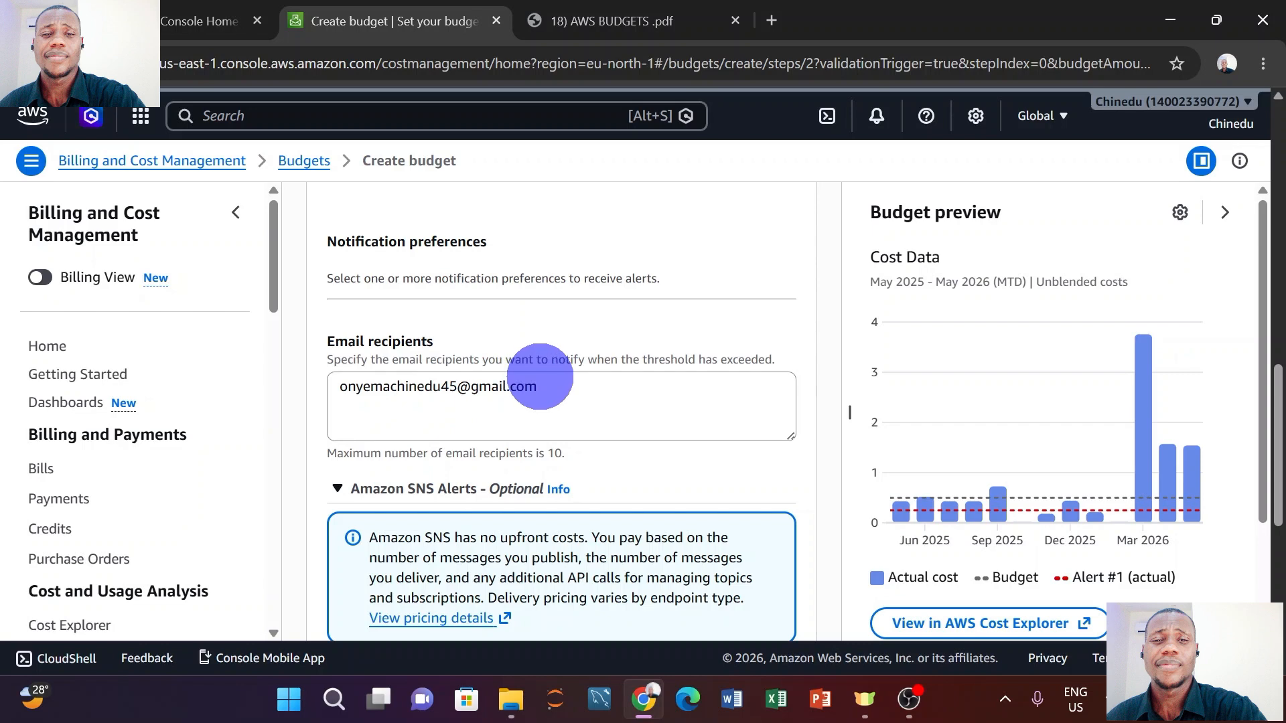
{"action": "scroll", "coordinate": [536, 378], "scroll_direction": "down", "scroll_amount": 7}
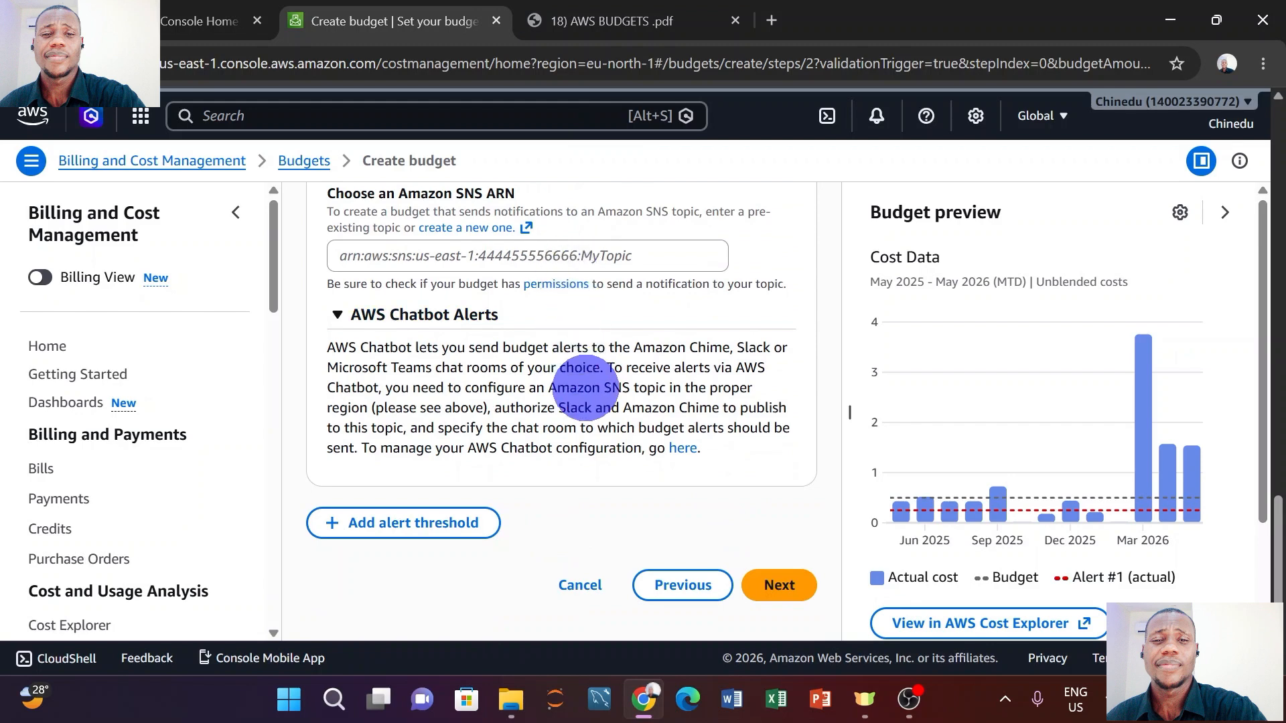
Advance to Step 4, Attach actions, where Alert #1 shows 0 actions attached.
{"action": "left_click", "coordinate": [770, 584]}
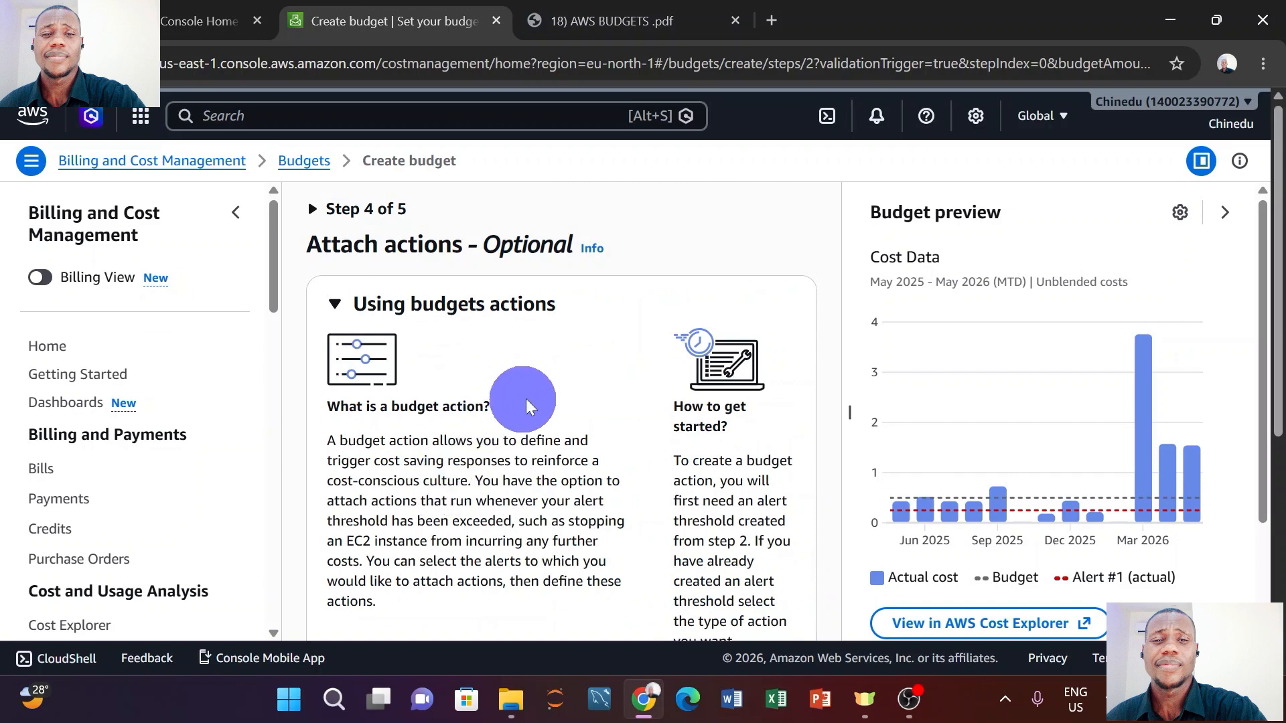
{"action": "scroll", "coordinate": [529, 398], "scroll_direction": "down", "scroll_amount": 5}
{"action": "scroll", "coordinate": [533, 396], "scroll_direction": "down", "scroll_amount": 1}
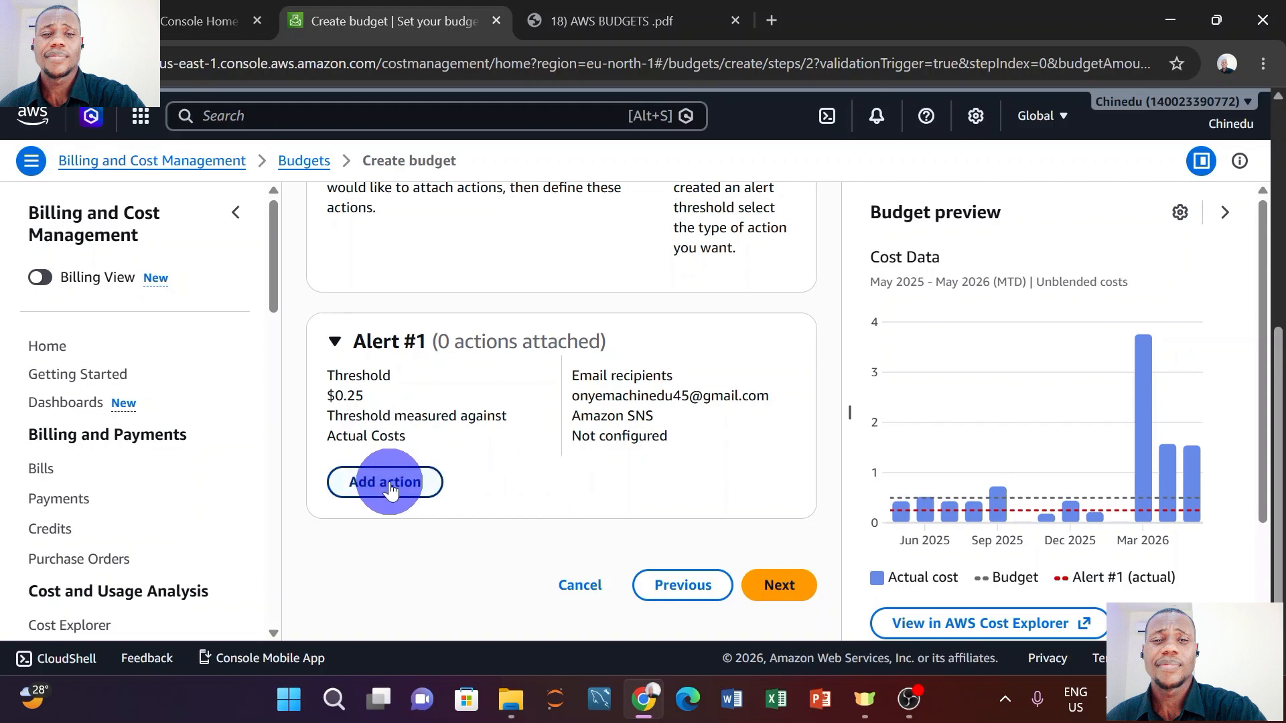
Review learning_budget's $0.50 monthly amount, $0.25 actual-cost alert and empty actions.
{"action": "left_click", "coordinate": [750, 588]}
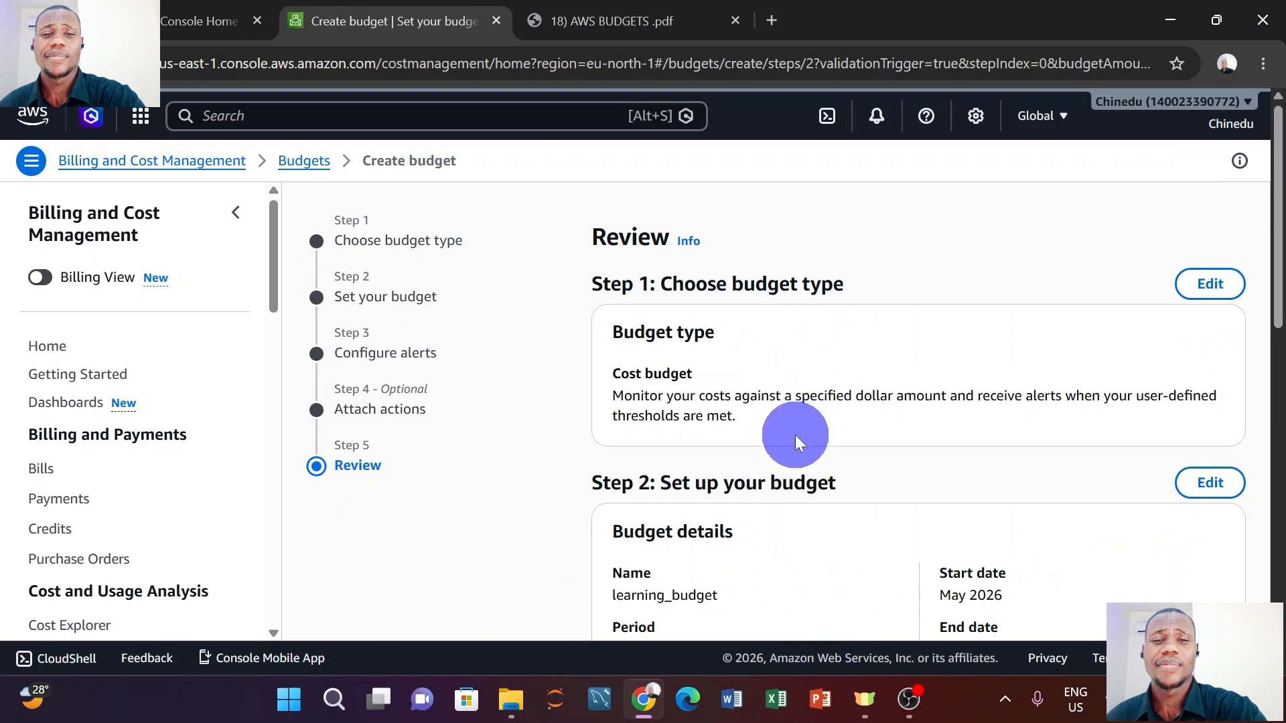
{"action": "scroll", "coordinate": [737, 401], "scroll_direction": "down", "scroll_amount": 2}
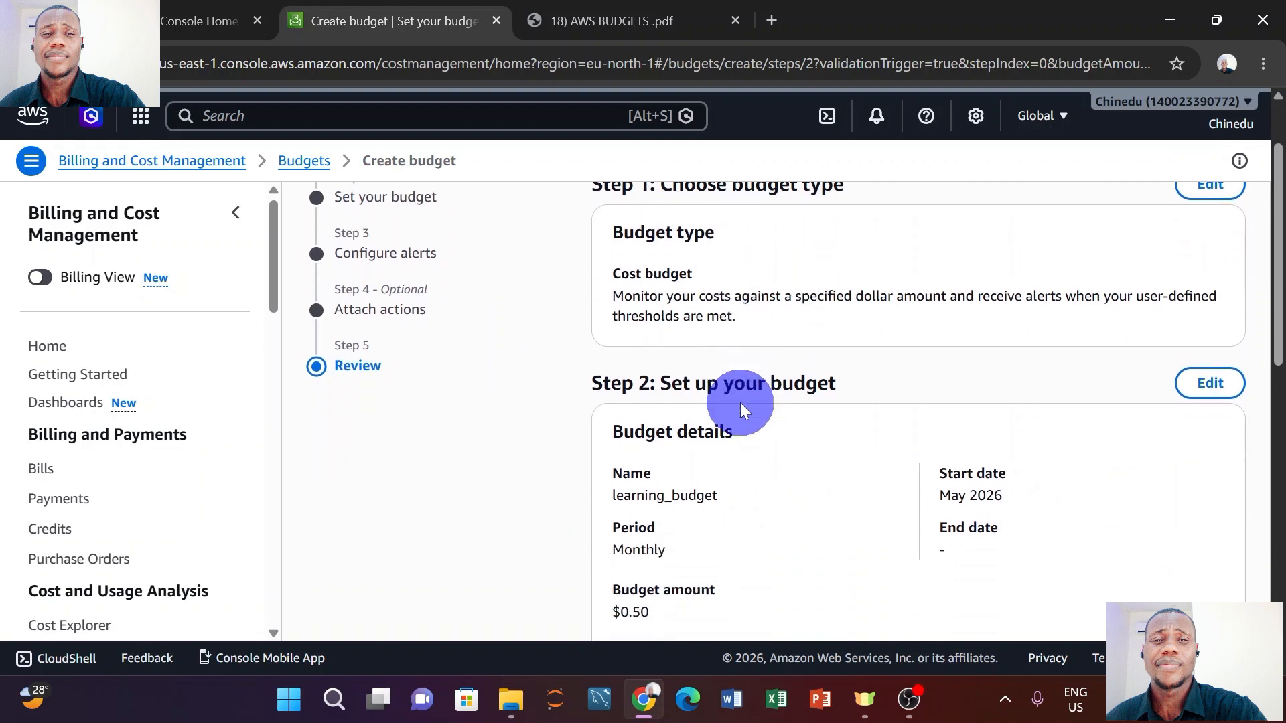
{"action": "scroll", "coordinate": [740, 403], "scroll_direction": "down", "scroll_amount": 3}
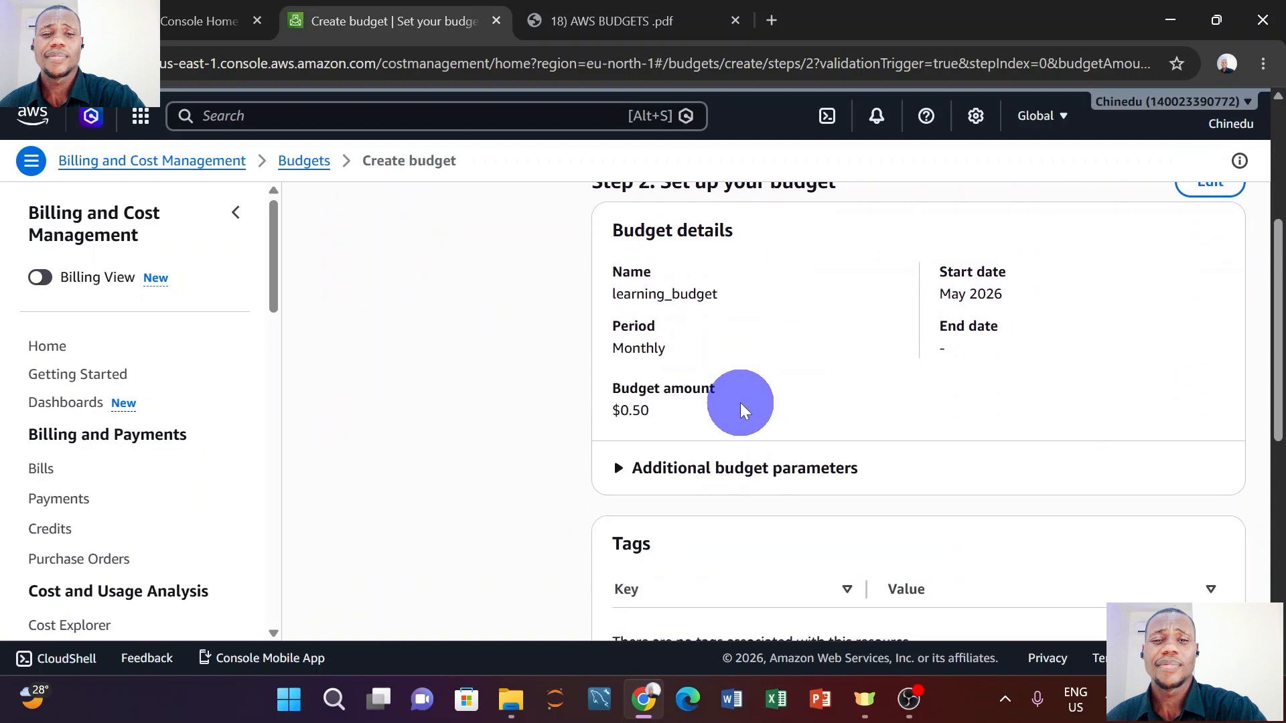
{"action": "scroll", "coordinate": [741, 403], "scroll_direction": "down", "scroll_amount": 4}
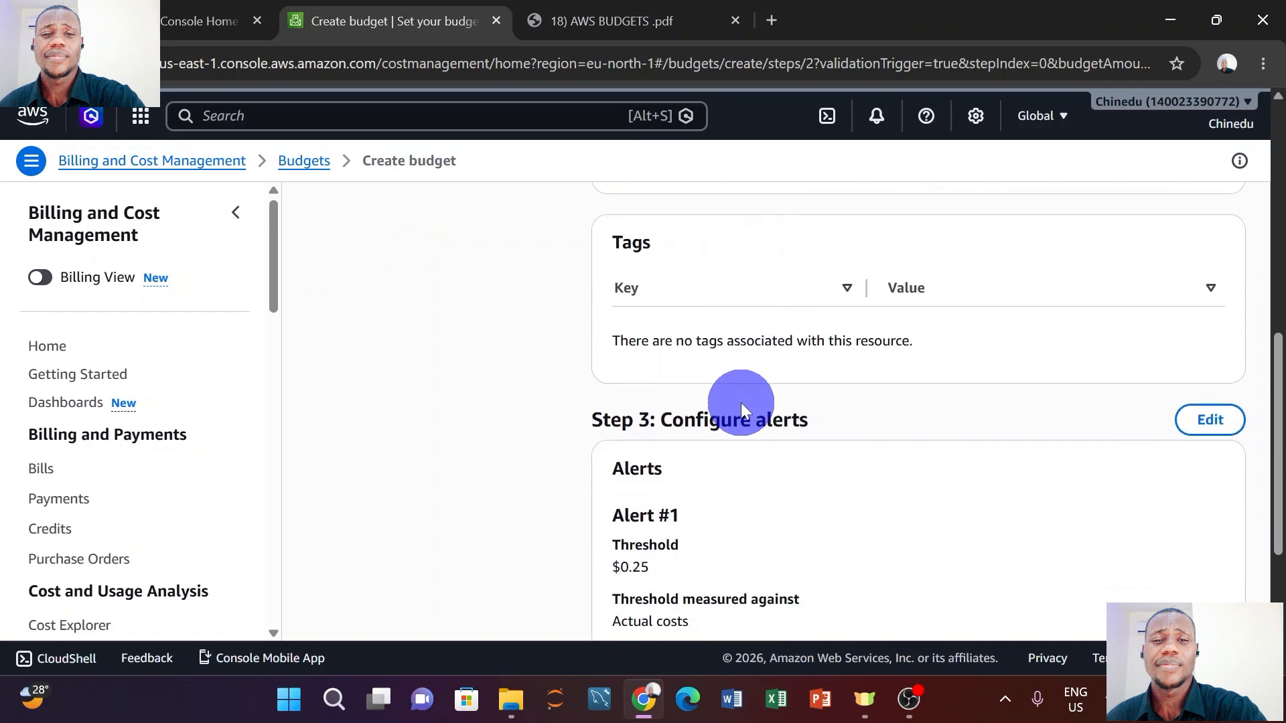
{"action": "scroll", "coordinate": [741, 403], "scroll_direction": "down", "scroll_amount": 3}
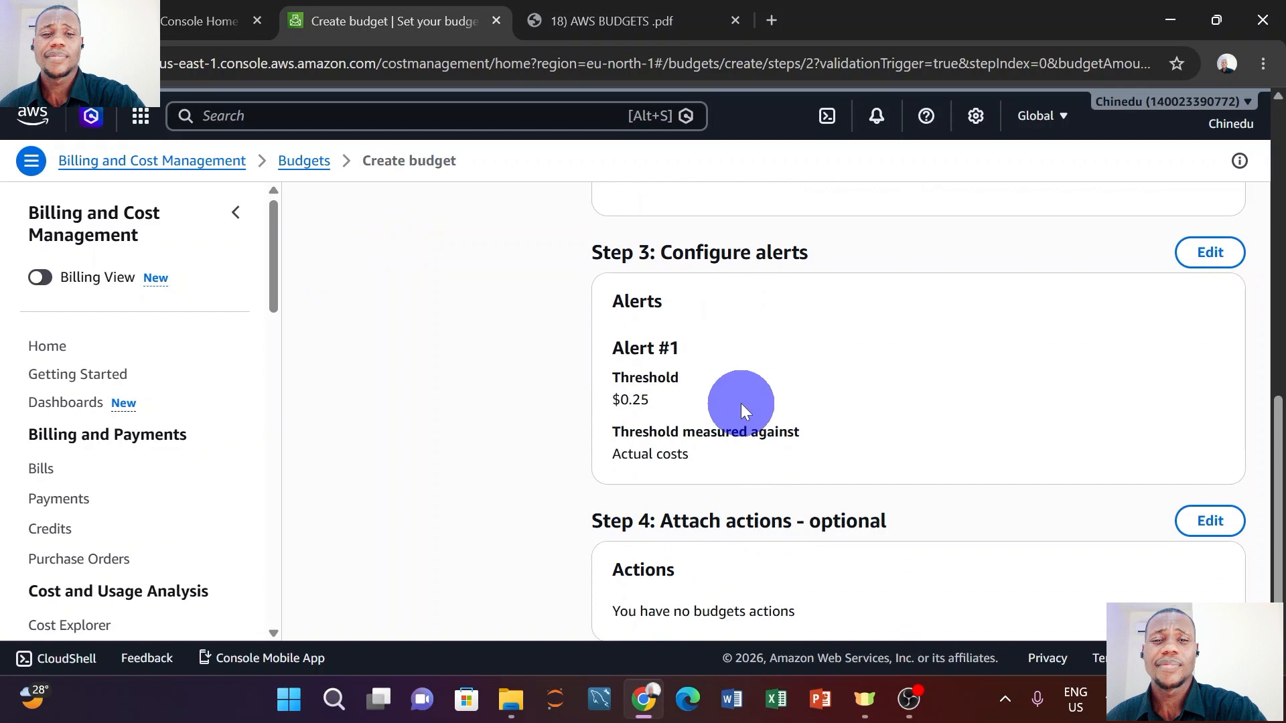
{"action": "scroll", "coordinate": [740, 404], "scroll_direction": "down", "scroll_amount": 2}
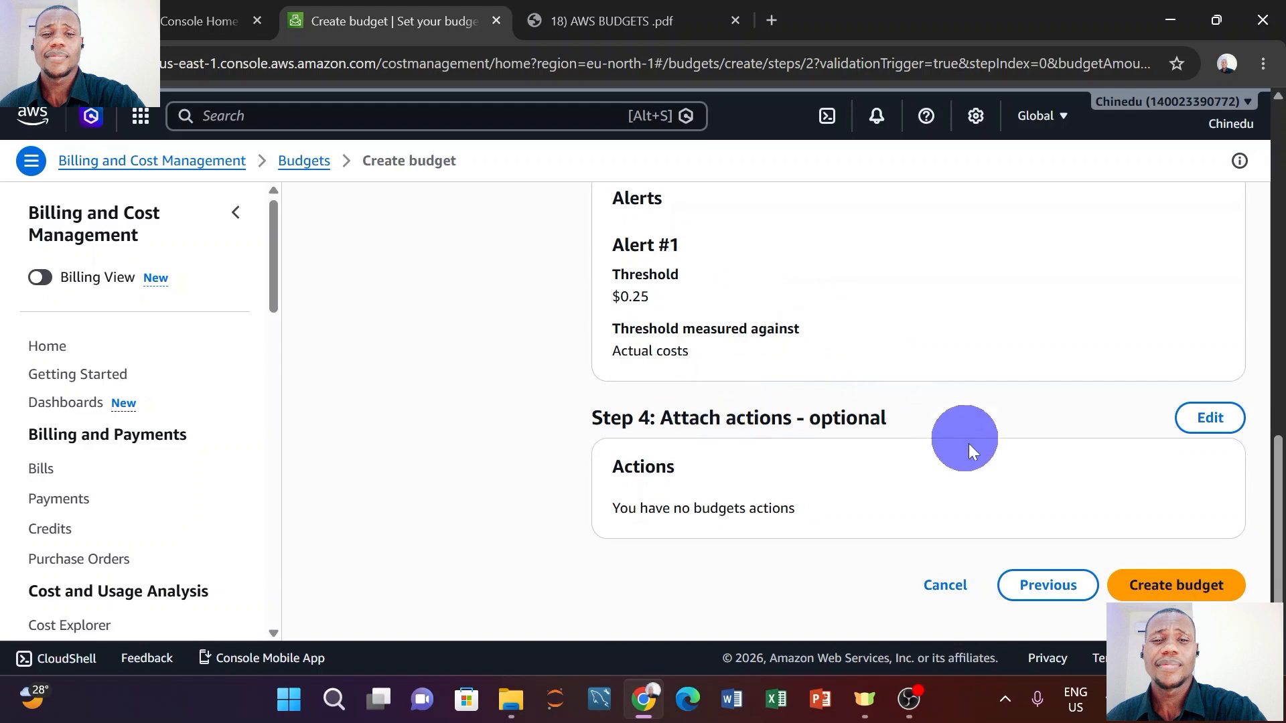
Create learning_budget and confirm it is listed Healthy with a $0.50 budget.
{"action": "left_click", "coordinate": [1195, 585]}
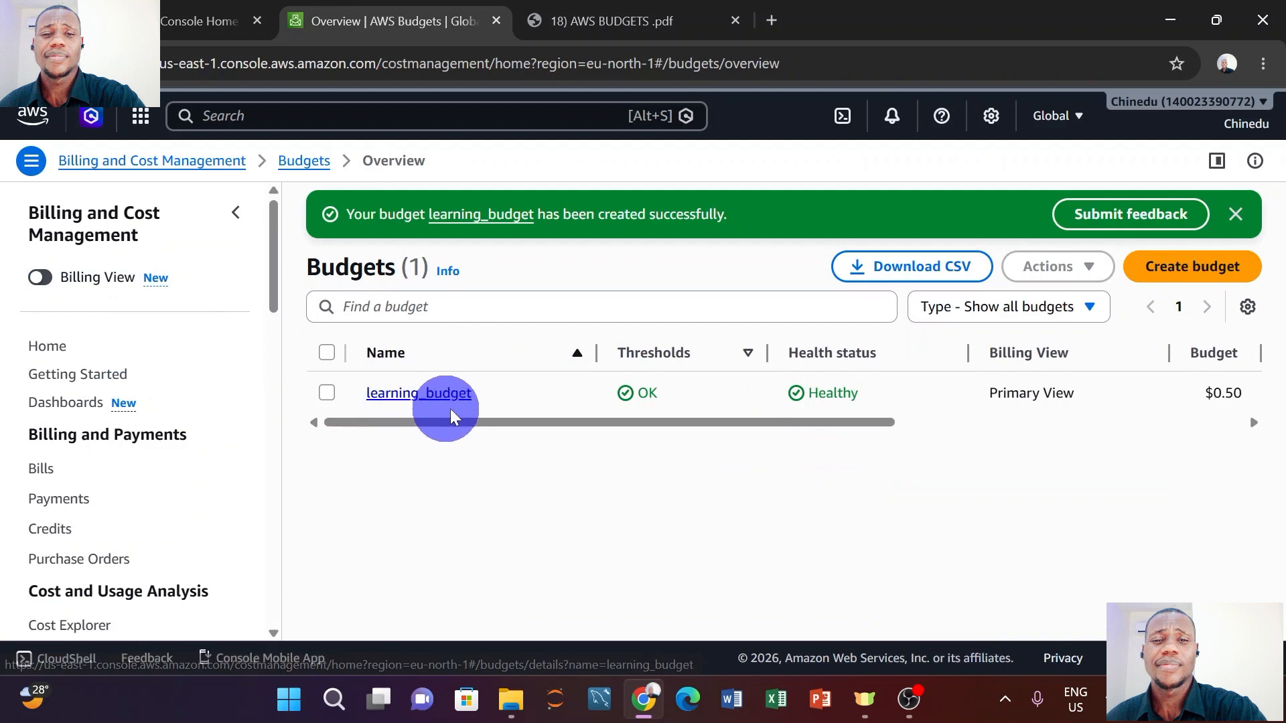
{"action": "mouse_move", "coordinate": [459, 422]}
{"action": "left_mouse_down"}
{"action": "mouse_move", "coordinate": [812, 431]}
{"action": "mouse_move", "coordinate": [738, 431]}
{"action": "left_mouse_up"}
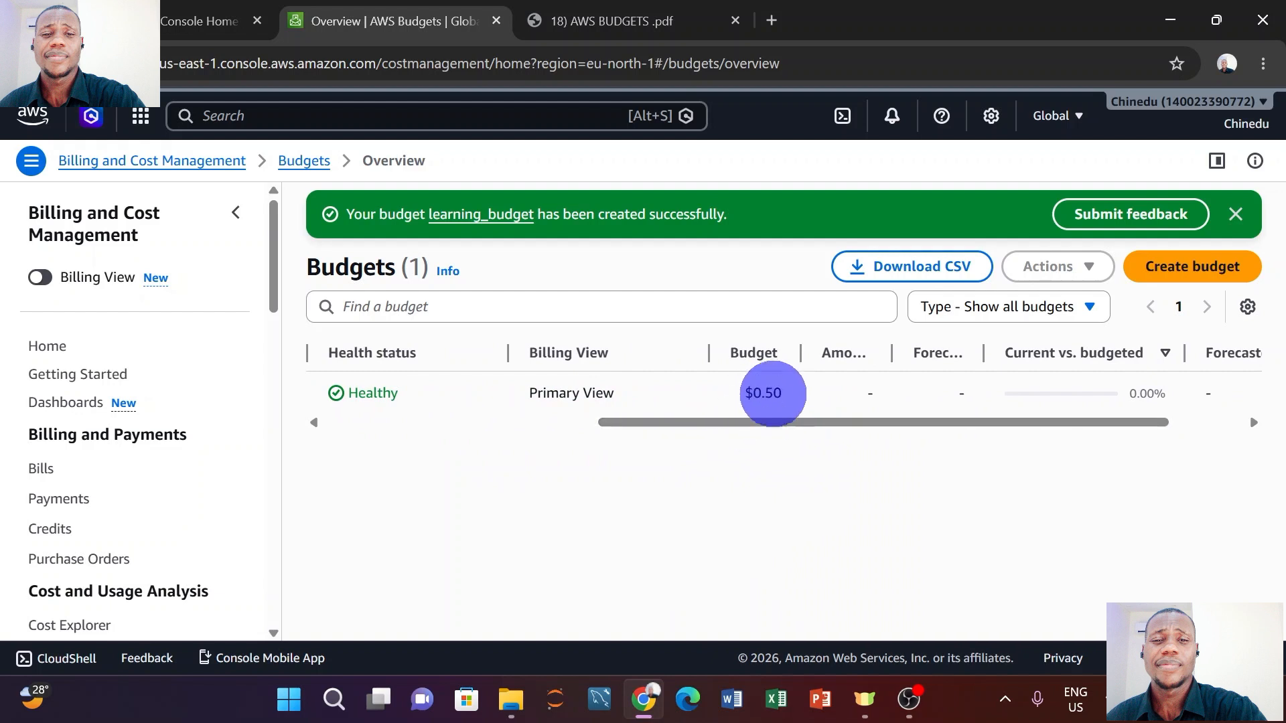